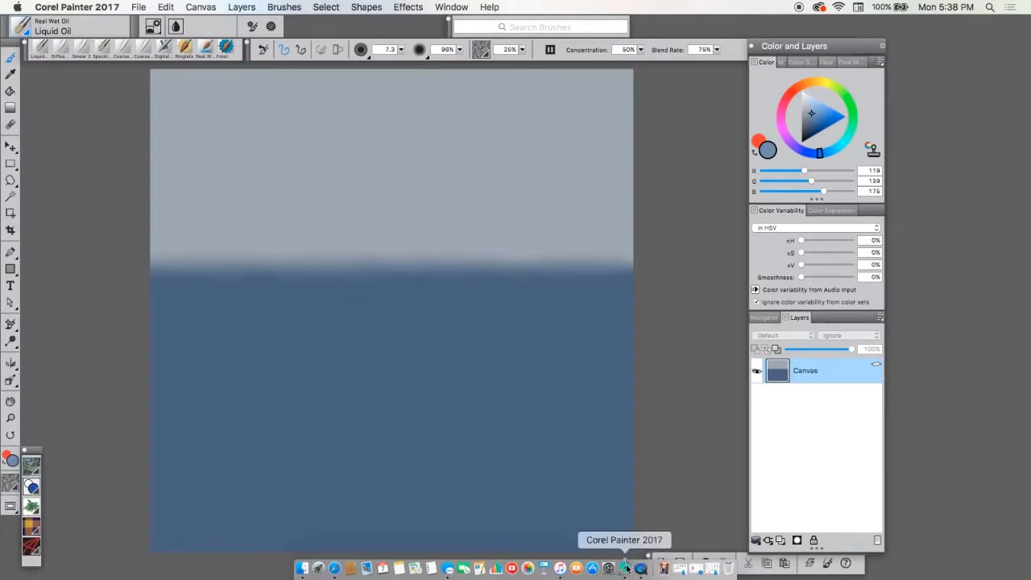
- Bring up the castle painting to examine its finished waves as reference, and return to the plain sea-and-sky canvas
right_click(626, 569)
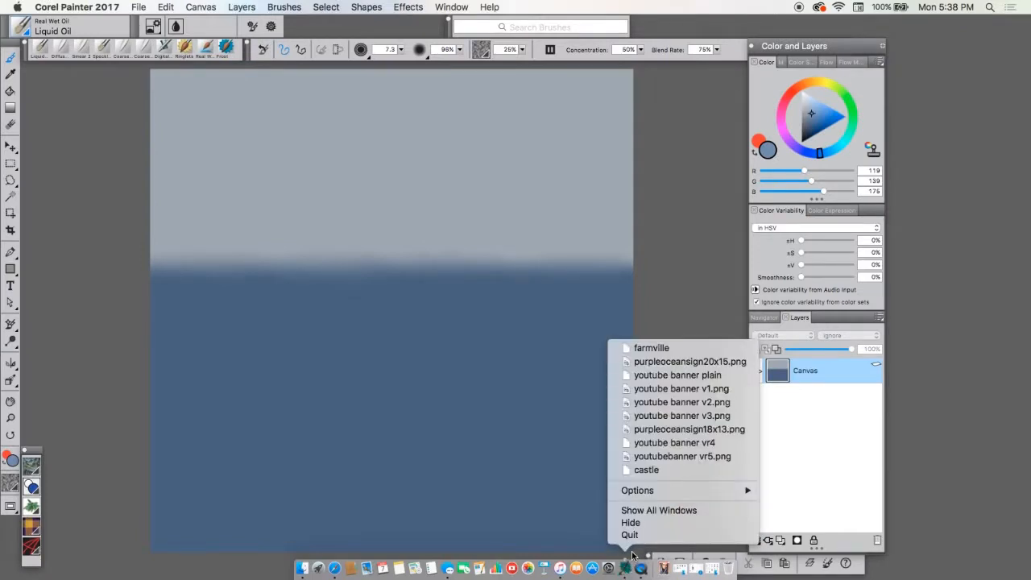
left_click(685, 476)
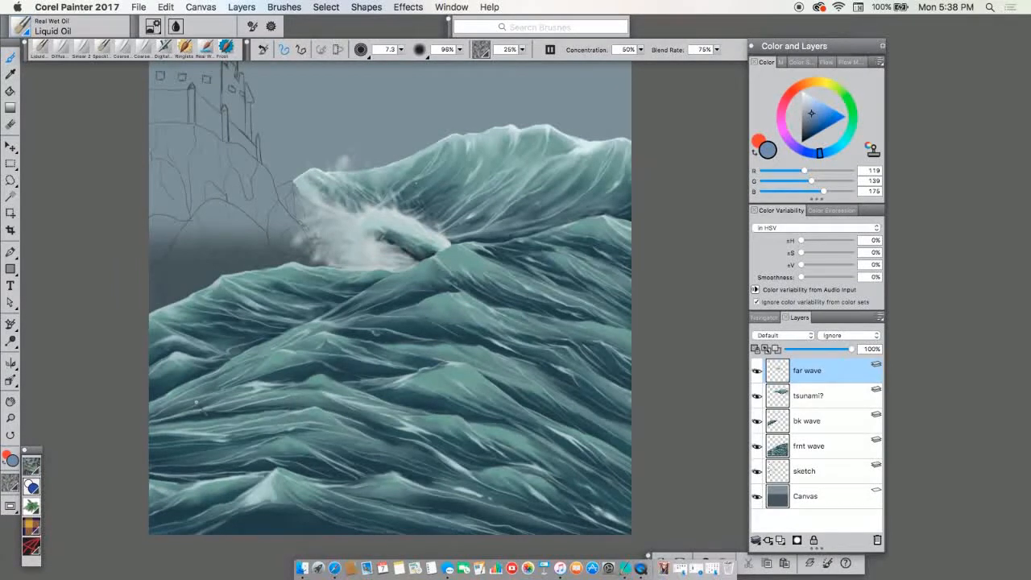
right_click(627, 568)
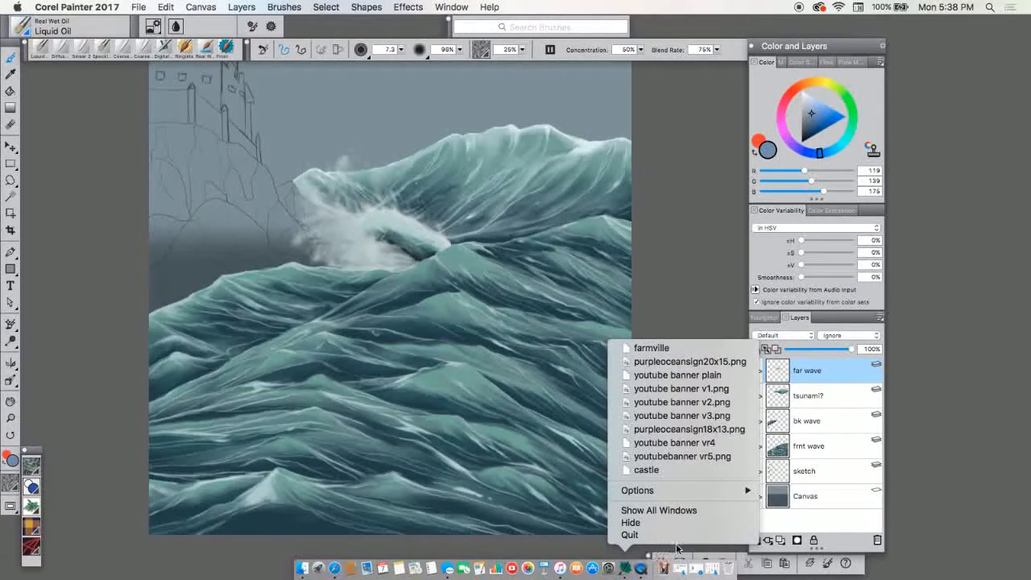
left_click(138, 6)
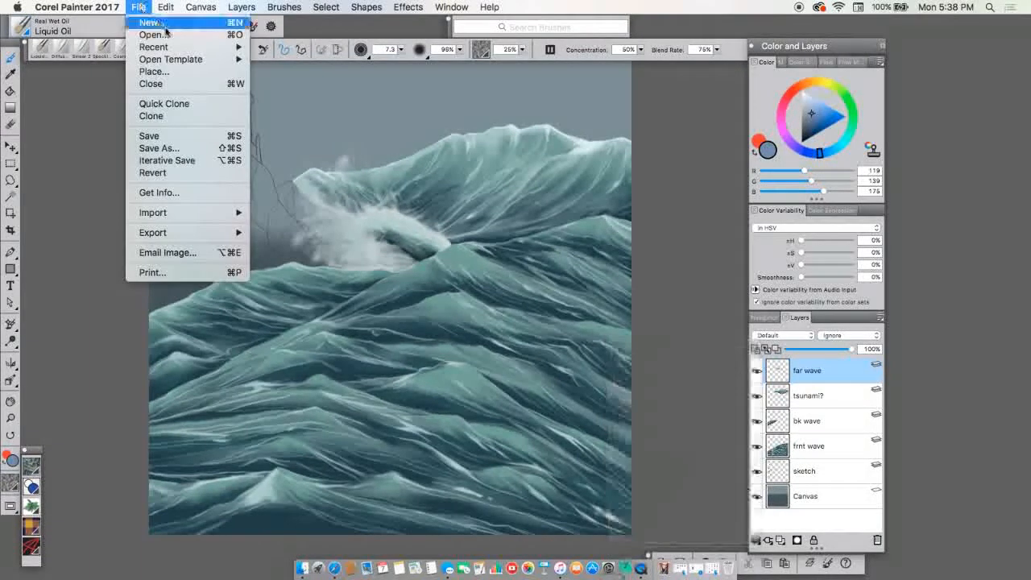
mouse_move(229, 50)
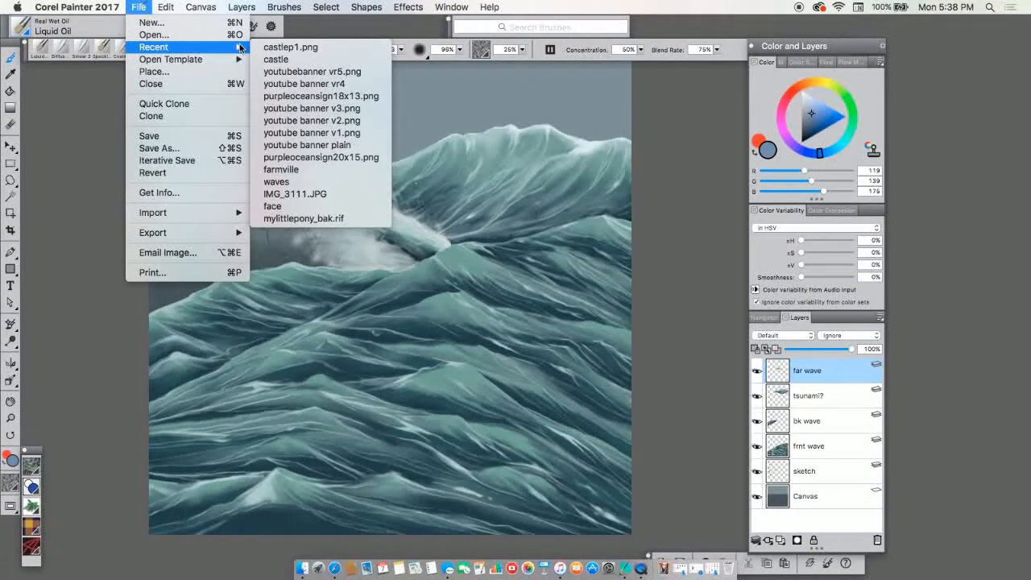
left_click(74, 169)
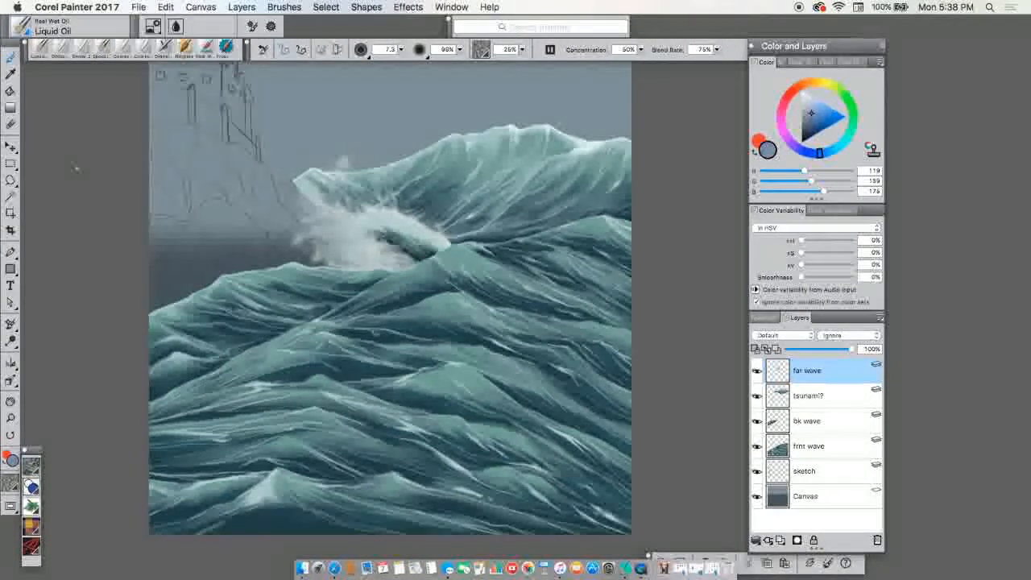
right_click(627, 568)
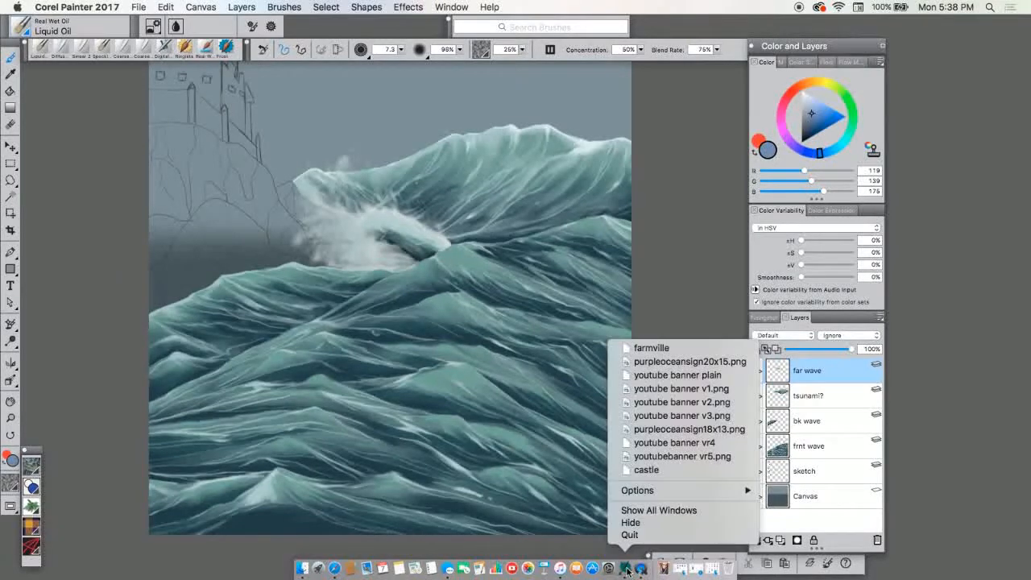
left_click(694, 510)
left_click(735, 251)
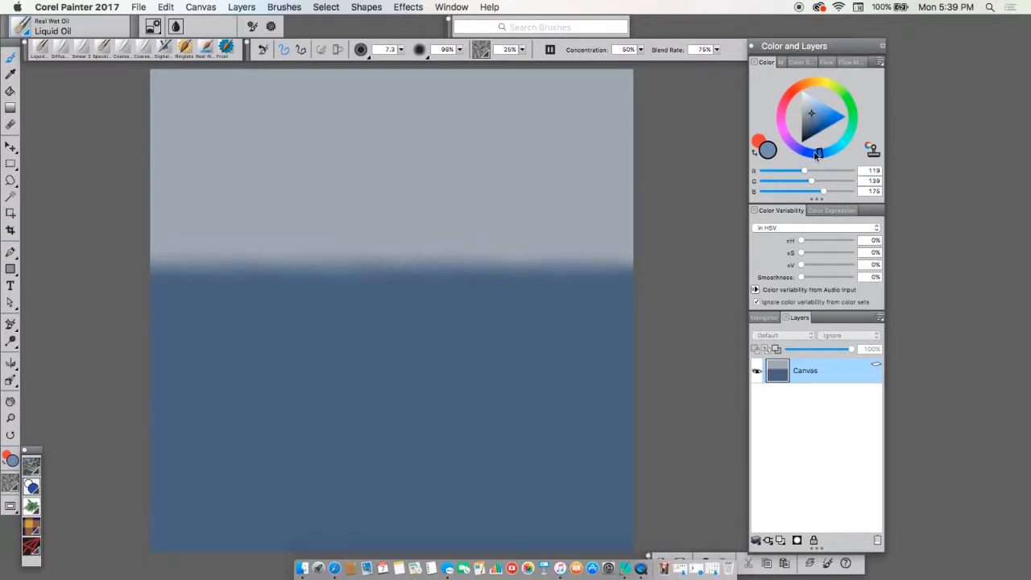
- Sample the dark blue of the water as the painting colour and return to the Brush tool
mouse_move(819, 155)
left_mouse_down()
mouse_move(807, 153)
mouse_move(820, 156)
left_mouse_up()
left_click(11, 73)
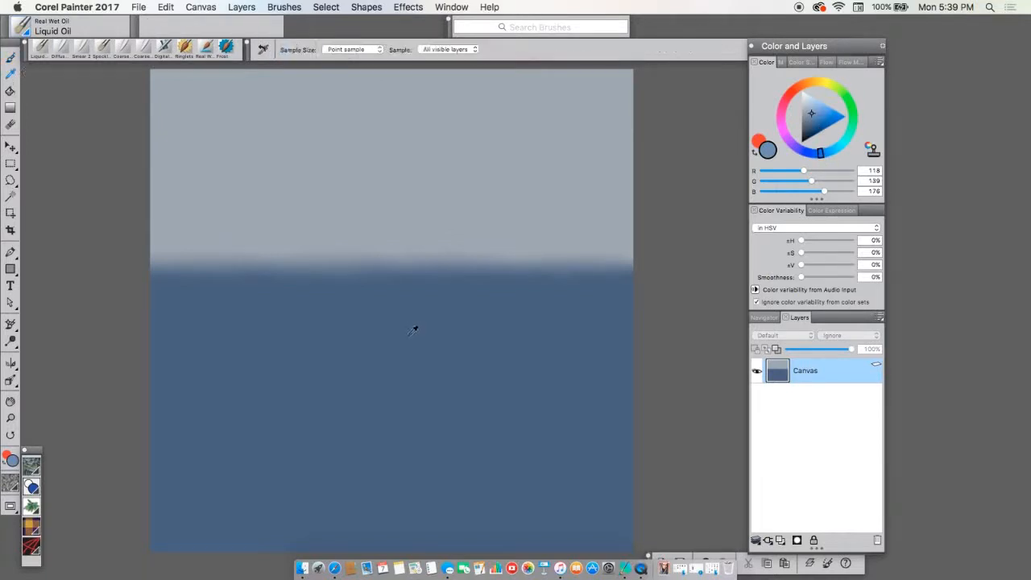
left_click(416, 331)
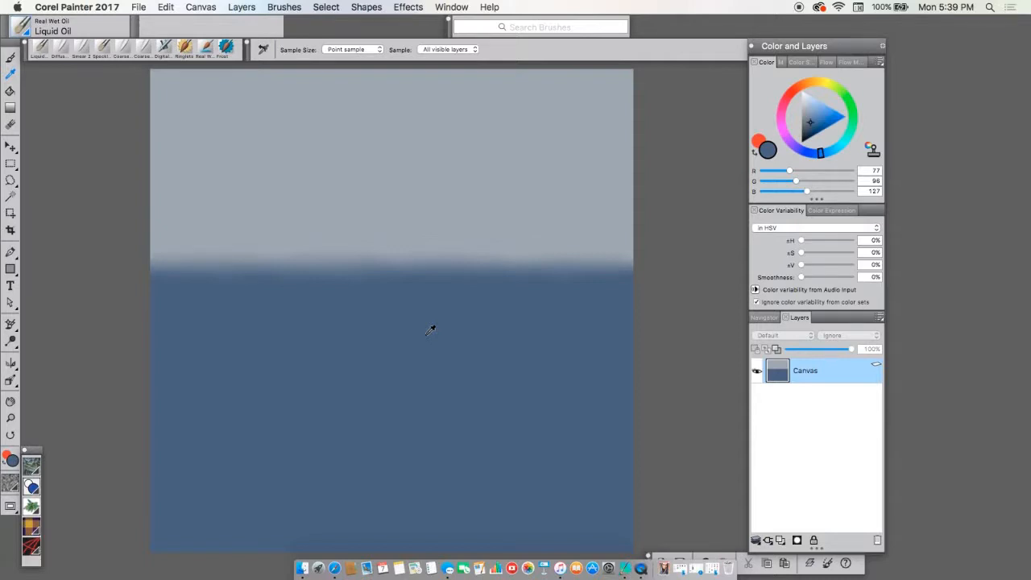
left_click(17, 60)
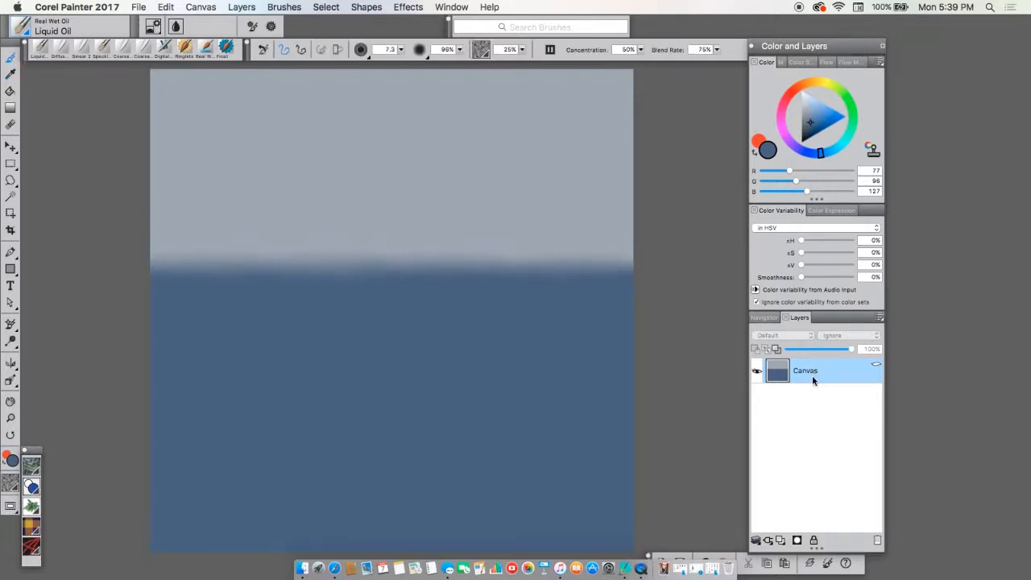
- Add a new layer above the Canvas and name it "sketch"
left_click(780, 541)
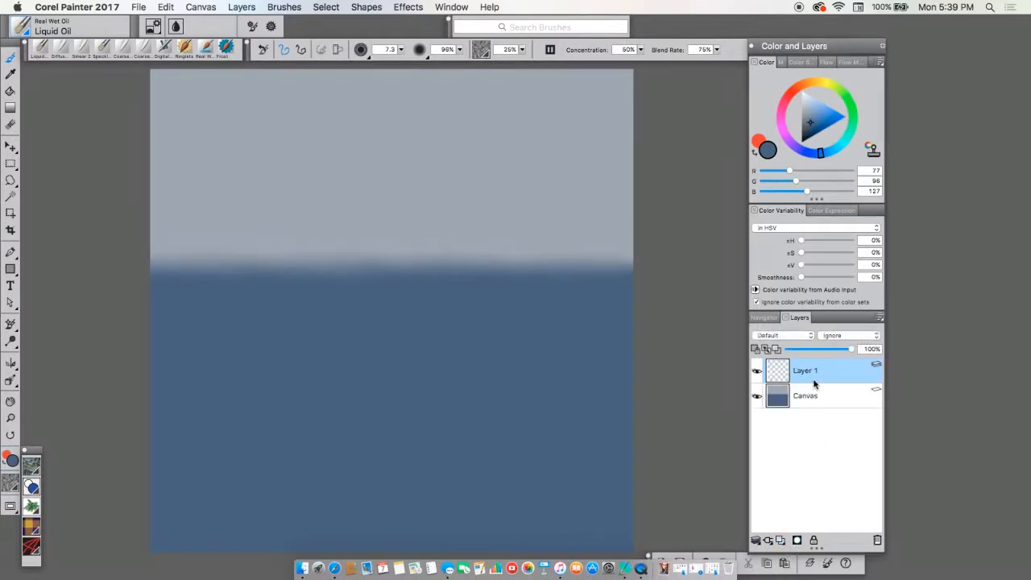
double_click(807, 376)
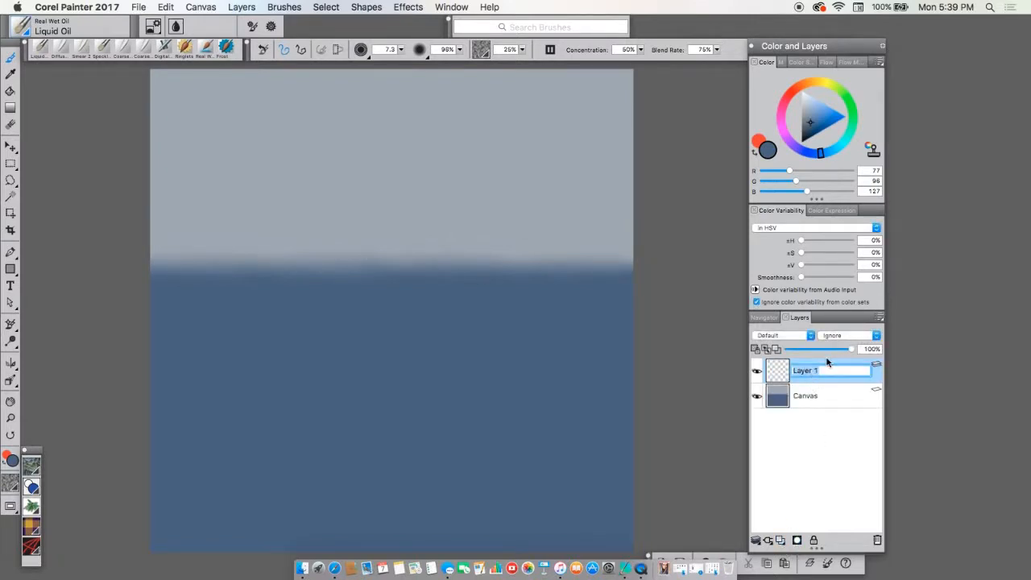
type("sketch")
key("Return")
- Sample the water's blue and lighten it to RGB 121, 140, 173 for sketching with the Liquid Oil brush
left_click(13, 73)
left_click(417, 403)
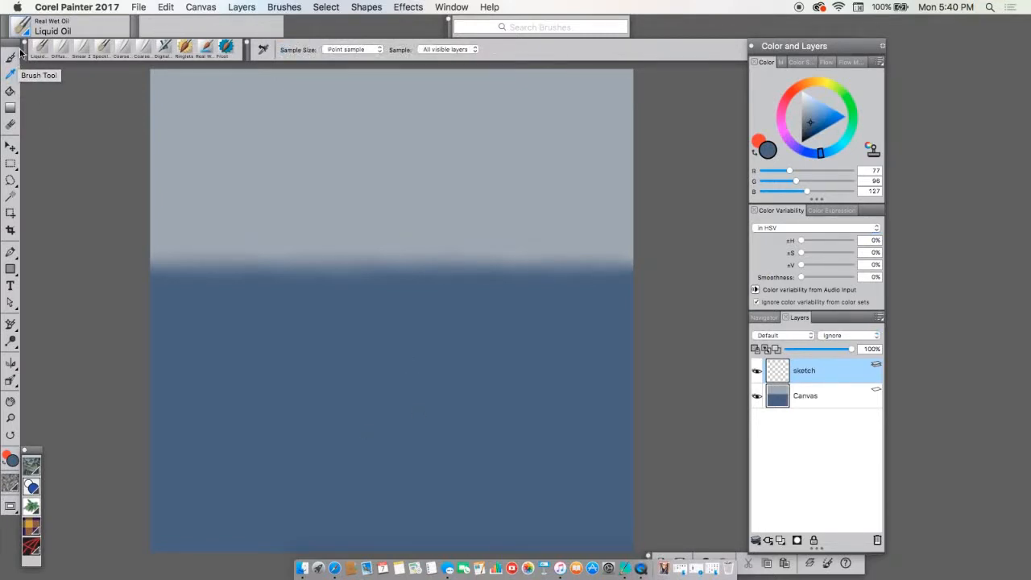
left_click_drag(809, 120, 798, 109)
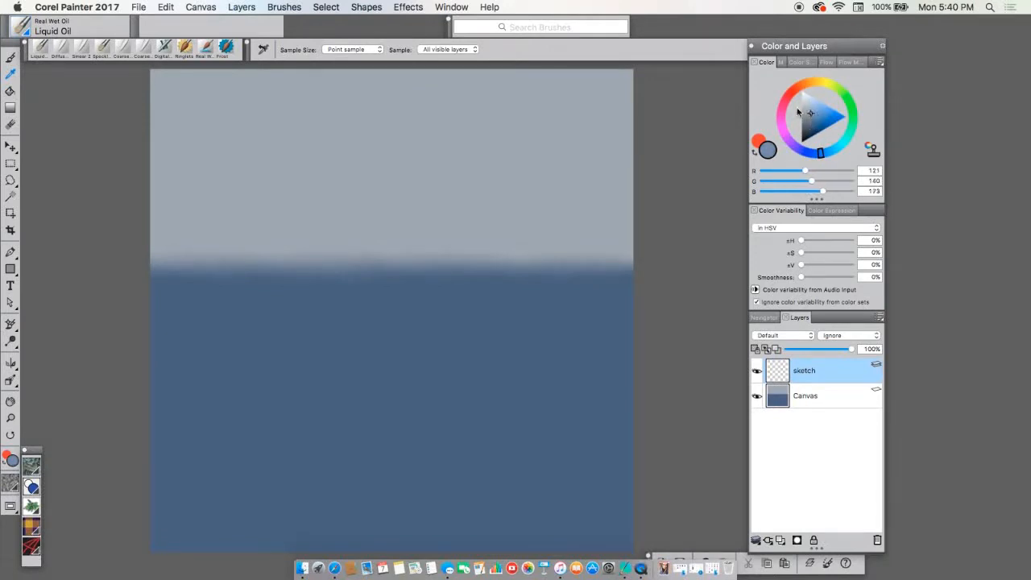
left_click(11, 57)
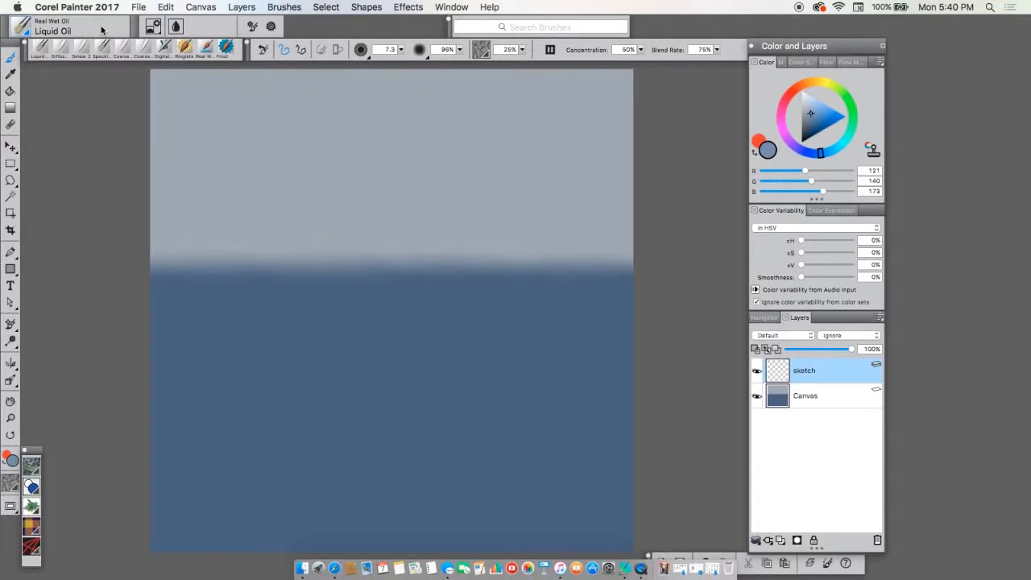
- Sketch the main wave crests as thin light lines rising across the water, undoing the last stray strokes
left_click(401, 49)
left_click_drag(383, 395, 392, 390)
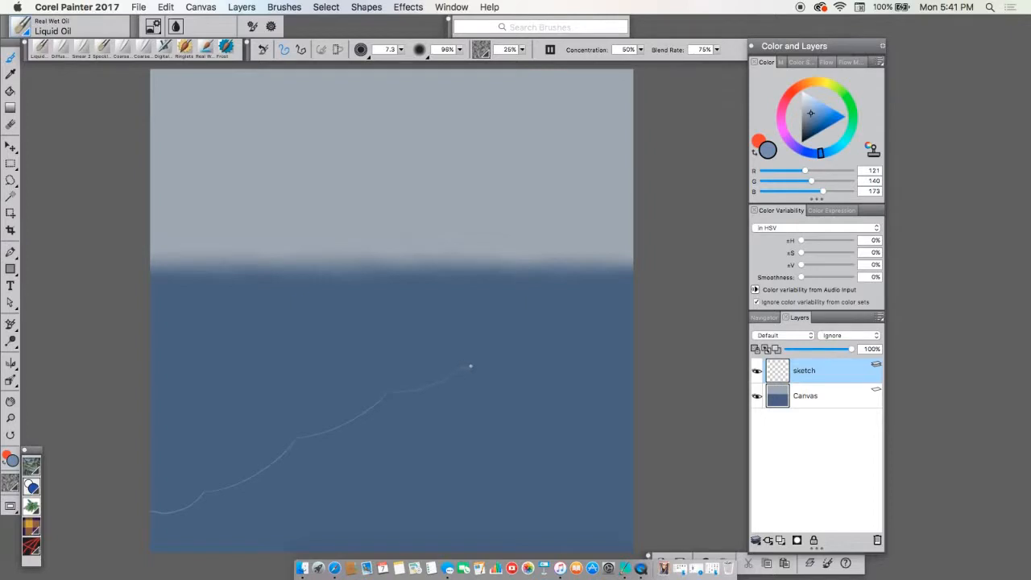
left_click_drag(470, 366, 564, 343)
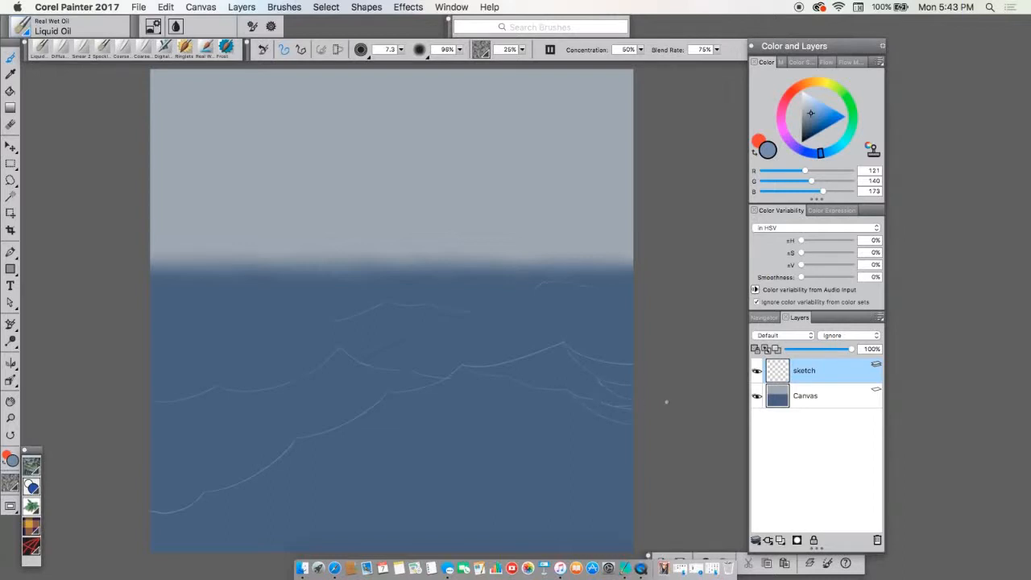
key("super+z")
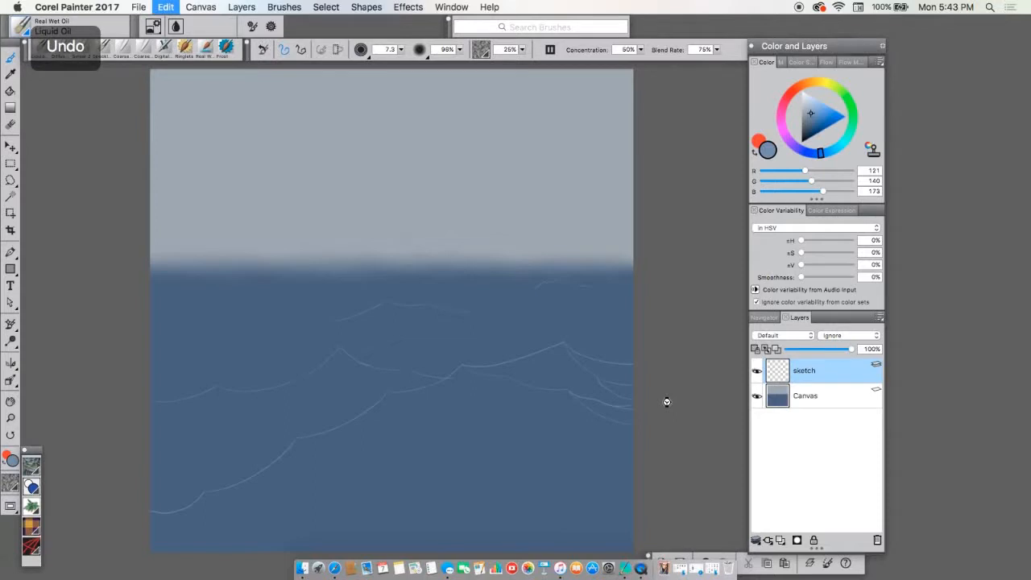
key("super+z")
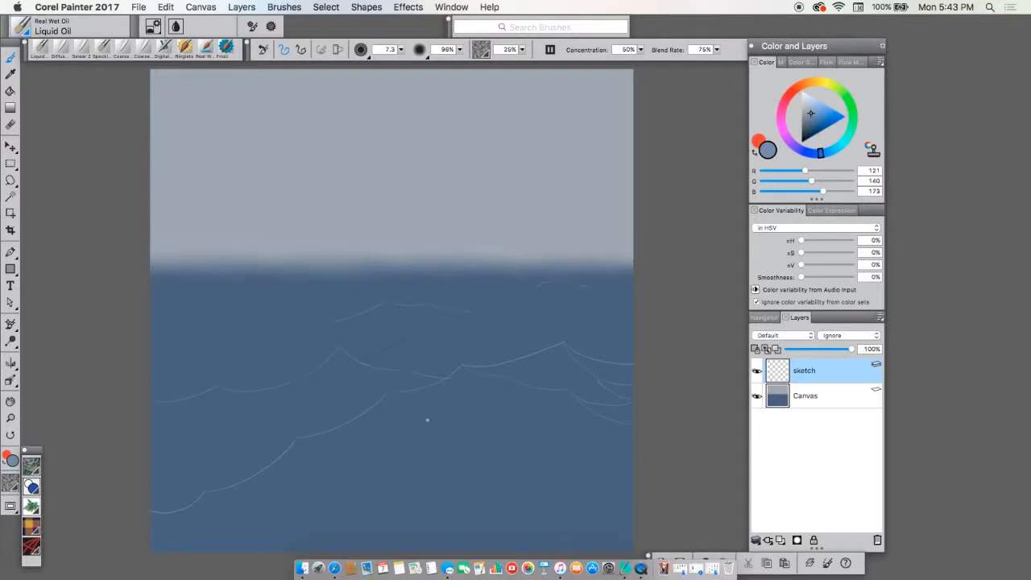
- Sketch smaller overlapping wave and ripple lines across the foreground water on both sides of the main crests
left_click_drag(516, 464, 553, 473)
left_click_drag(467, 429, 543, 444)
left_click_drag(447, 484, 488, 511)
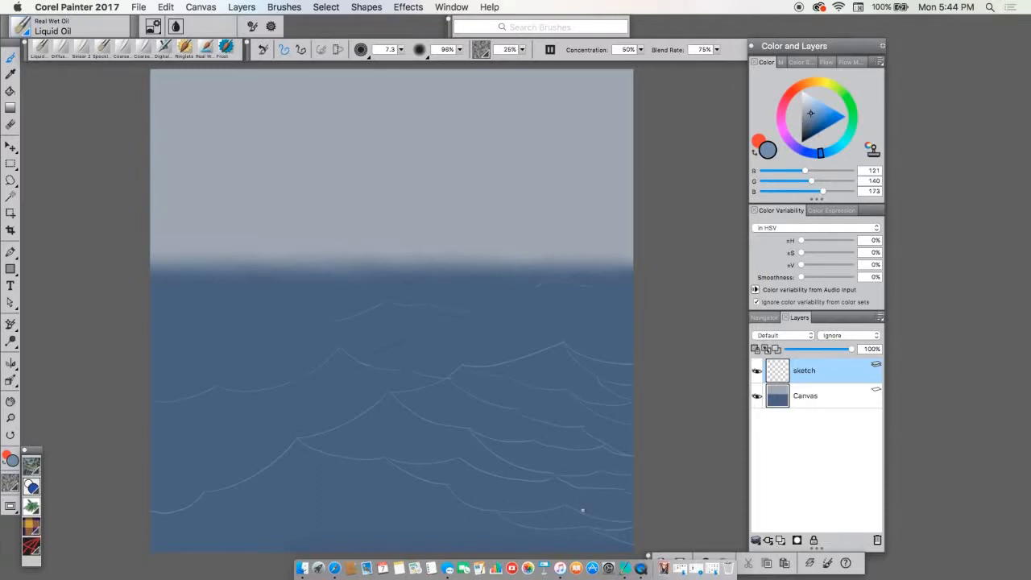
mouse_move(204, 492)
left_mouse_down()
mouse_move(296, 531)
mouse_move(347, 535)
left_mouse_up()
left_click_drag(270, 514, 360, 514)
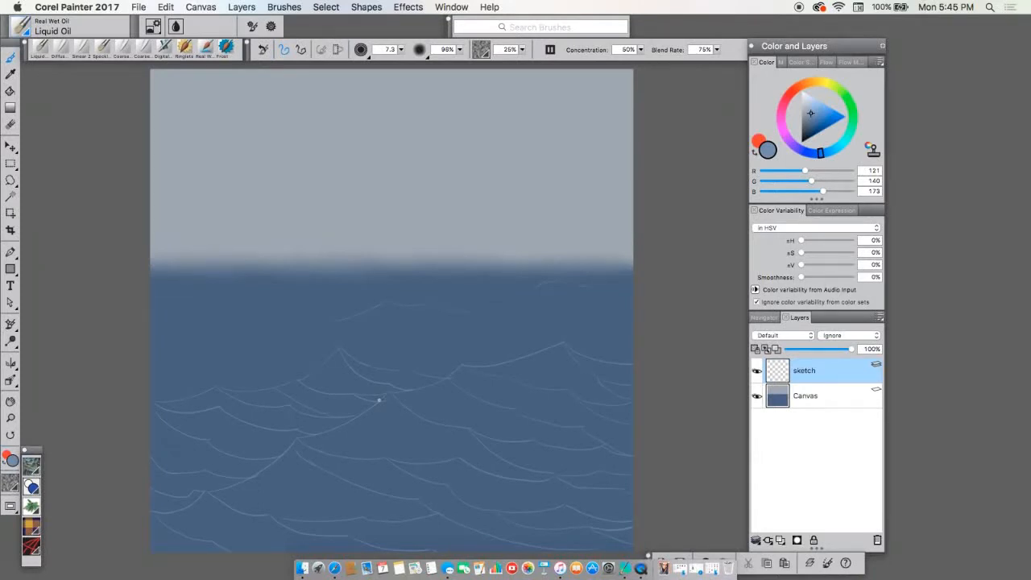
- Add a new layer above the sketch layer and name it "frontwaves"
left_click(780, 540)
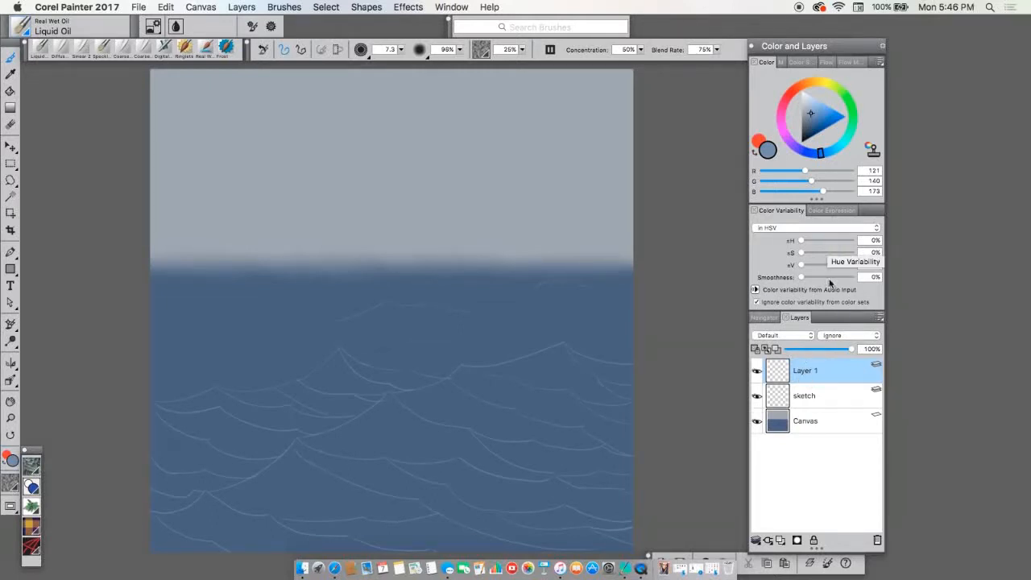
double_click(817, 368)
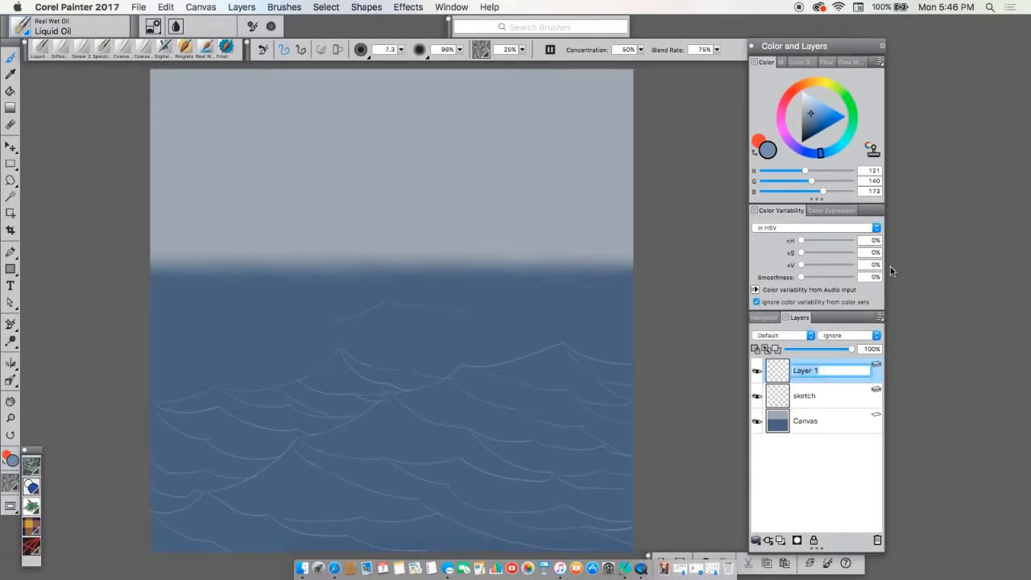
type("frontwaves")
key("Return")
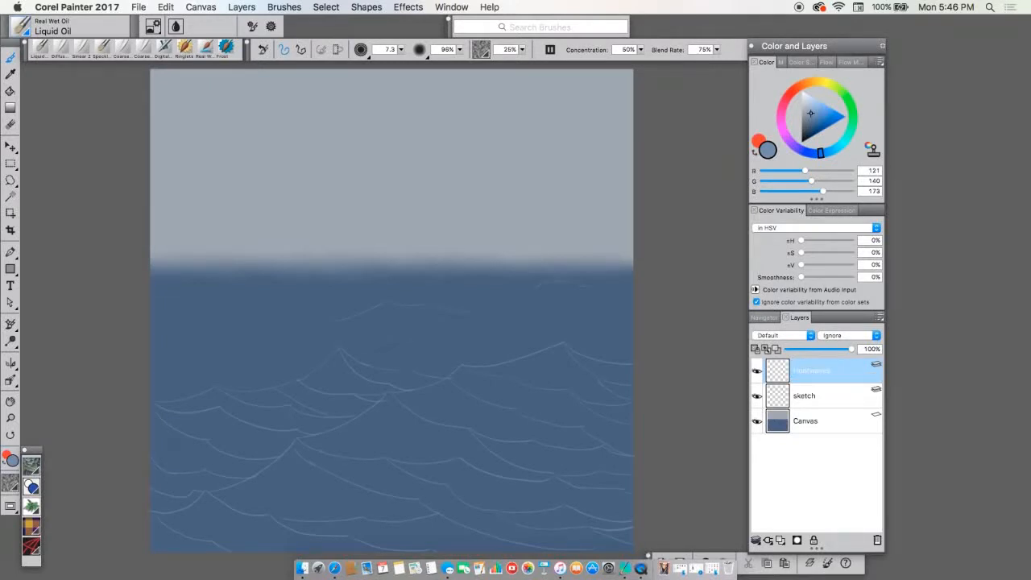
- Sample the water's blue and darken it to RGB 50, 67, 96 for the wave shadows
left_click(11, 73)
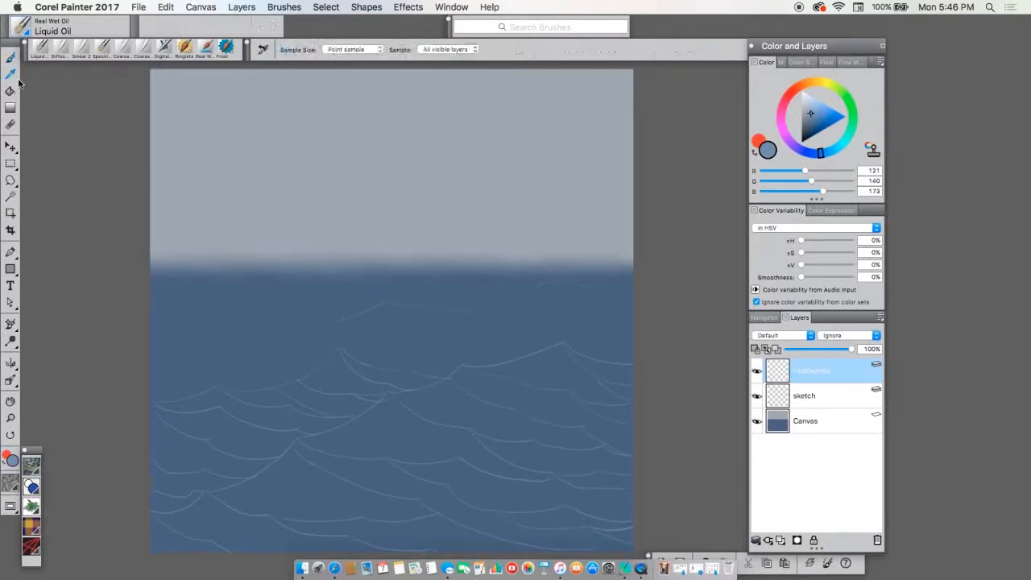
left_click(326, 497)
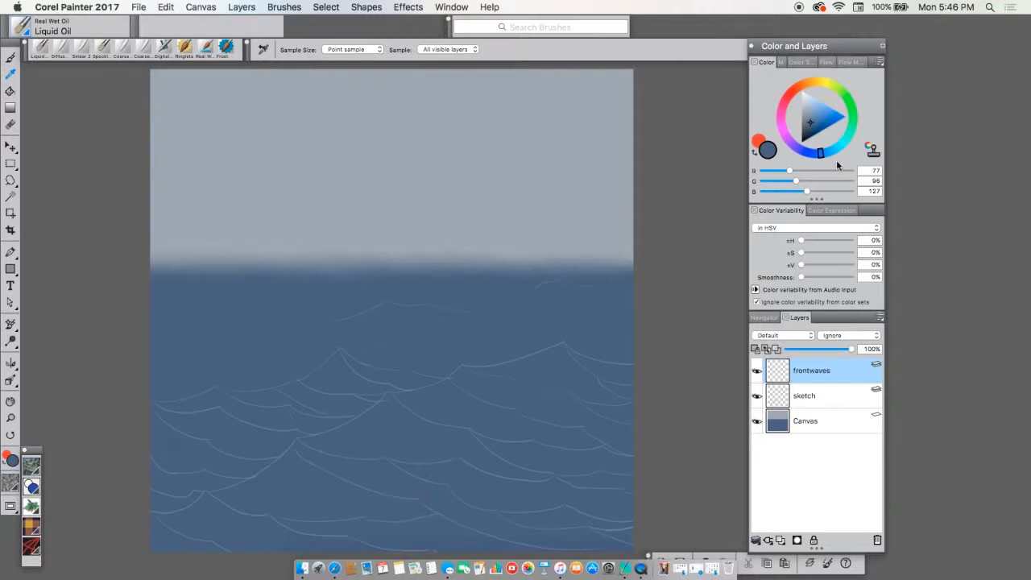
mouse_move(821, 153)
left_mouse_down()
mouse_move(849, 142)
mouse_move(823, 154)
left_mouse_up()
left_click(291, 314)
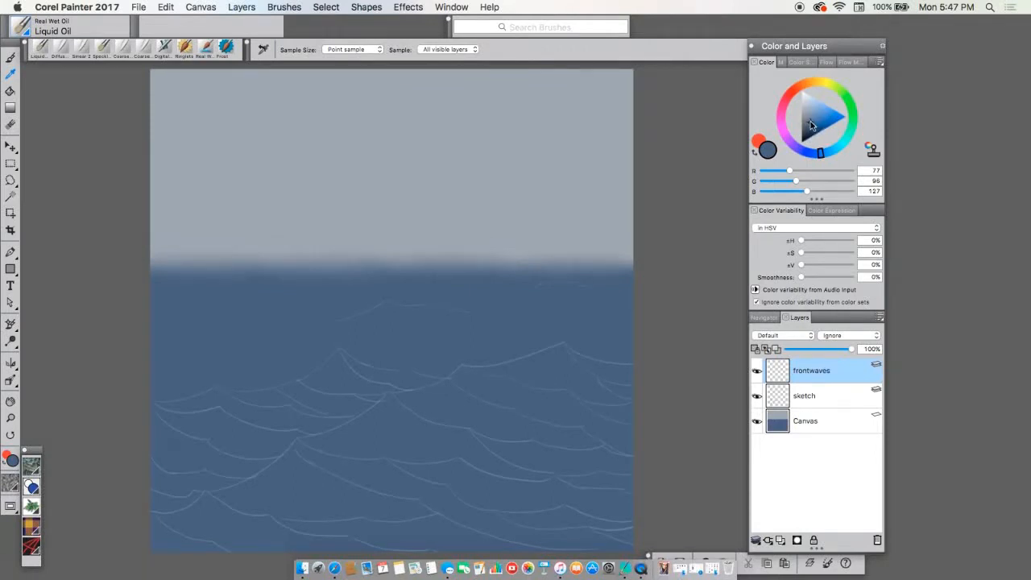
left_click_drag(810, 121, 812, 131)
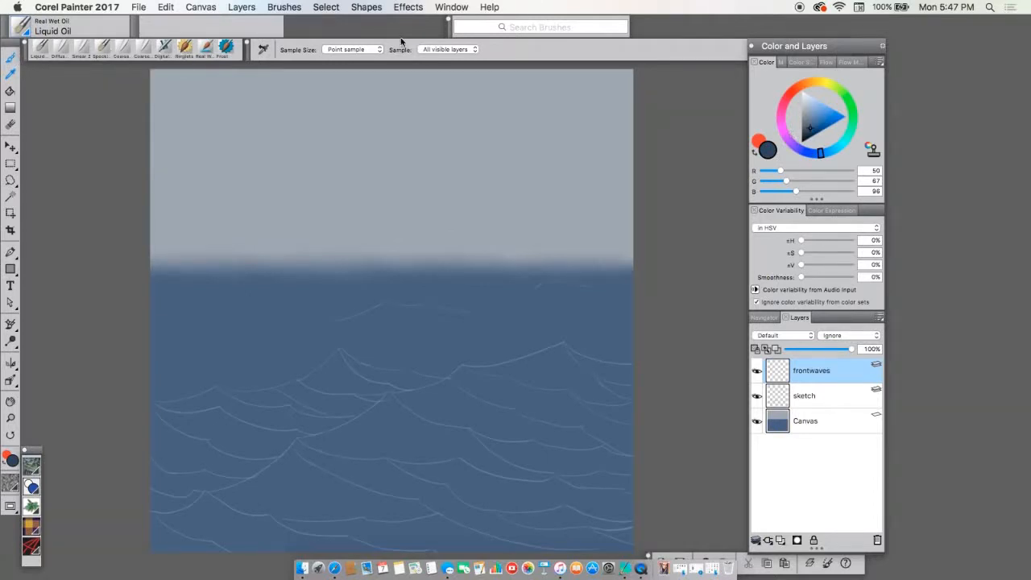
- Return to the Liquid Oil brush and enlarge its size to 105.9
left_click(10, 56)
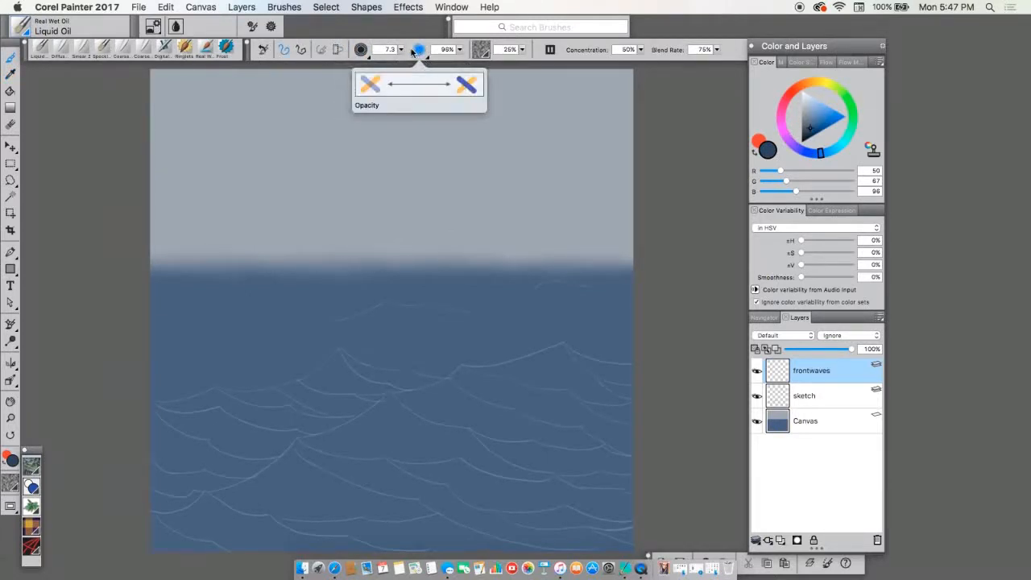
left_click(401, 50)
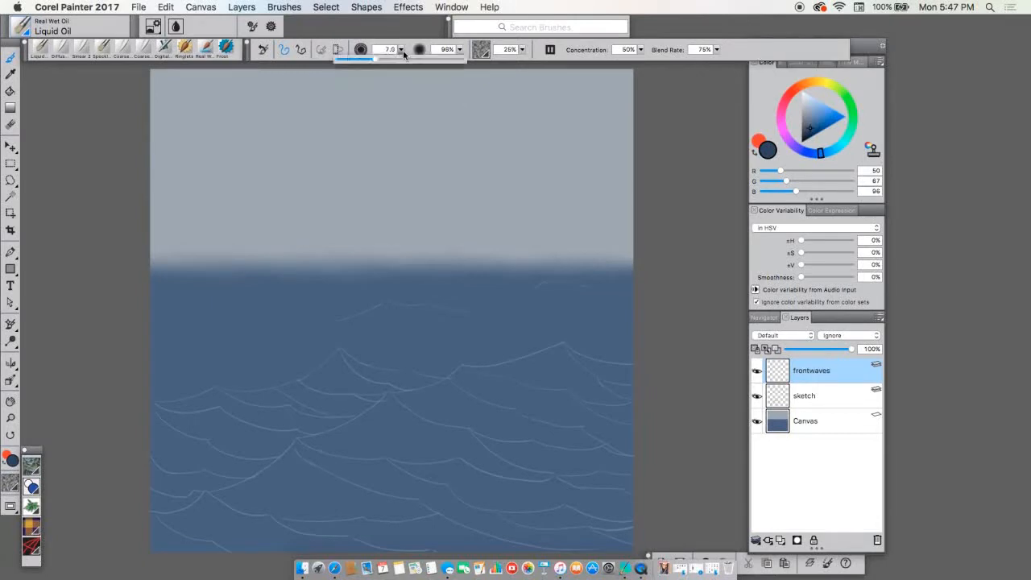
mouse_move(373, 59)
left_mouse_down()
mouse_move(431, 59)
mouse_move(422, 59)
left_mouse_up()
left_click(401, 50)
left_click(401, 50)
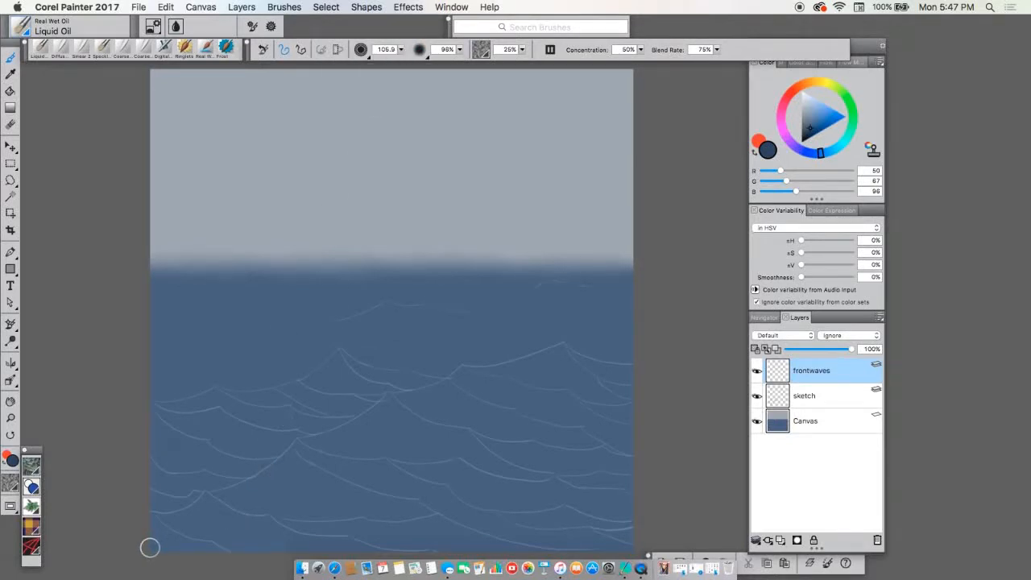
- Paint dark blue shadows along the canvas's lower edge and fill the wave faces in the lower-right corner of the sea
mouse_move(150, 548)
left_mouse_down()
mouse_move(214, 551)
mouse_move(149, 541)
mouse_move(206, 543)
mouse_move(189, 532)
mouse_move(254, 553)
mouse_move(316, 553)
mouse_move(301, 544)
mouse_move(377, 552)
mouse_move(167, 521)
mouse_move(140, 479)
left_mouse_up()
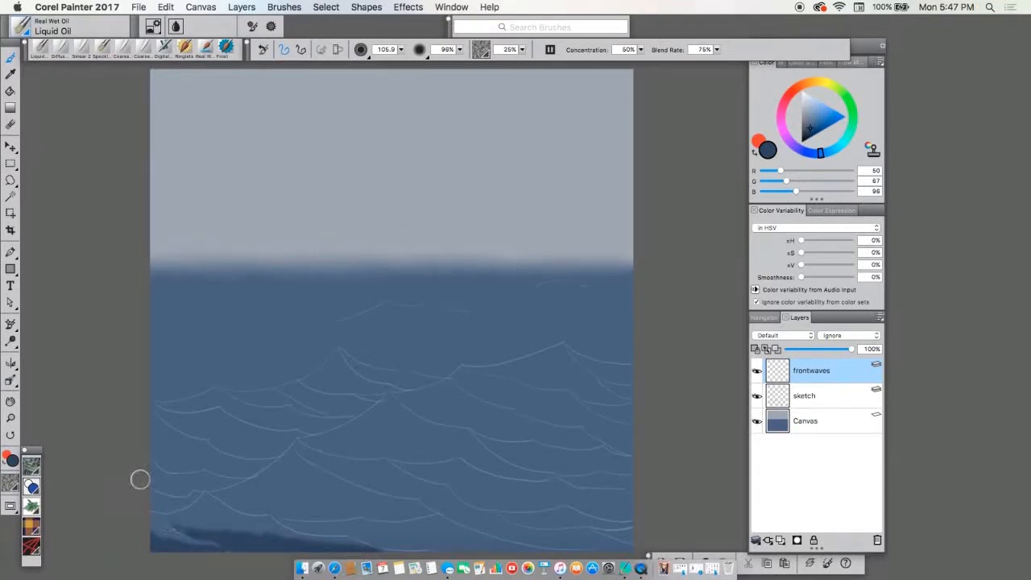
left_click_drag(378, 546, 473, 550)
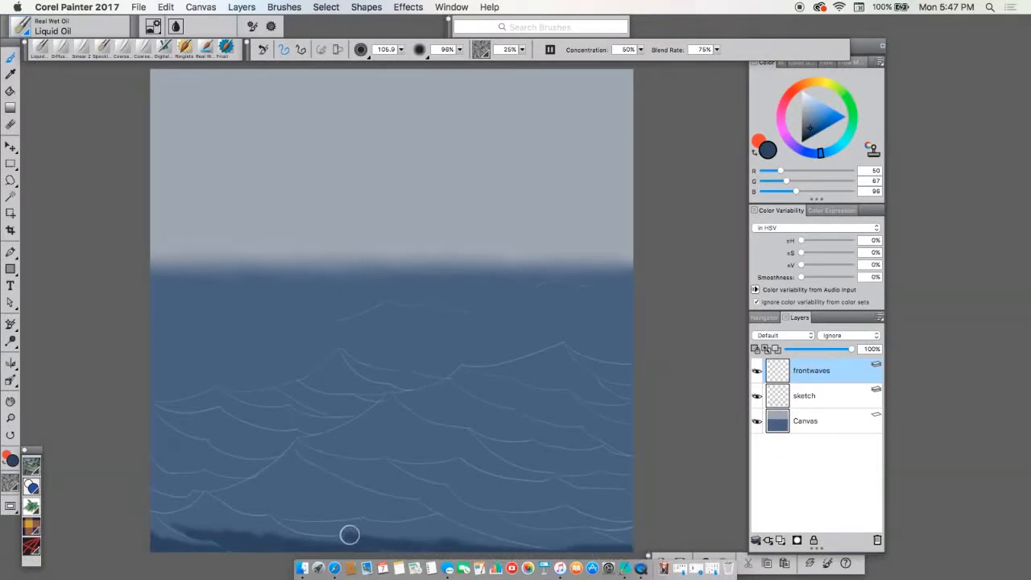
mouse_move(350, 534)
left_mouse_down()
mouse_move(286, 526)
mouse_move(334, 534)
left_mouse_up()
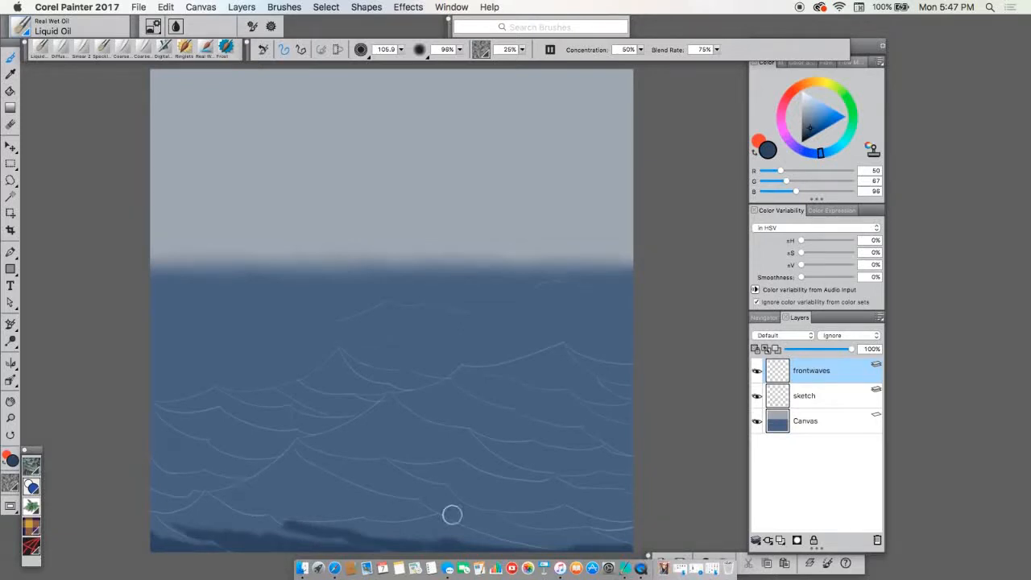
mouse_move(451, 516)
left_mouse_down()
mouse_move(430, 509)
mouse_move(539, 543)
left_mouse_up()
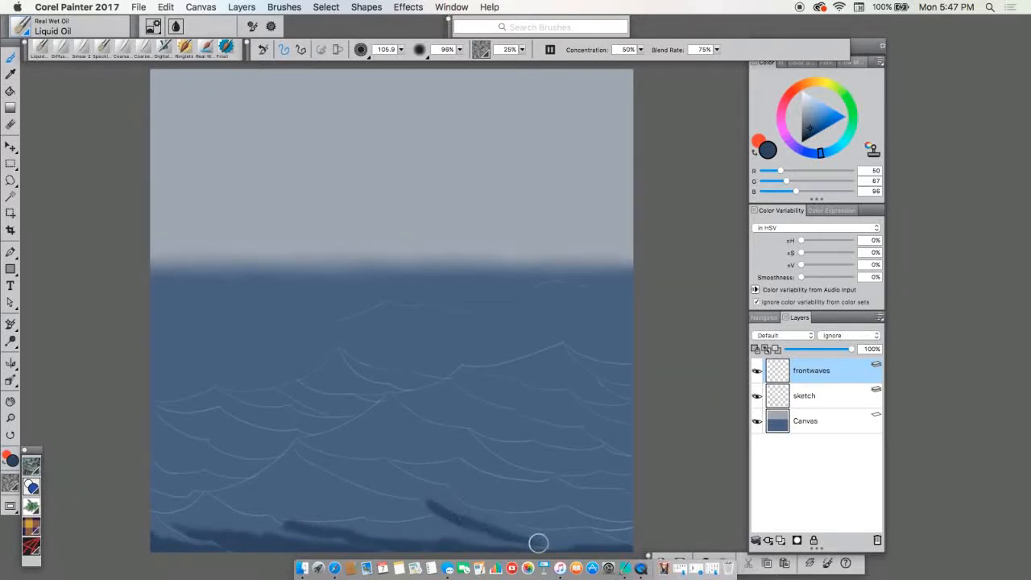
left_click_drag(441, 509, 402, 492)
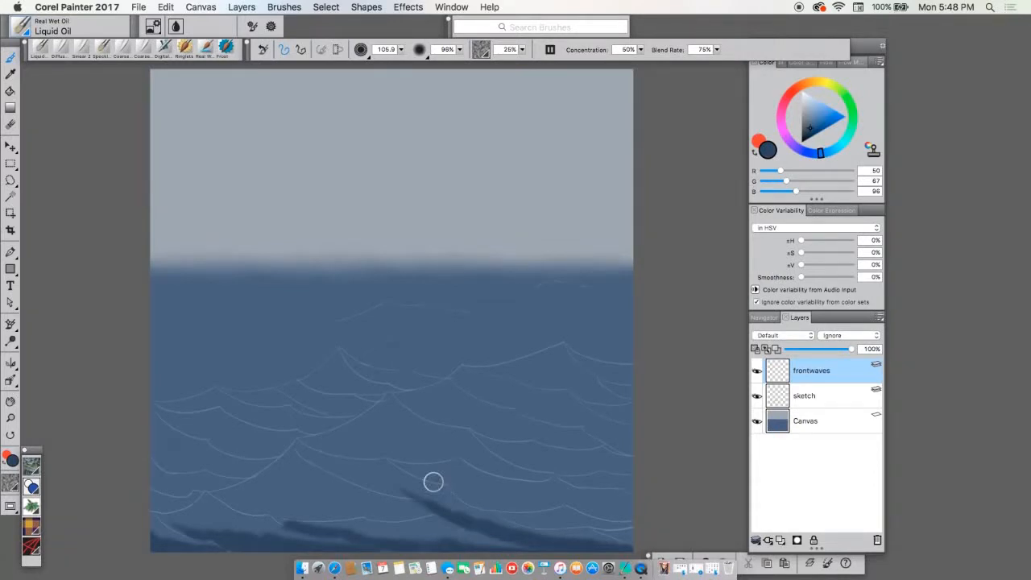
mouse_move(469, 497)
left_mouse_down()
mouse_move(500, 506)
mouse_move(468, 495)
mouse_move(643, 512)
mouse_move(622, 517)
mouse_move(566, 497)
mouse_move(639, 515)
mouse_move(598, 527)
mouse_move(628, 523)
mouse_move(539, 522)
mouse_move(499, 506)
mouse_move(553, 524)
mouse_move(581, 521)
mouse_move(504, 511)
mouse_move(614, 525)
mouse_move(514, 511)
mouse_move(587, 511)
mouse_move(638, 534)
mouse_move(596, 541)
mouse_move(514, 529)
mouse_move(608, 542)
mouse_move(478, 515)
mouse_move(511, 524)
mouse_move(450, 495)
mouse_move(511, 545)
mouse_move(459, 536)
mouse_move(487, 529)
mouse_move(525, 546)
mouse_move(448, 528)
mouse_move(589, 536)
left_mouse_up()
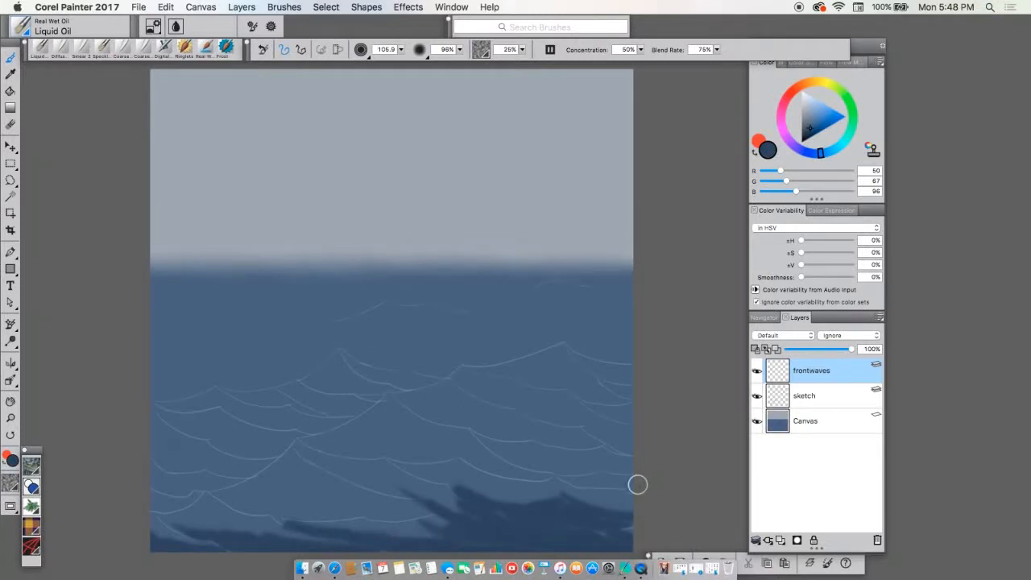
- Paint dark shadow bands beneath the middle sketched crests and across the face of the lowest front wave
left_click_drag(476, 460, 540, 475)
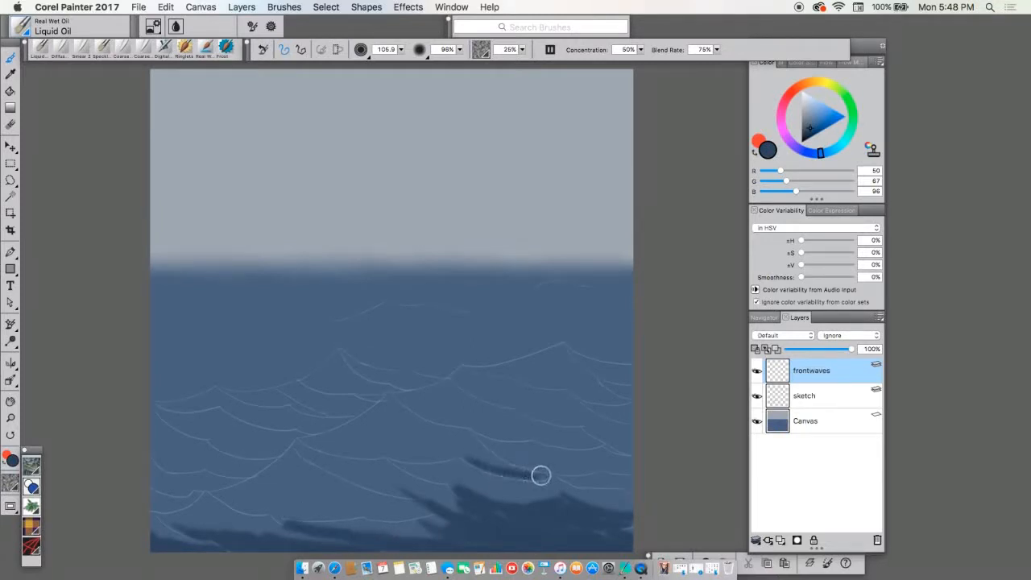
left_click_drag(439, 461, 366, 452)
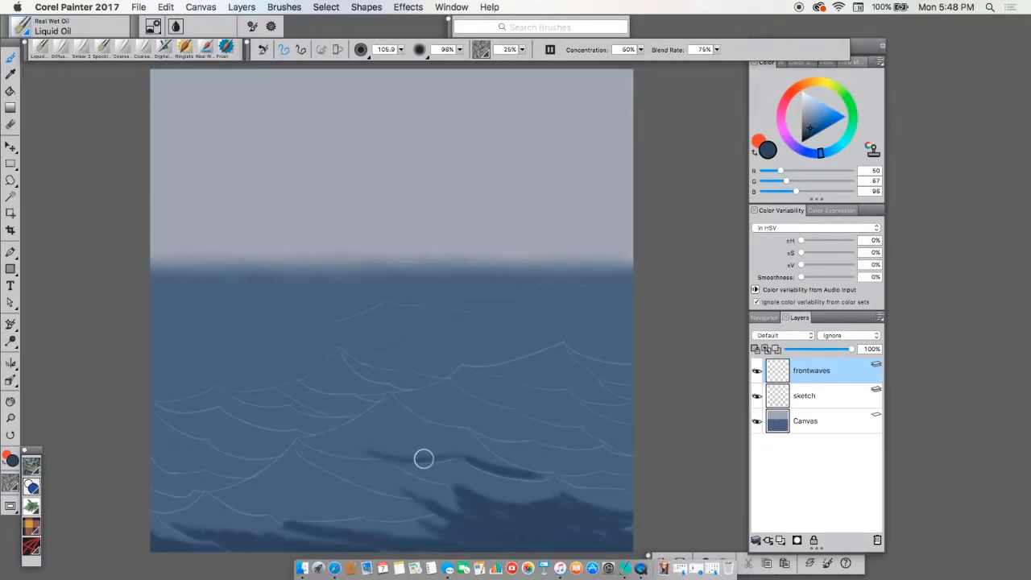
mouse_move(352, 456)
left_mouse_down()
mouse_move(320, 446)
mouse_move(451, 453)
mouse_move(641, 495)
mouse_move(600, 486)
mouse_move(621, 458)
mouse_move(617, 470)
mouse_move(503, 455)
left_mouse_up()
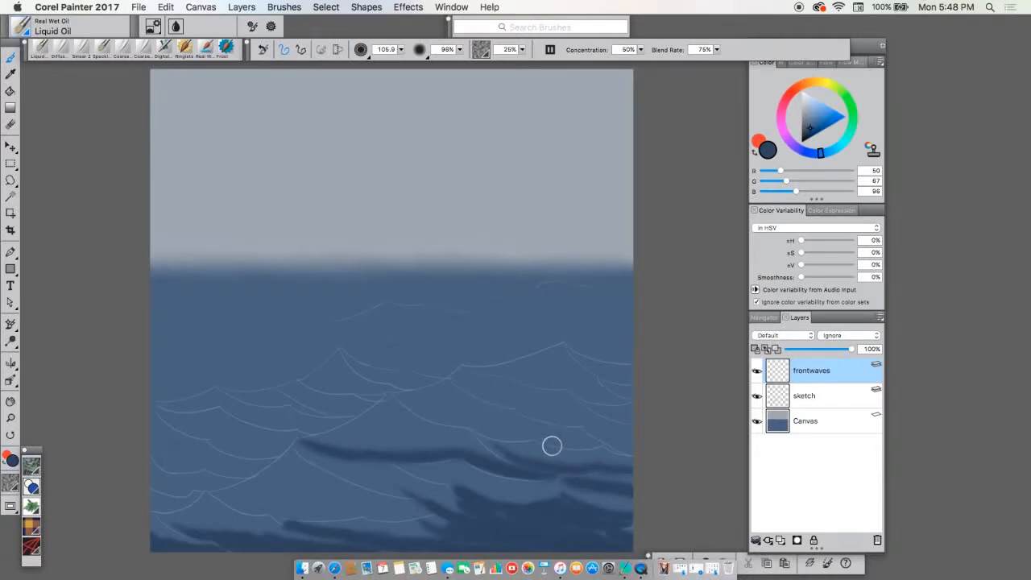
left_click_drag(476, 435, 531, 463)
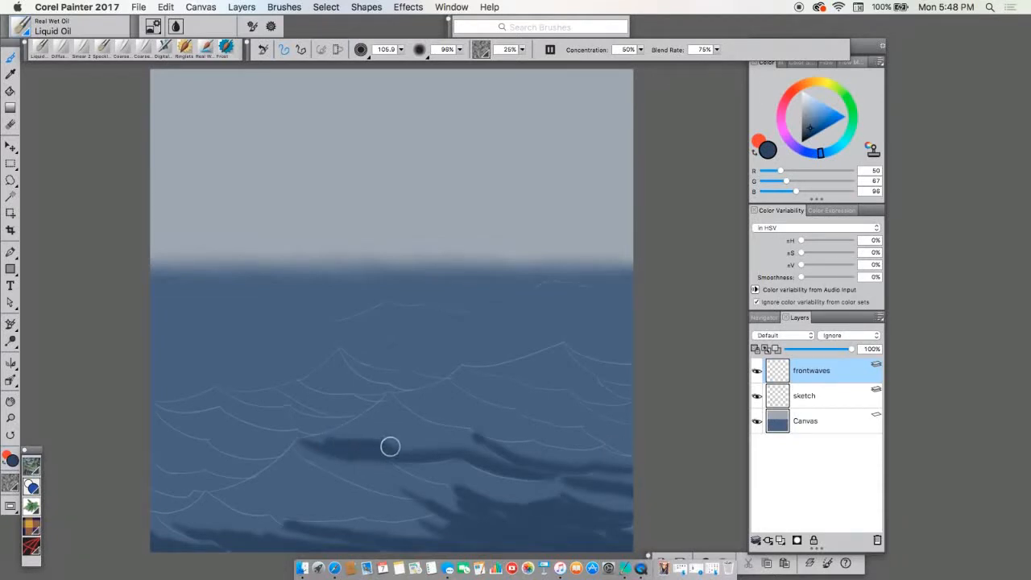
left_click_drag(389, 446, 479, 450)
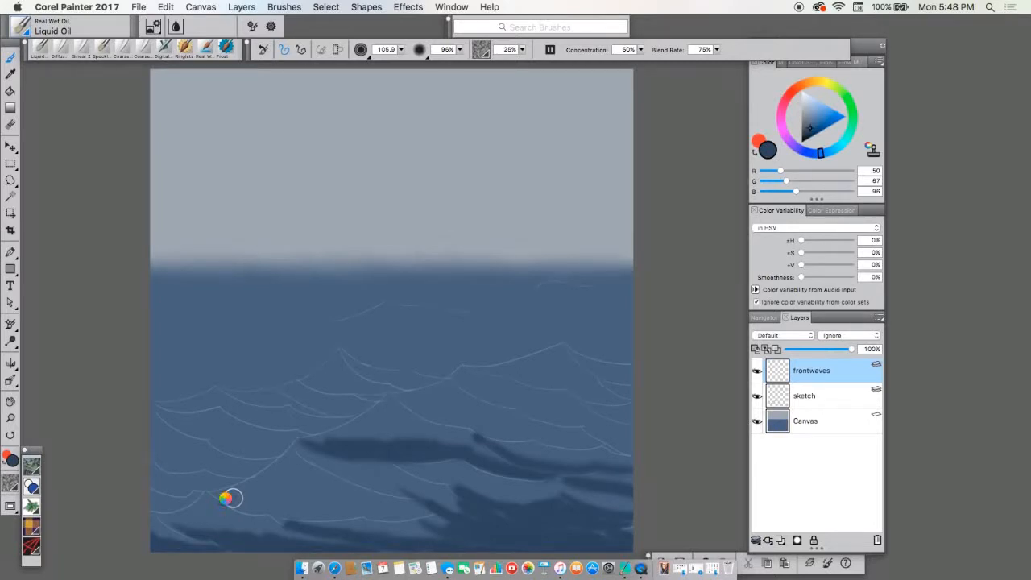
mouse_move(227, 497)
left_mouse_down()
mouse_move(341, 516)
mouse_move(319, 513)
mouse_move(445, 508)
mouse_move(289, 495)
mouse_move(240, 506)
mouse_move(212, 488)
left_mouse_up()
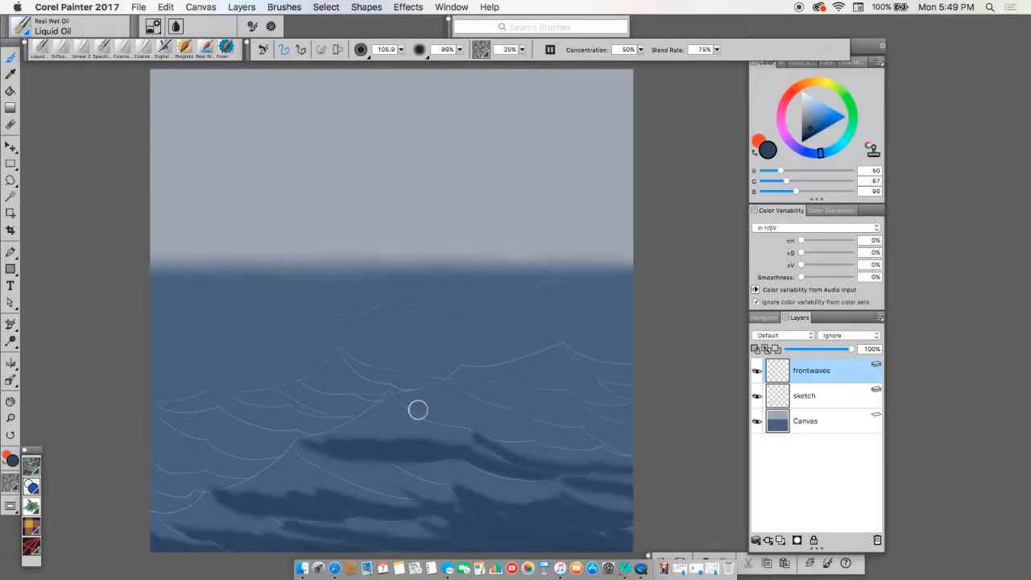
- Paint dark shadows under the upper crests of the front waves, following the sketched ridges down to the canvas's right edge
mouse_move(417, 410)
left_mouse_down()
mouse_move(412, 403)
mouse_move(501, 436)
mouse_move(493, 430)
mouse_move(550, 430)
mouse_move(552, 439)
mouse_move(532, 432)
mouse_move(618, 452)
left_mouse_up()
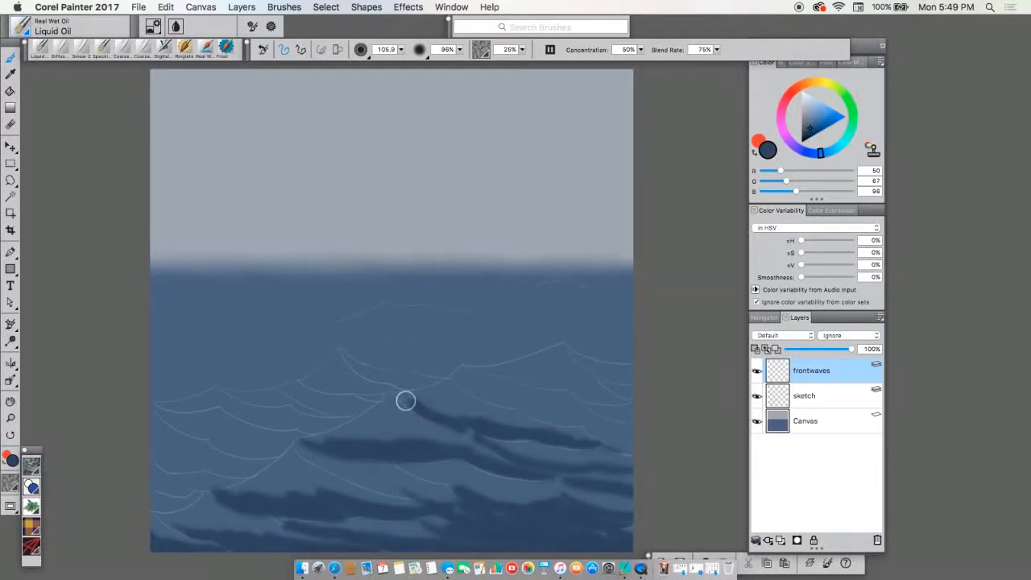
mouse_move(415, 401)
left_mouse_down()
mouse_move(515, 427)
mouse_move(552, 408)
mouse_move(526, 407)
left_mouse_up()
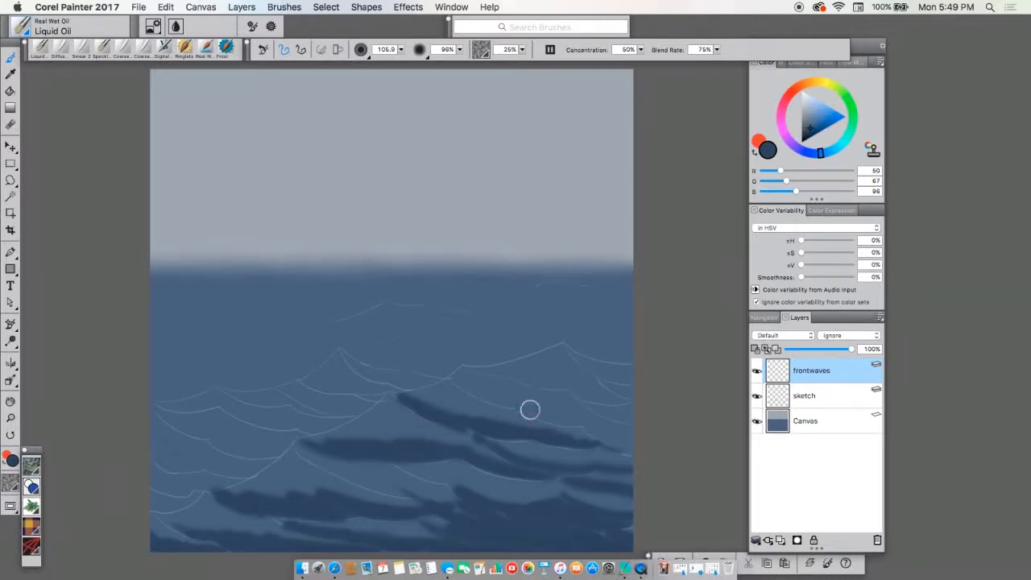
mouse_move(530, 410)
left_mouse_down()
mouse_move(611, 435)
mouse_move(580, 418)
mouse_move(641, 452)
left_mouse_up()
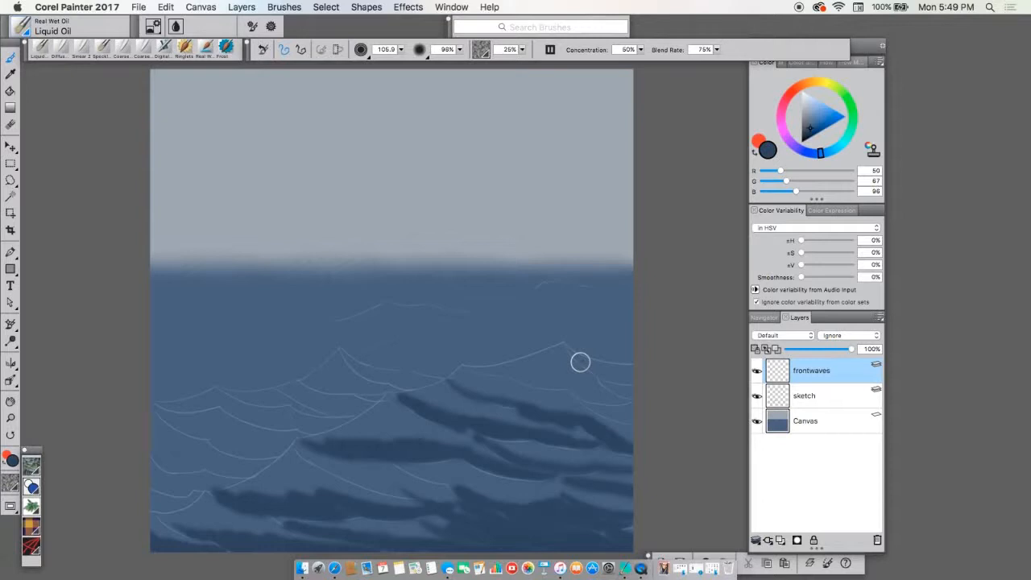
mouse_move(530, 382)
left_mouse_down()
mouse_move(518, 375)
mouse_move(619, 400)
mouse_move(590, 381)
left_mouse_up()
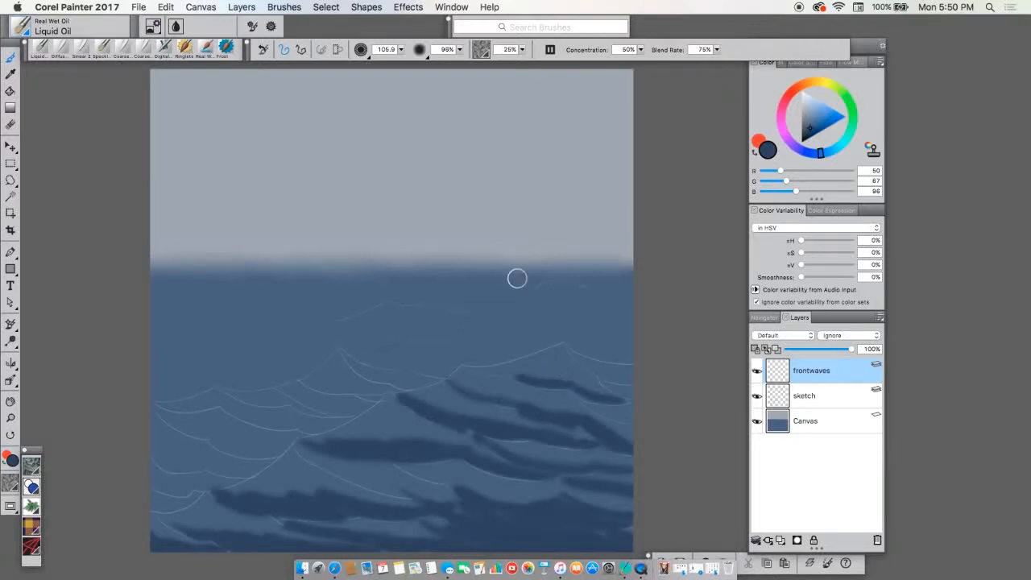
mouse_move(506, 368)
left_mouse_down()
mouse_move(473, 369)
mouse_move(601, 390)
mouse_move(582, 371)
mouse_move(534, 379)
mouse_move(598, 373)
mouse_move(619, 414)
left_mouse_up()
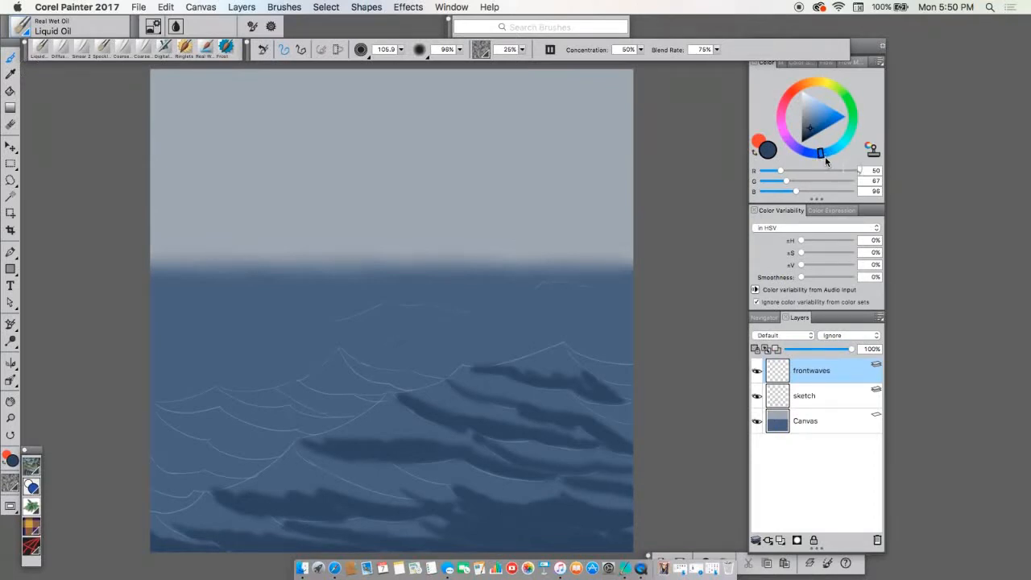
- Mix a lighter, greener blue of RGB 60, 89, 118 for the wave midtones, undoing the test stroke
mouse_move(820, 151)
left_mouse_down()
mouse_move(834, 152)
mouse_move(813, 127)
left_mouse_up()
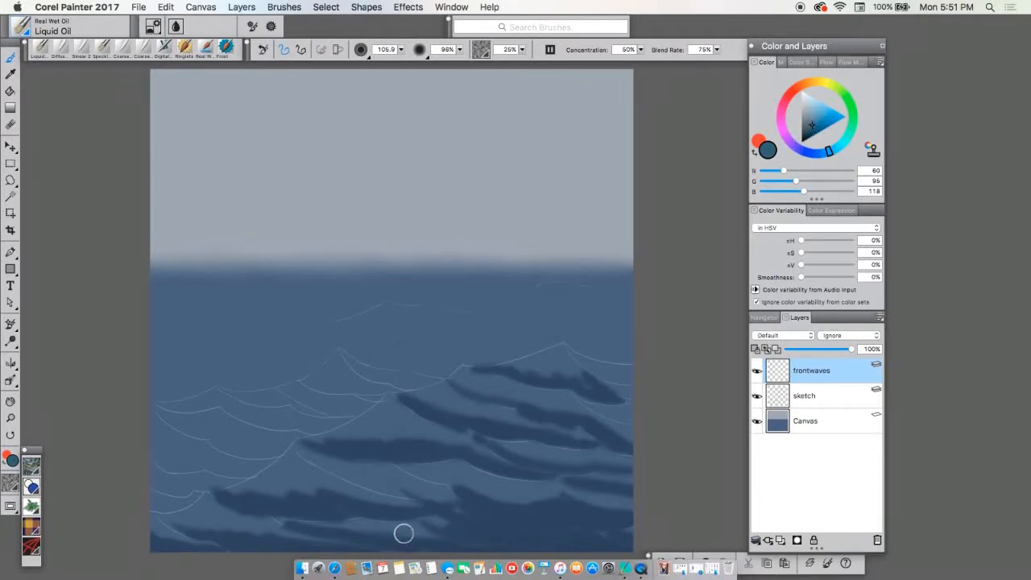
left_click_drag(389, 534, 424, 535)
key("super+z")
left_click_drag(829, 151, 825, 152)
- Fill the areas between the shadows of the front waves with the teal-blue midtone, from the lowest wave up to the highest crest
left_click_drag(184, 524, 338, 542)
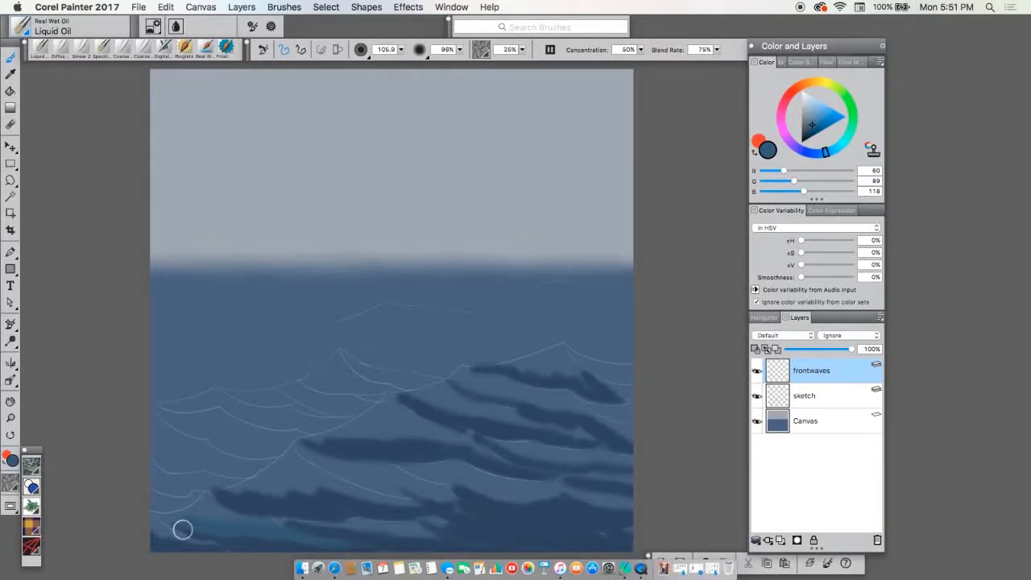
left_click_drag(182, 529, 165, 520)
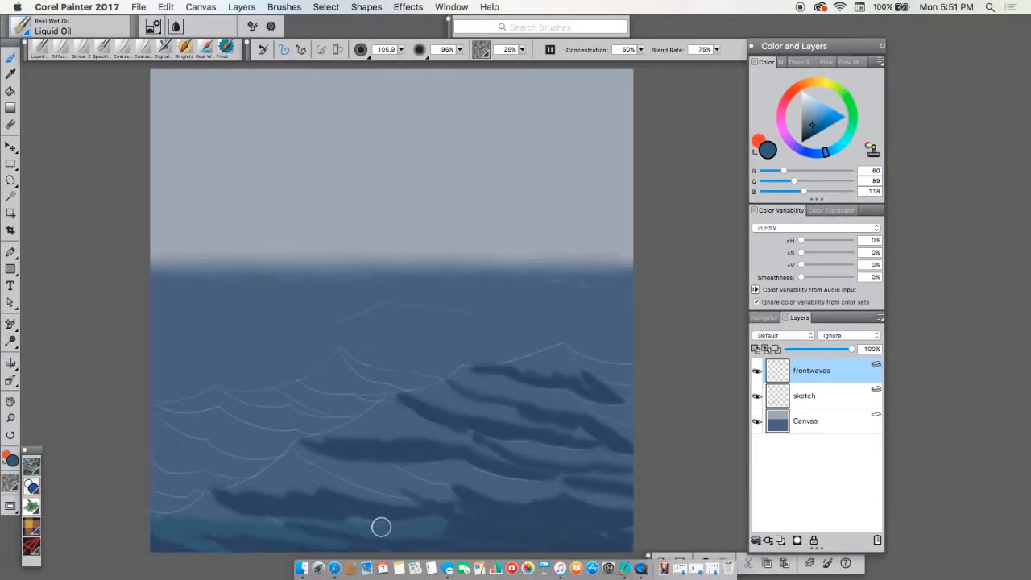
mouse_move(434, 524)
left_mouse_down()
mouse_move(348, 521)
mouse_move(318, 493)
mouse_move(325, 483)
mouse_move(403, 501)
mouse_move(323, 486)
mouse_move(231, 491)
mouse_move(285, 477)
left_mouse_up()
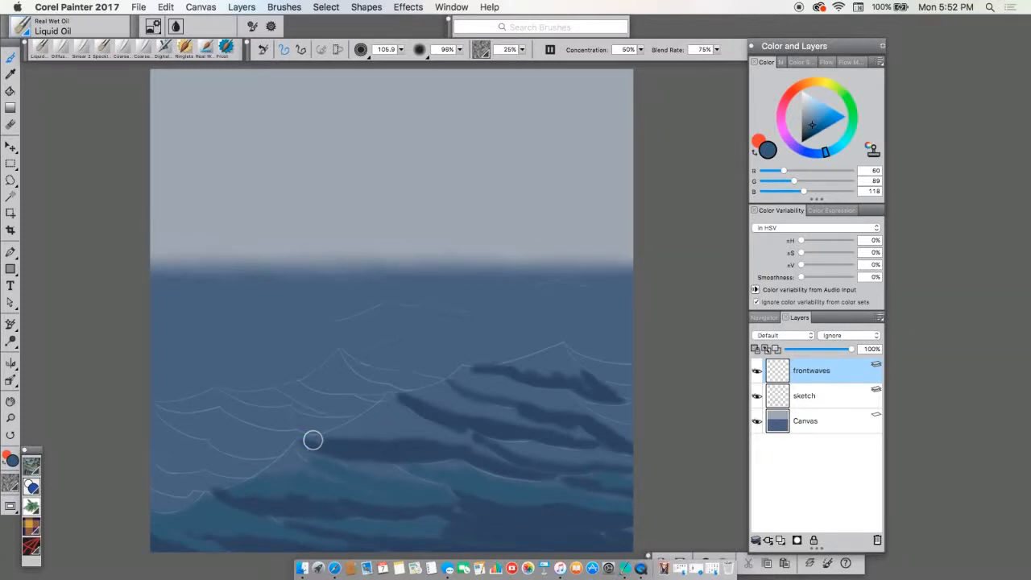
left_click_drag(312, 440, 396, 428)
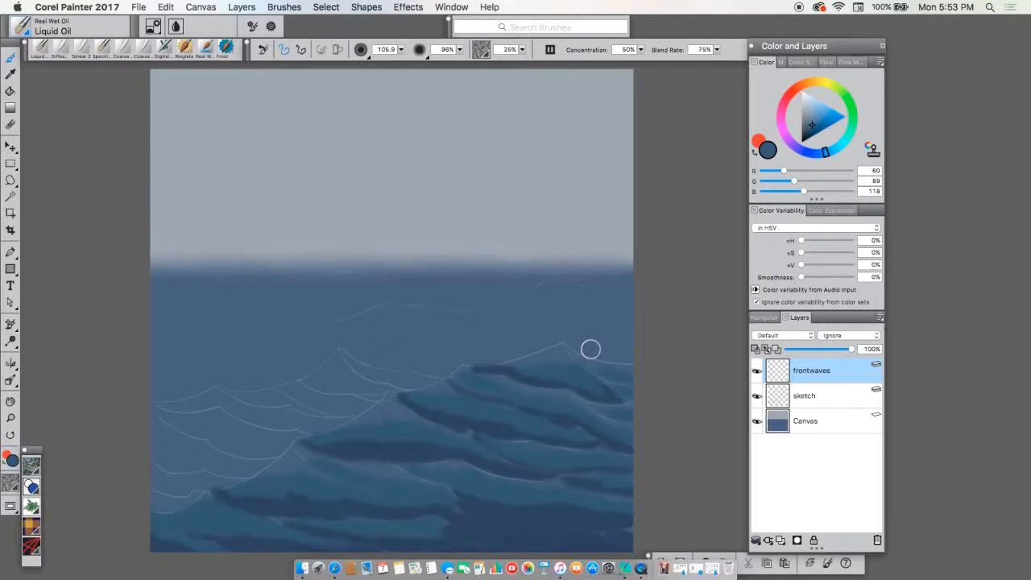
- Lighten the colour to a pale teal of RGB 91, 132, 145 and reduce the Liquid Oil brush size to 53.0
left_click_drag(825, 152, 832, 153)
left_click_drag(812, 123, 810, 119)
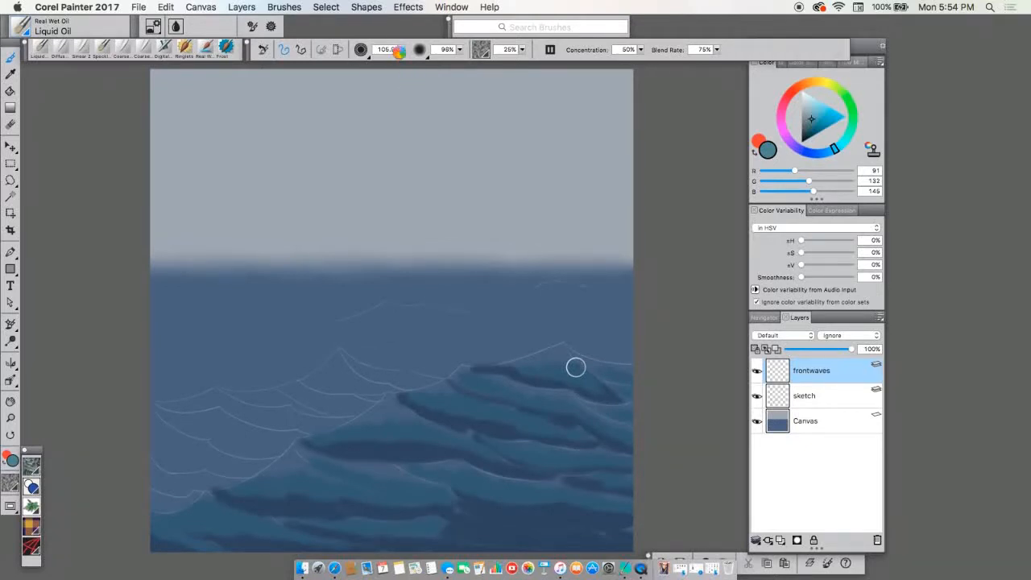
mouse_move(401, 50)
left_mouse_down()
mouse_move(417, 54)
mouse_move(411, 62)
left_mouse_up()
- Paint pale teal highlights on the three upper peaks of the front waves and along the ridges descending from them
mouse_move(566, 359)
left_mouse_down()
mouse_move(507, 362)
mouse_move(559, 349)
mouse_move(552, 357)
left_mouse_up()
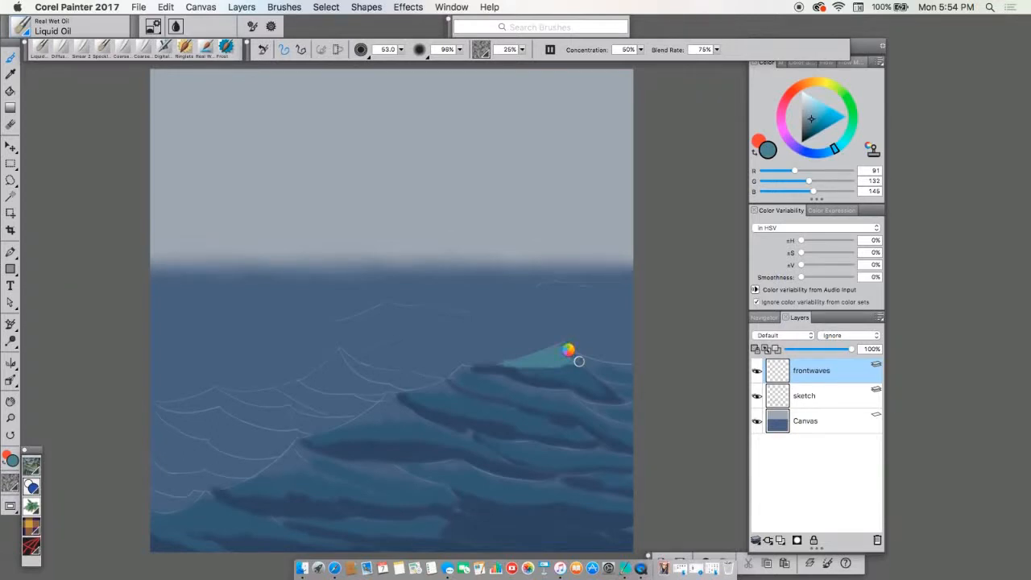
mouse_move(579, 361)
left_mouse_down()
mouse_move(589, 366)
mouse_move(564, 346)
mouse_move(633, 370)
mouse_move(590, 367)
left_mouse_up()
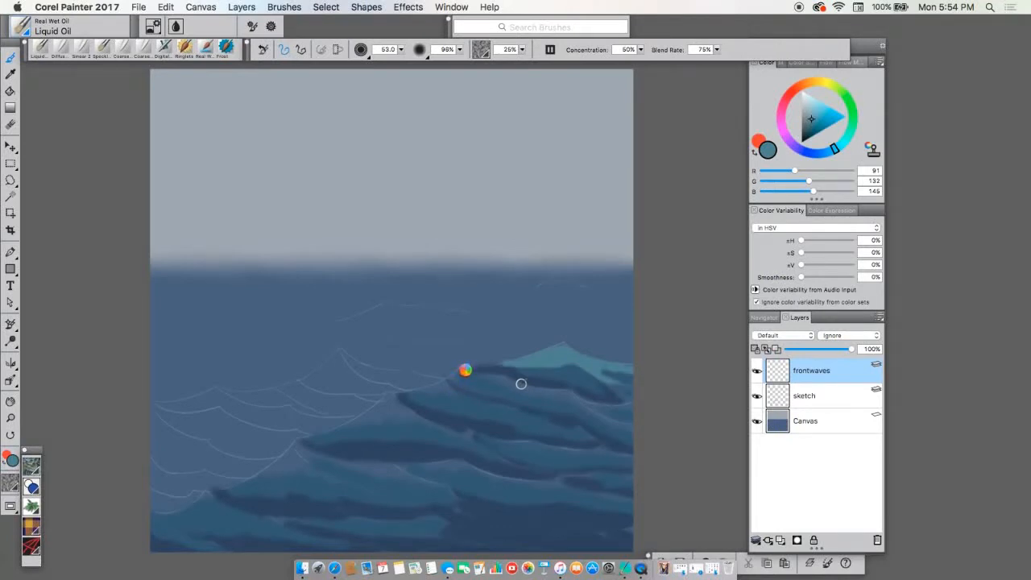
mouse_move(464, 369)
left_mouse_down()
mouse_move(504, 375)
mouse_move(464, 368)
mouse_move(453, 379)
mouse_move(475, 370)
mouse_move(564, 391)
mouse_move(629, 428)
mouse_move(561, 395)
mouse_move(508, 384)
mouse_move(464, 377)
mouse_move(452, 390)
mouse_move(409, 391)
mouse_move(479, 396)
mouse_move(598, 445)
left_mouse_up()
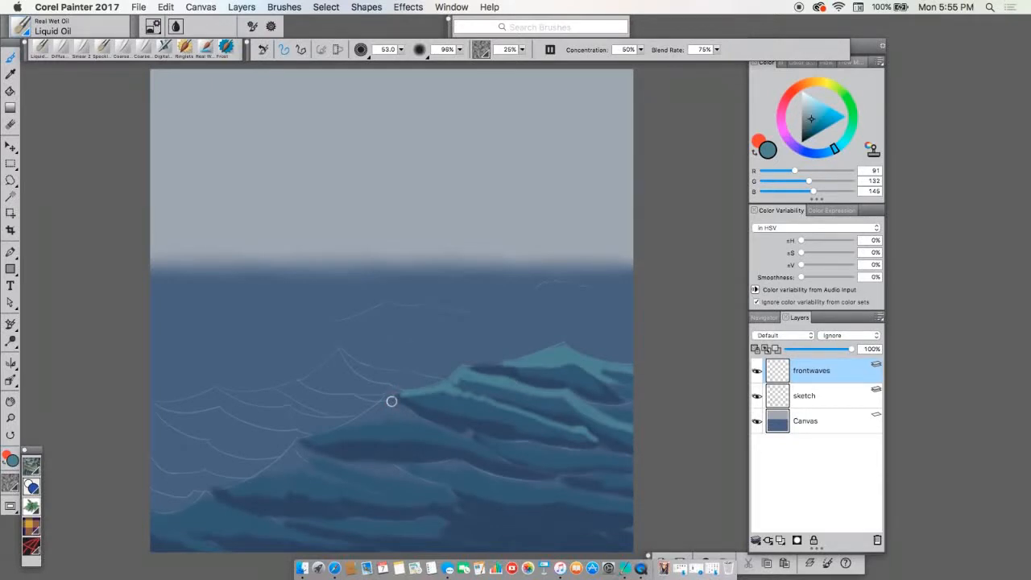
mouse_move(391, 397)
left_mouse_down()
mouse_move(430, 421)
mouse_move(391, 394)
mouse_move(339, 429)
mouse_move(376, 407)
mouse_move(382, 419)
mouse_move(411, 416)
mouse_move(393, 397)
mouse_move(358, 421)
mouse_move(389, 416)
mouse_move(488, 443)
mouse_move(480, 436)
mouse_move(634, 455)
mouse_move(555, 448)
left_mouse_up()
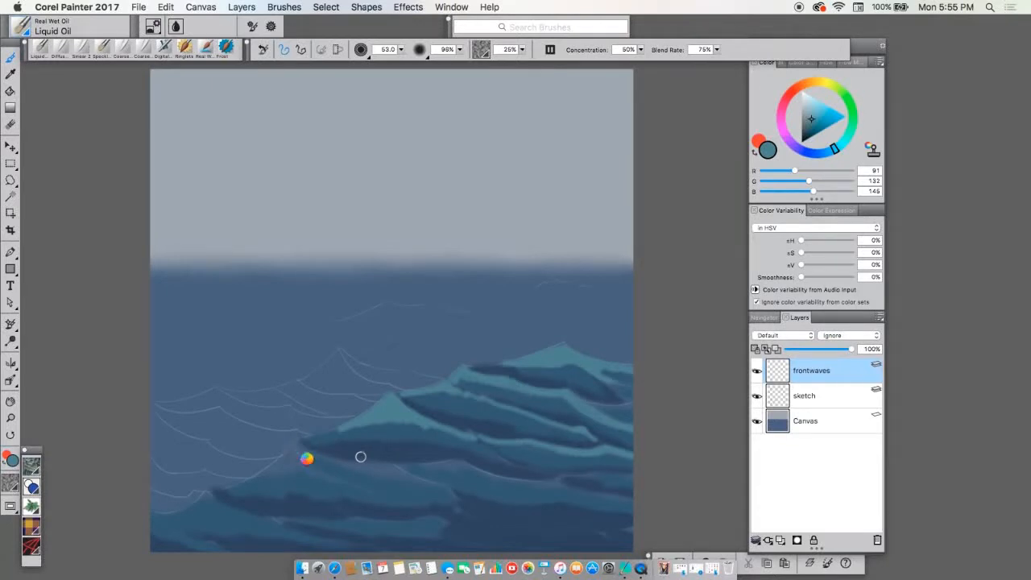
- Add pale teal highlights to the lower front peaks, their descending ridges and the ripples near the canvas's lower edge
left_click_drag(300, 447, 323, 456)
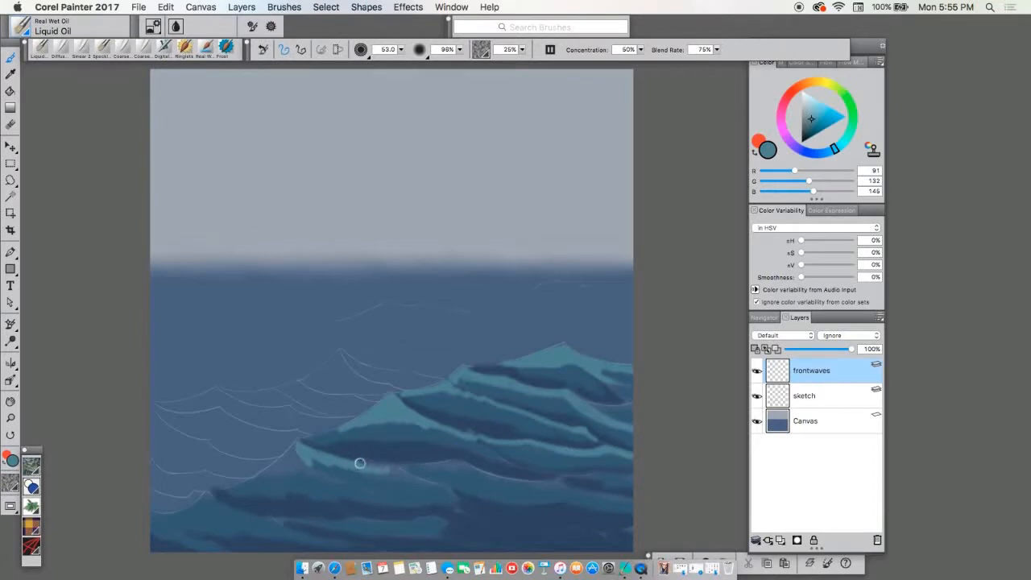
left_click_drag(392, 465, 442, 485)
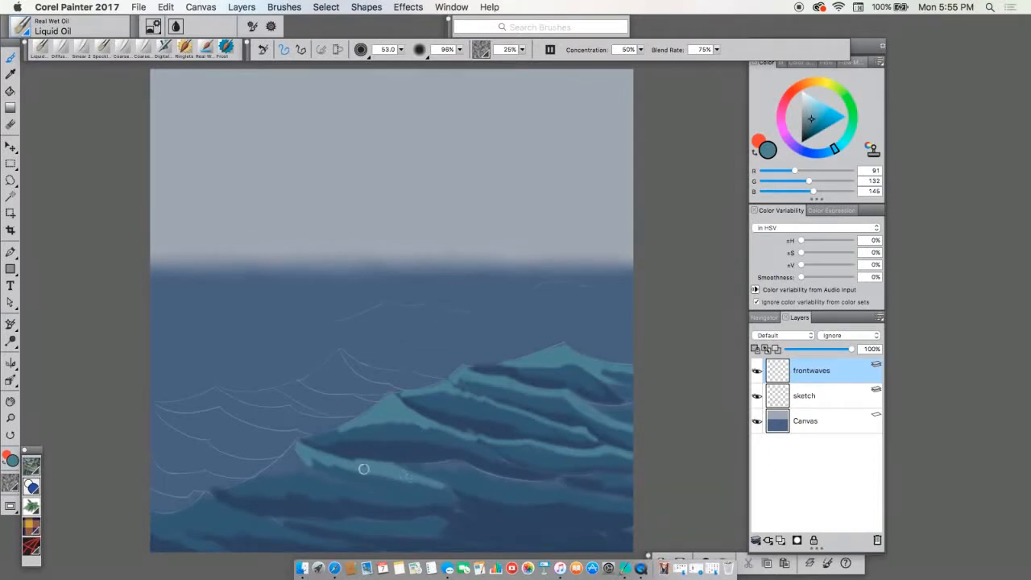
left_click_drag(296, 448, 280, 465)
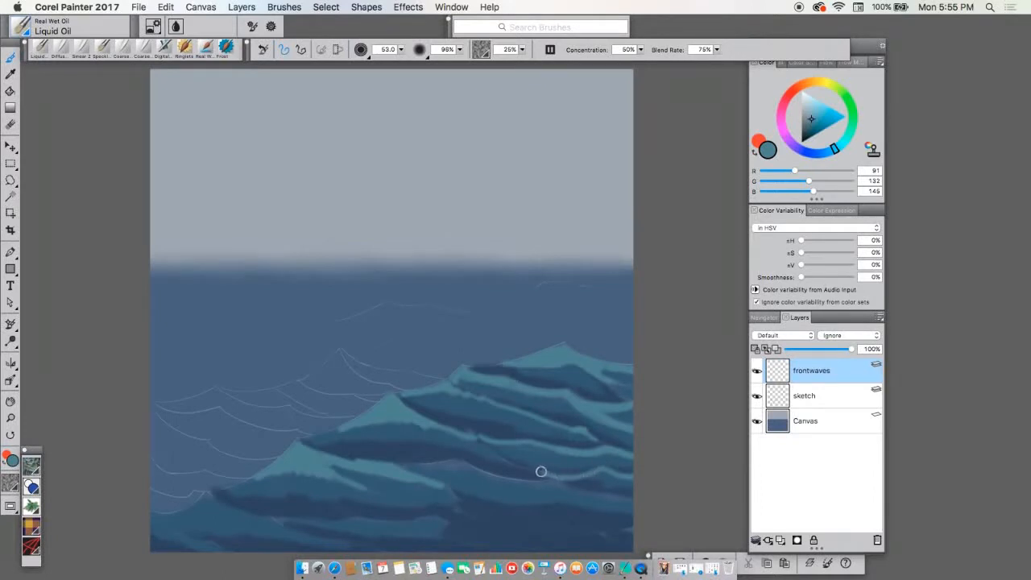
mouse_move(470, 435)
left_mouse_down()
mouse_move(556, 478)
mouse_move(518, 482)
mouse_move(454, 459)
mouse_move(404, 466)
left_mouse_up()
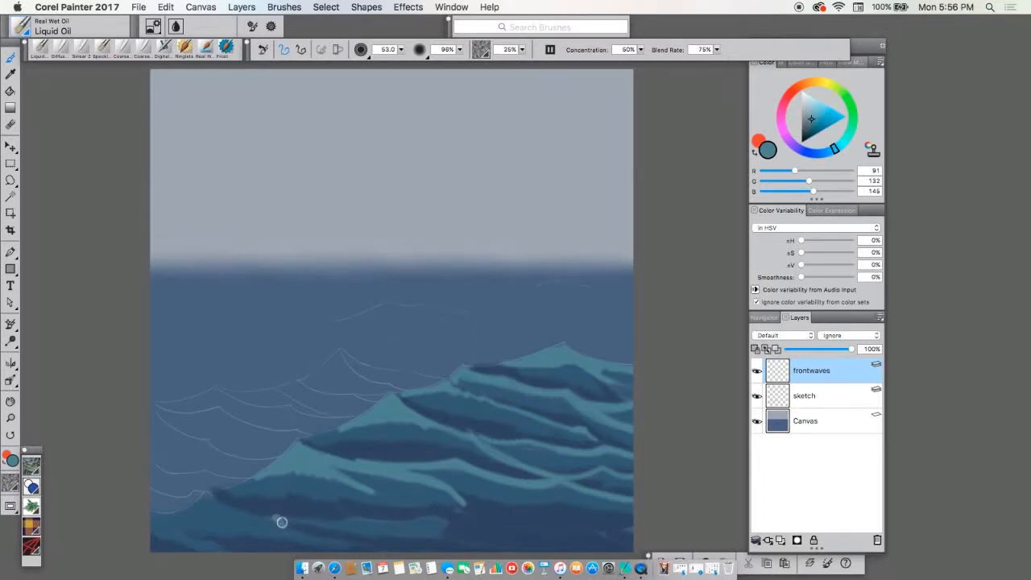
left_click_drag(295, 520, 434, 516)
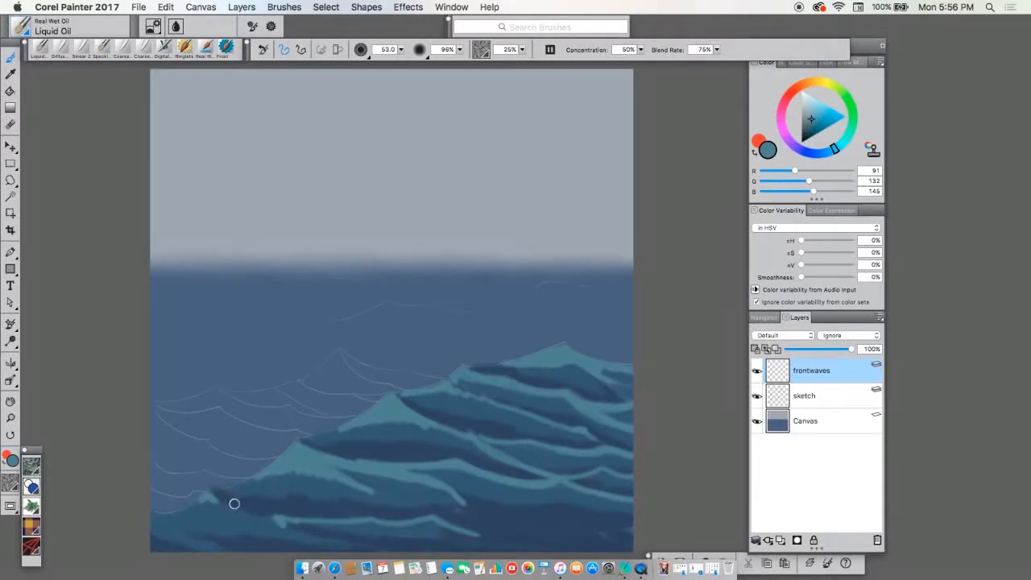
- Blend the highlights and shadows of the lower front waves with the Smear 2 blender at size 120.8
left_click(99, 50)
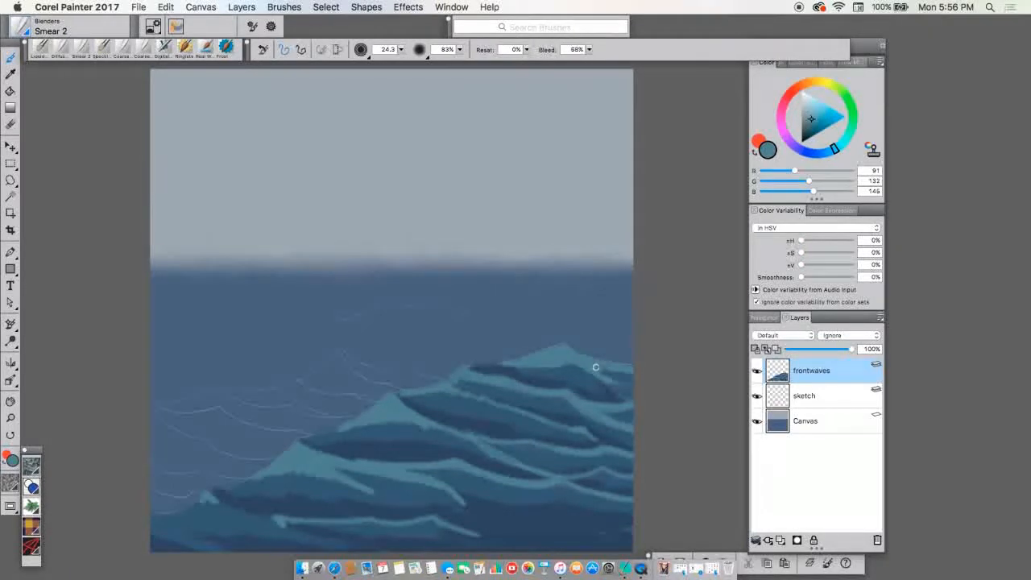
left_click(401, 50)
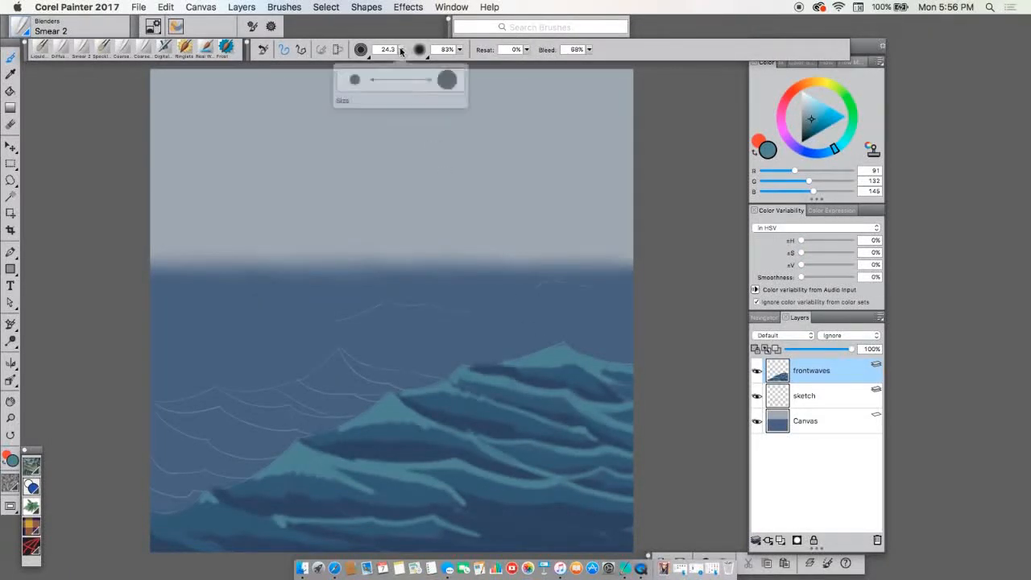
left_click_drag(395, 59, 418, 58)
left_click(401, 50)
mouse_move(358, 483)
left_mouse_down()
mouse_move(322, 472)
mouse_move(396, 486)
mouse_move(392, 476)
mouse_move(382, 497)
mouse_move(384, 478)
mouse_move(426, 492)
mouse_move(306, 472)
mouse_move(253, 488)
mouse_move(344, 505)
left_mouse_up()
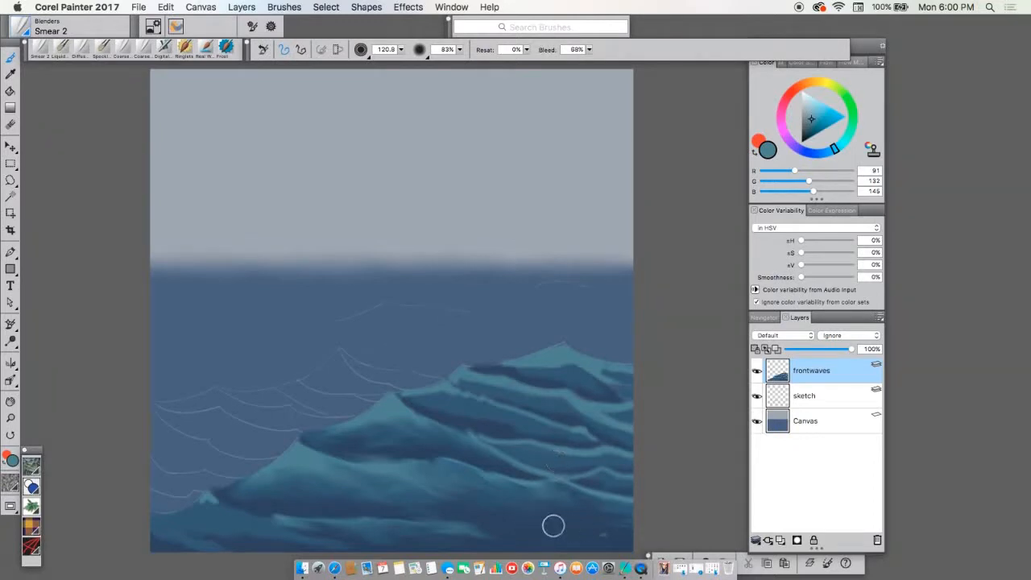
- Blend the highlights at the canvas's lower edge, the lowest crest and the upper front ridges with the Smear 2 blender
left_click_drag(552, 525, 542, 530)
mouse_move(588, 538)
left_mouse_down()
mouse_move(604, 545)
mouse_move(556, 550)
mouse_move(631, 552)
mouse_move(544, 550)
mouse_move(597, 551)
left_mouse_up()
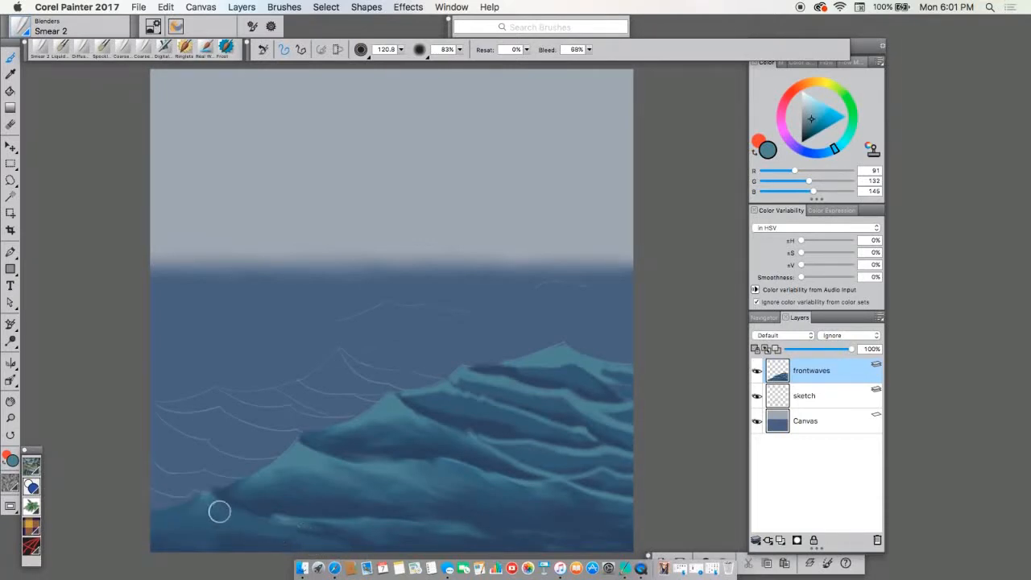
left_click_drag(206, 498, 152, 516)
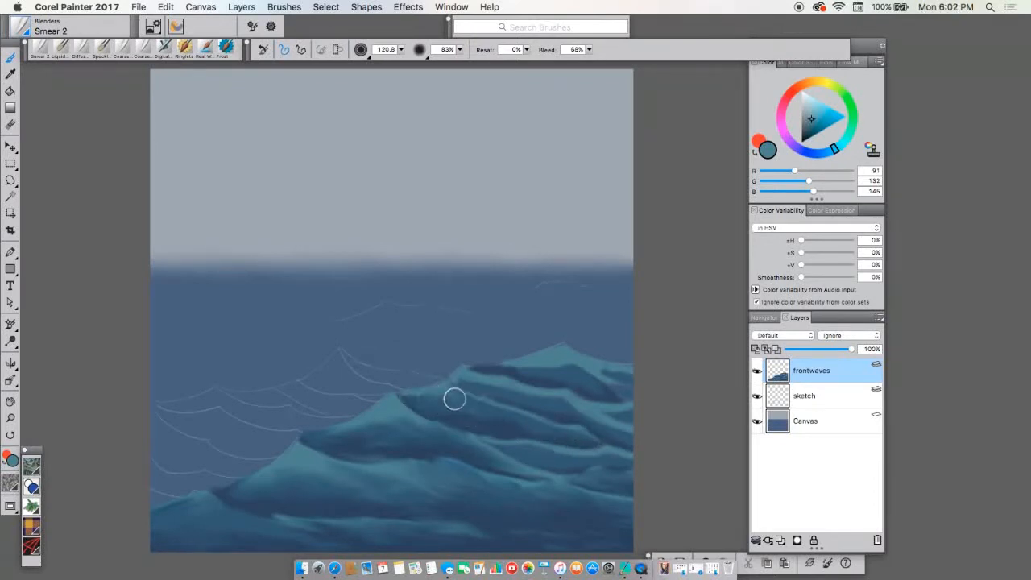
mouse_move(453, 397)
left_mouse_down()
mouse_move(549, 359)
mouse_move(494, 370)
mouse_move(566, 354)
left_mouse_up()
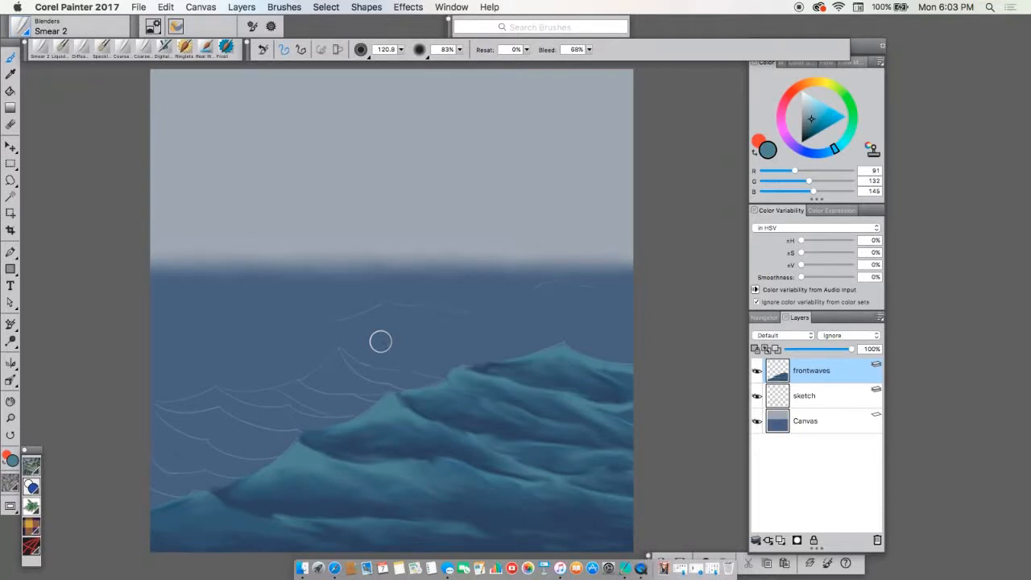
mouse_move(617, 343)
left_mouse_down()
mouse_move(599, 365)
mouse_move(625, 371)
mouse_move(623, 383)
mouse_move(611, 374)
mouse_move(631, 385)
mouse_move(591, 372)
mouse_move(641, 379)
mouse_move(641, 422)
left_mouse_up()
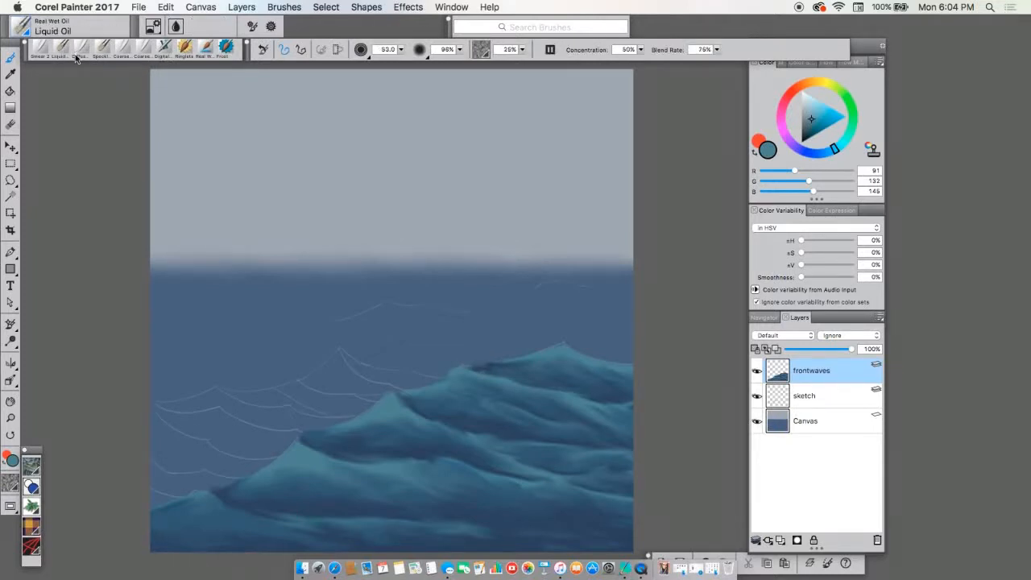
- Set the Liquid Oil colour to a light teal of RGB 124, 166, 170 and undo the trial stroke on the highest peak
left_click(836, 153)
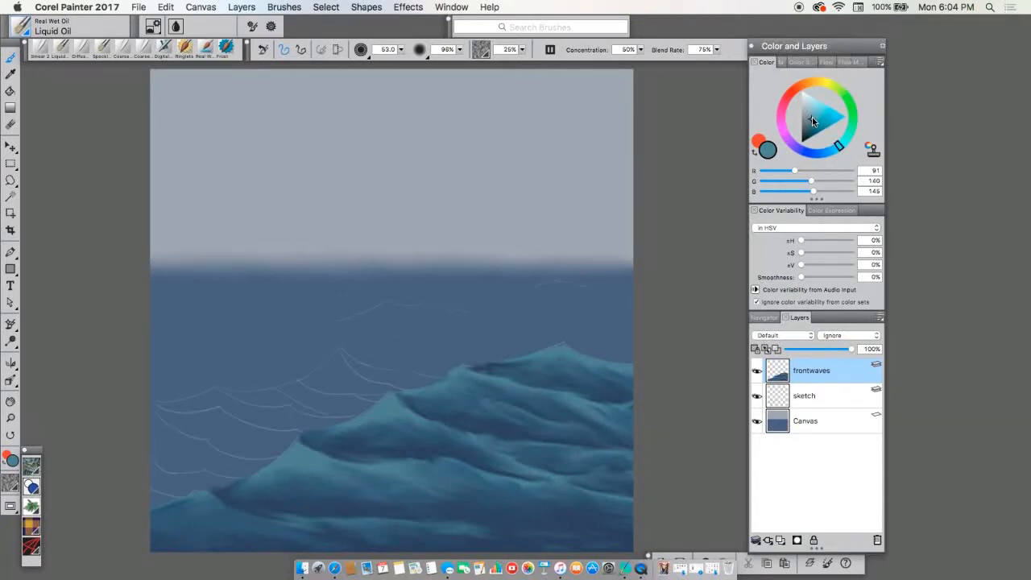
left_click_drag(812, 120, 808, 116)
left_click(809, 114)
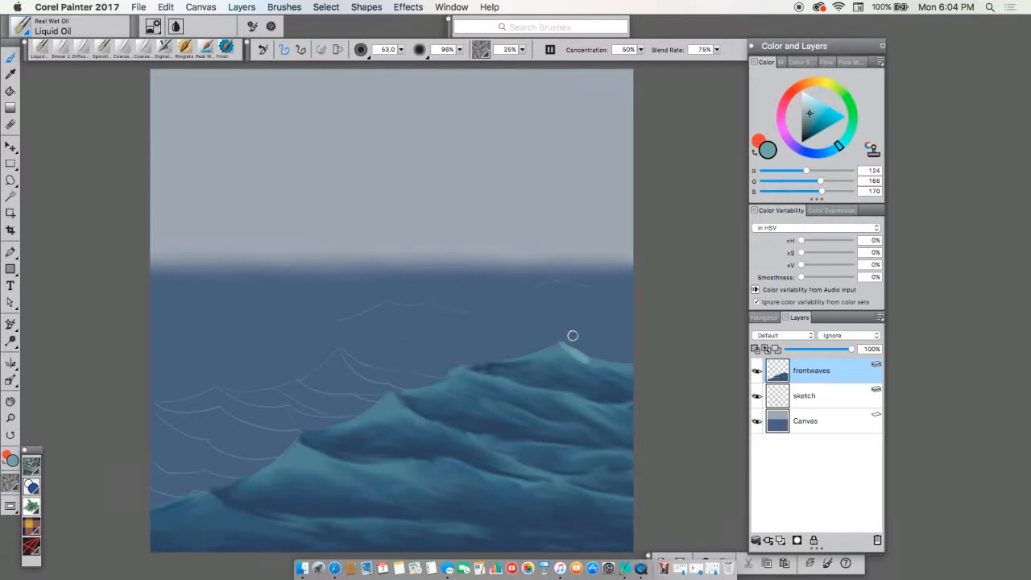
key("super+z")
key("super+z")
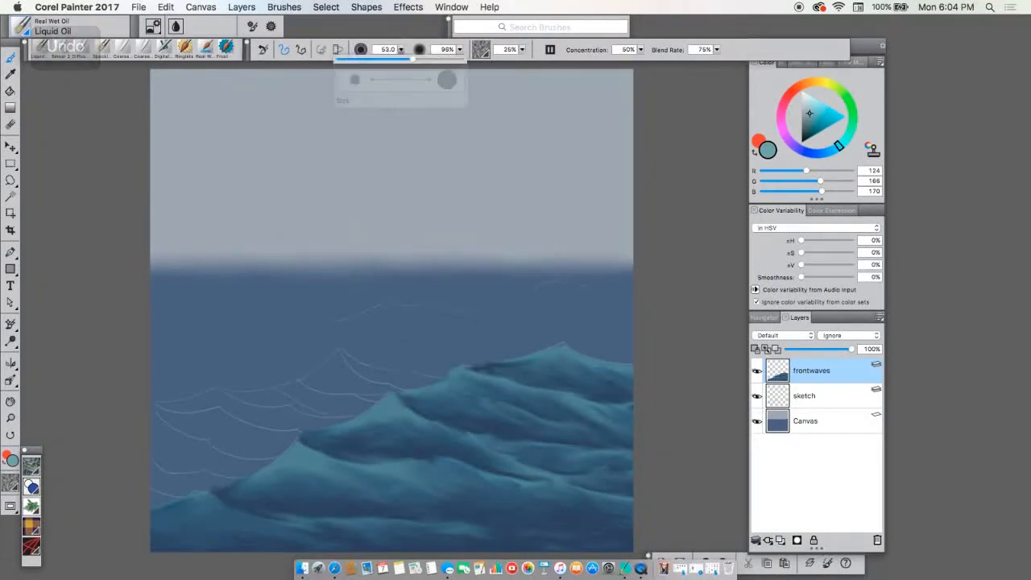
- Reduce the Liquid Oil brush size to 14.5
left_click_drag(412, 59, 383, 58)
left_click(366, 53)
left_click(367, 54)
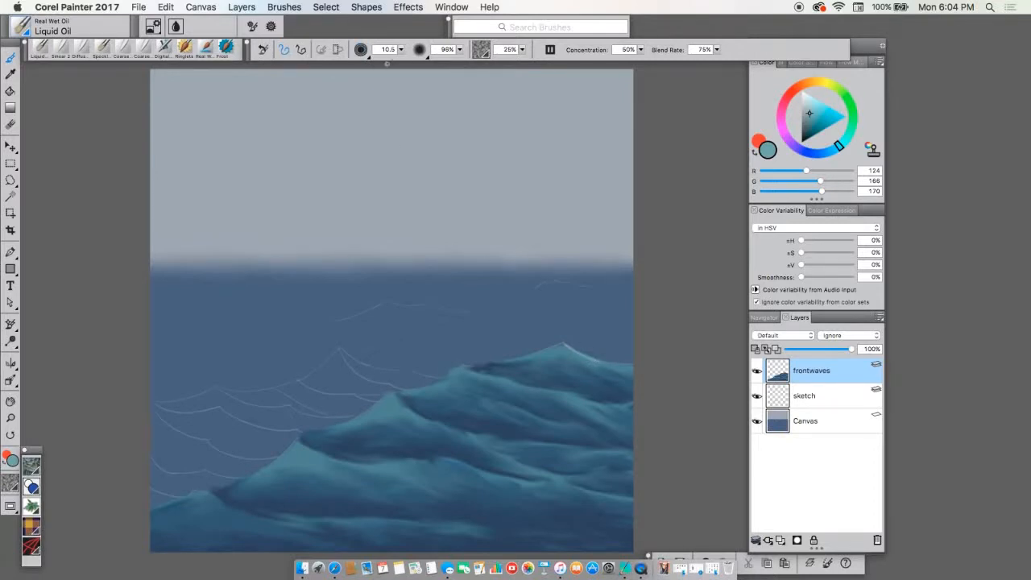
left_click(401, 51)
left_click_drag(383, 58, 387, 59)
- Trace thin light teal lines along the highest front peak's crest and the ripples down its slope
left_click(765, 318)
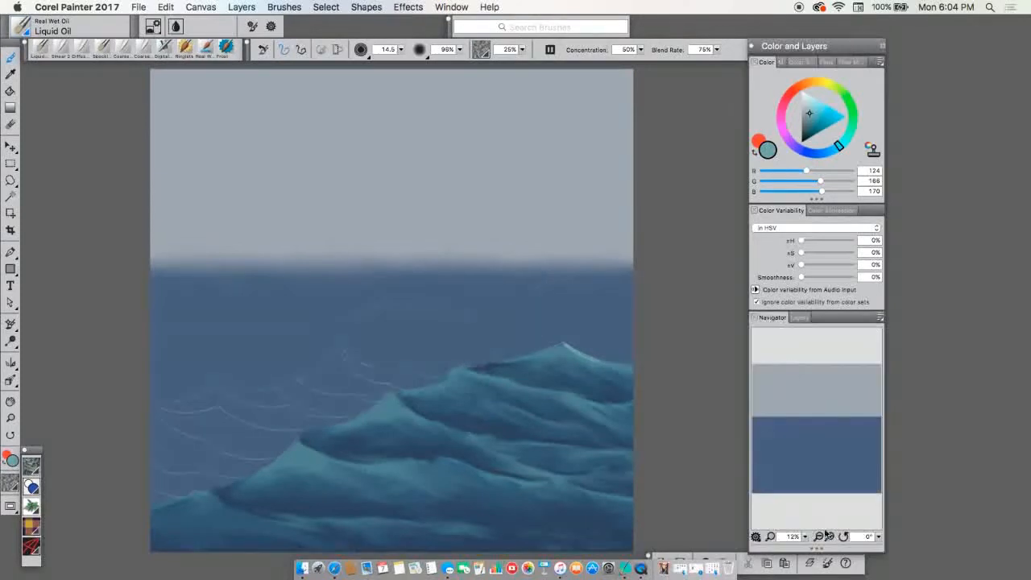
left_click(832, 473)
left_click_drag(831, 469, 848, 462)
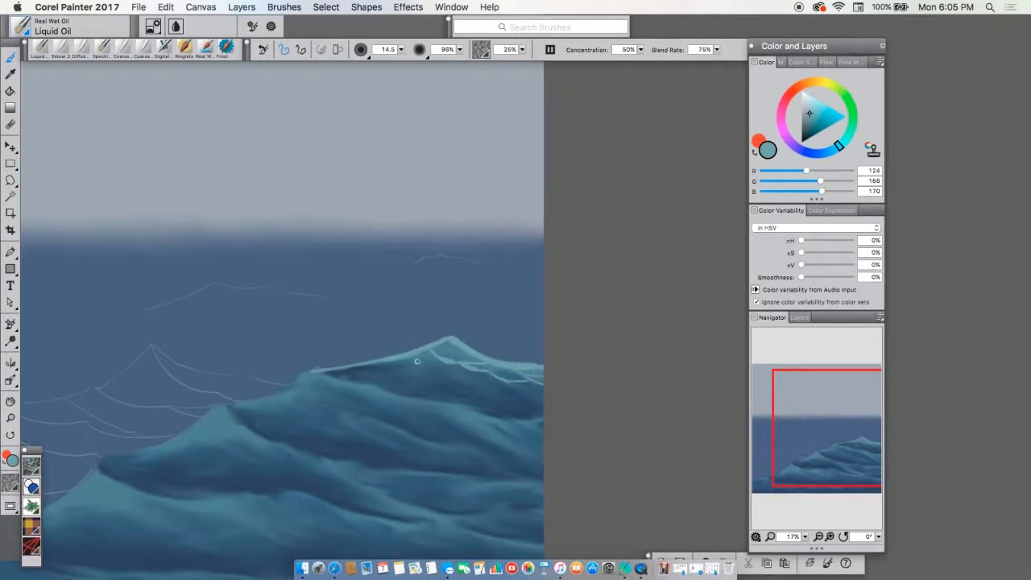
left_click_drag(407, 355, 473, 387)
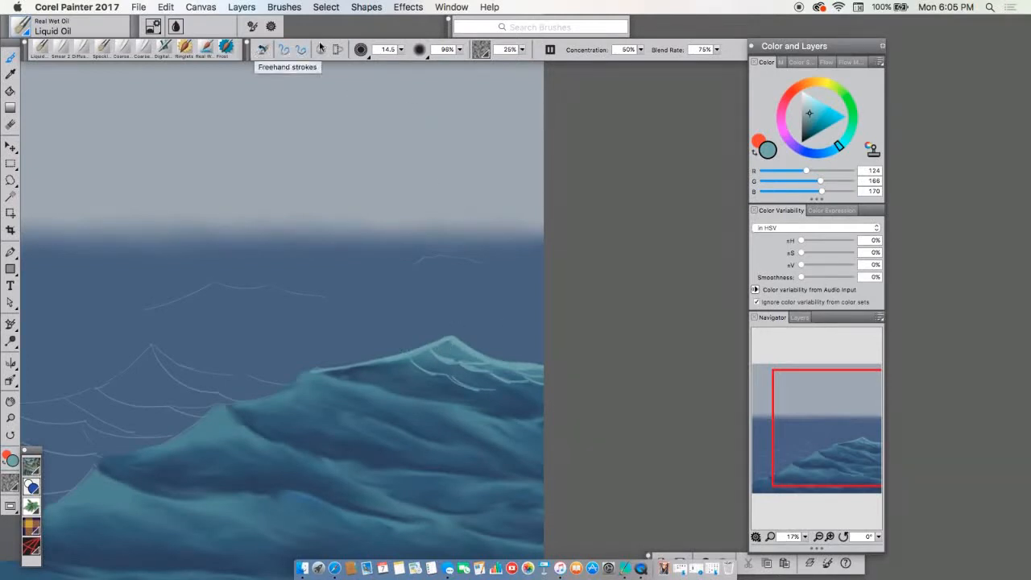
- Increase the brush size to 30.4 and thicken the light teal highlights on the highest front peak
left_click(401, 50)
left_click_drag(388, 60, 395, 60)
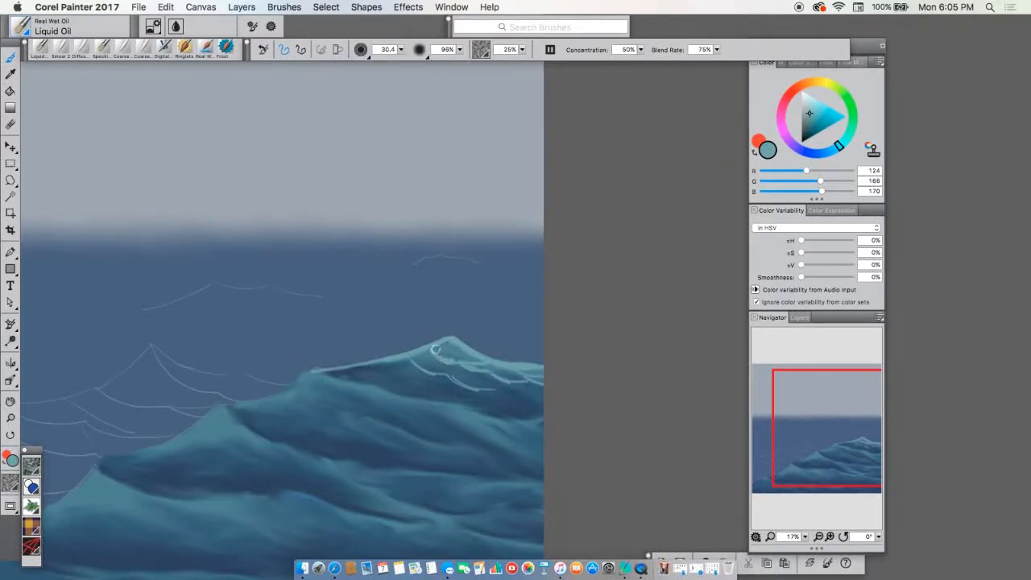
mouse_move(434, 348)
left_mouse_down()
mouse_move(459, 348)
mouse_move(411, 359)
mouse_move(442, 347)
mouse_move(492, 360)
left_mouse_up()
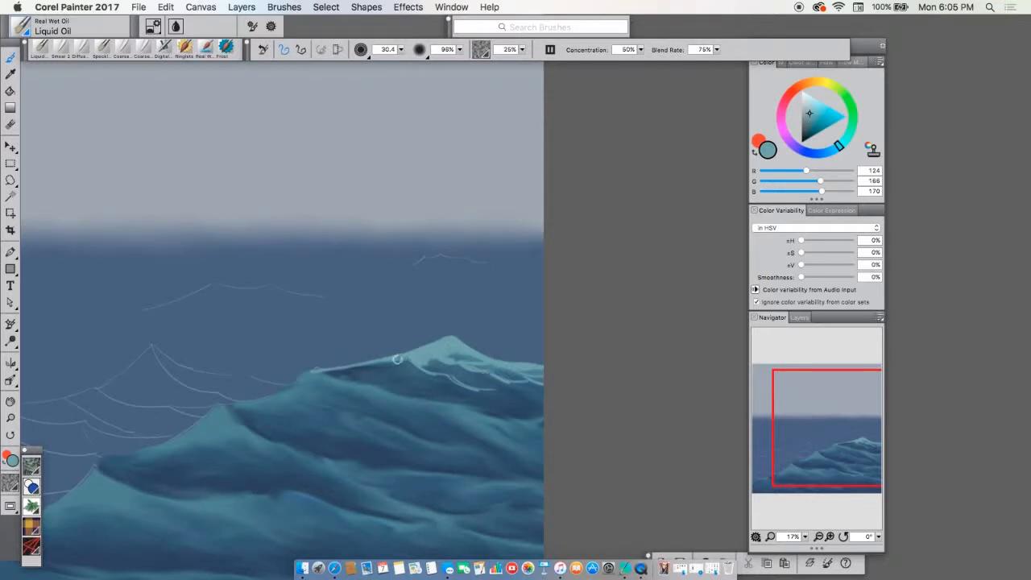
- Paint light teal highlights along the second peak's crest and the ridges descending from it toward the canvas's right edge
mouse_move(399, 359)
left_mouse_down()
mouse_move(311, 367)
mouse_move(536, 432)
left_mouse_up()
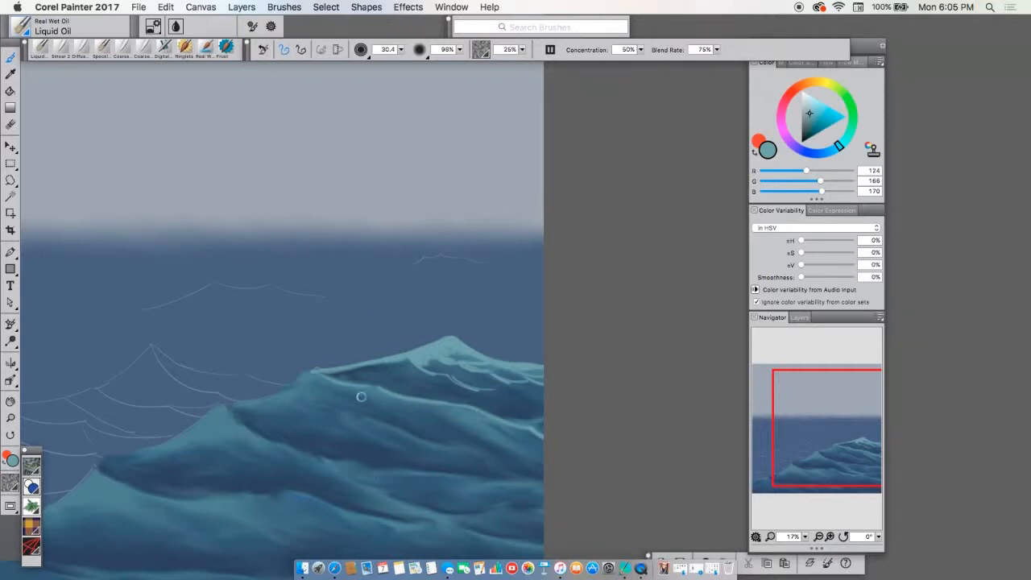
left_click_drag(311, 371, 236, 405)
mouse_move(314, 373)
left_mouse_down()
mouse_move(341, 408)
mouse_move(394, 445)
mouse_move(486, 446)
left_mouse_up()
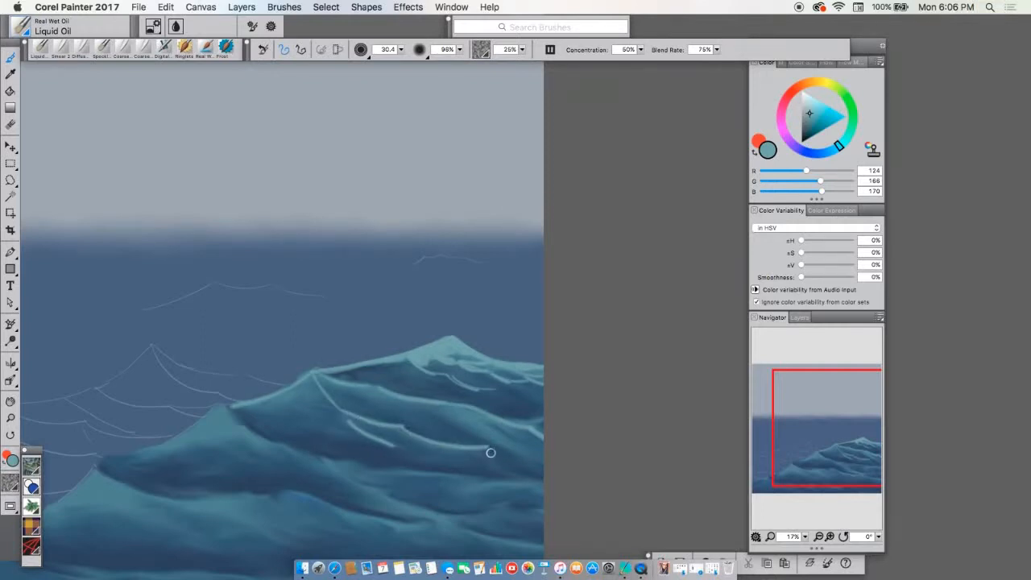
mouse_move(323, 381)
left_mouse_down()
mouse_move(478, 413)
mouse_move(535, 437)
left_mouse_up()
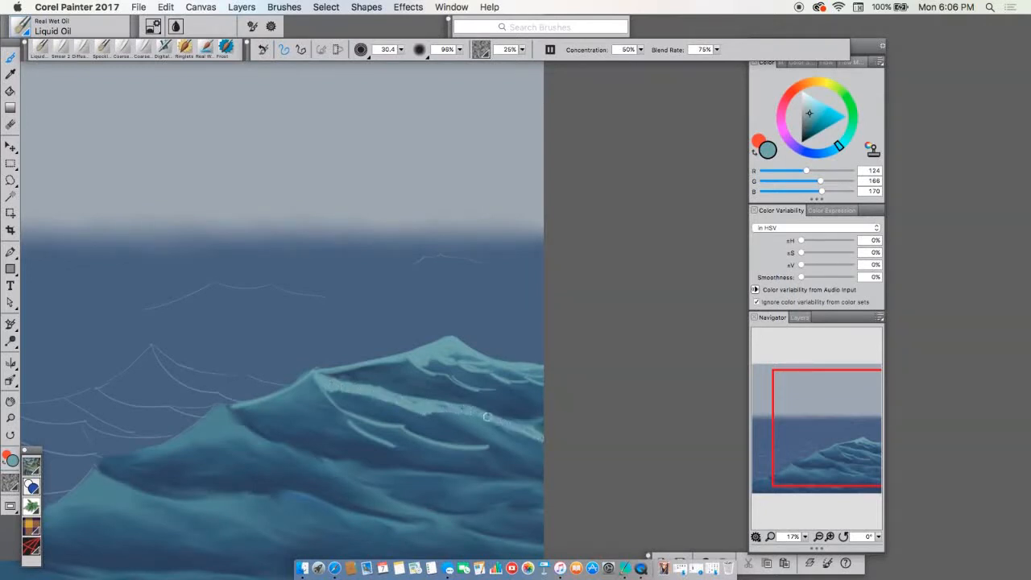
left_click_drag(429, 409, 476, 431)
left_click_drag(424, 408, 511, 442)
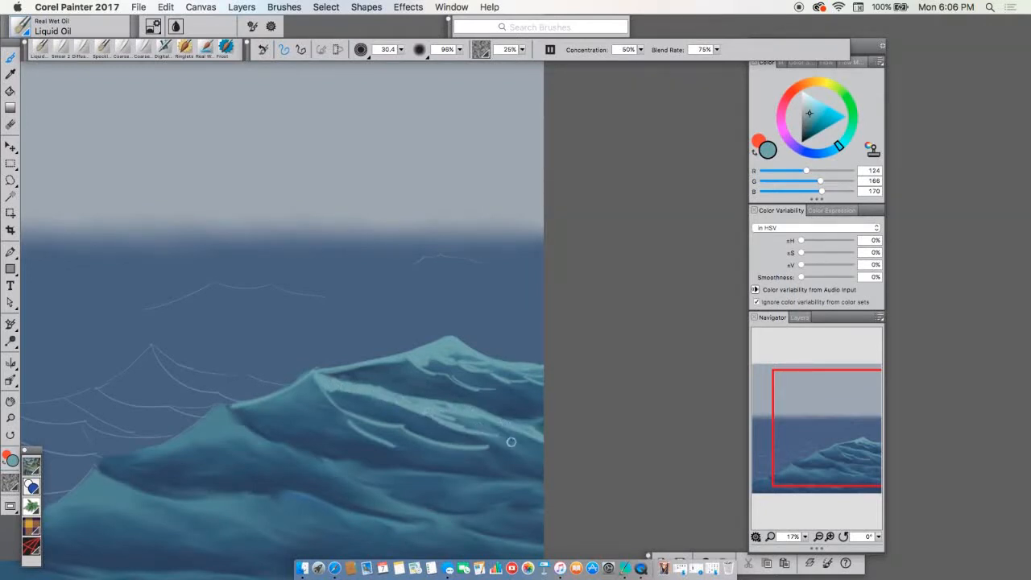
- Highlight the third peak's right slope in light teal and continue it along the forking ridges toward the canvas's right edge
left_click_drag(226, 405, 280, 442)
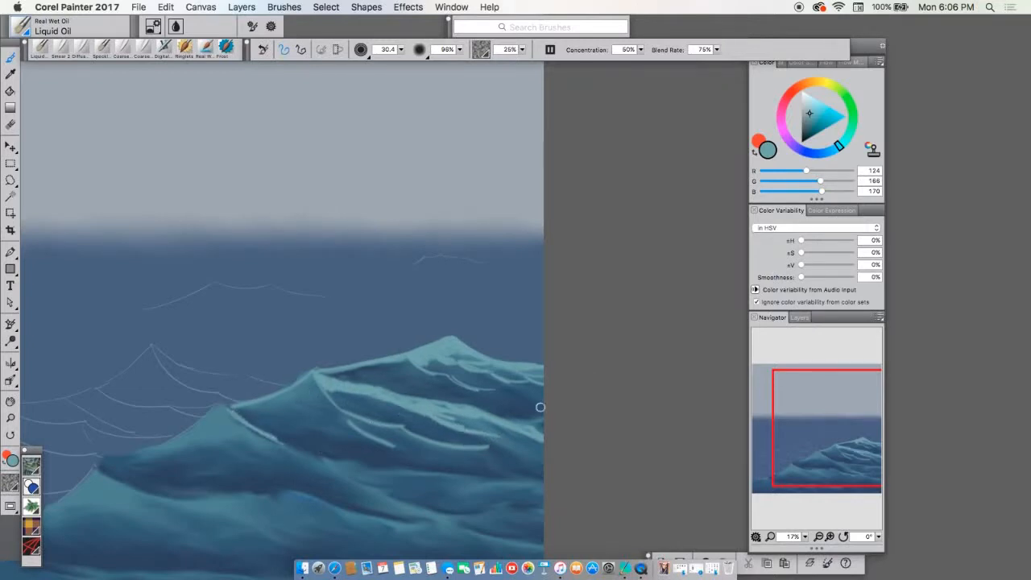
left_click_drag(815, 409, 810, 431)
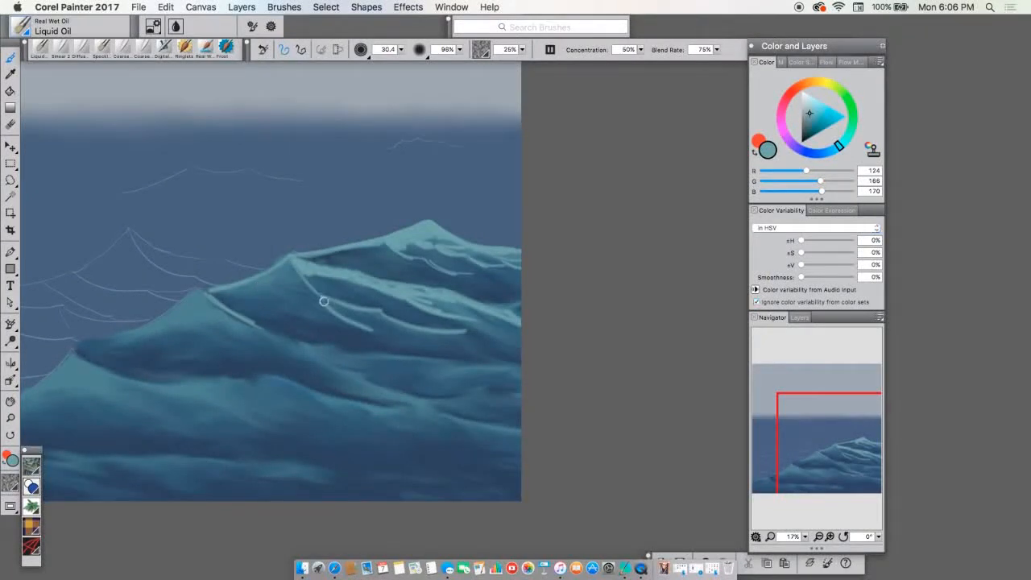
left_click_drag(320, 295, 331, 309)
left_click_drag(306, 346, 529, 368)
left_click_drag(330, 362, 444, 396)
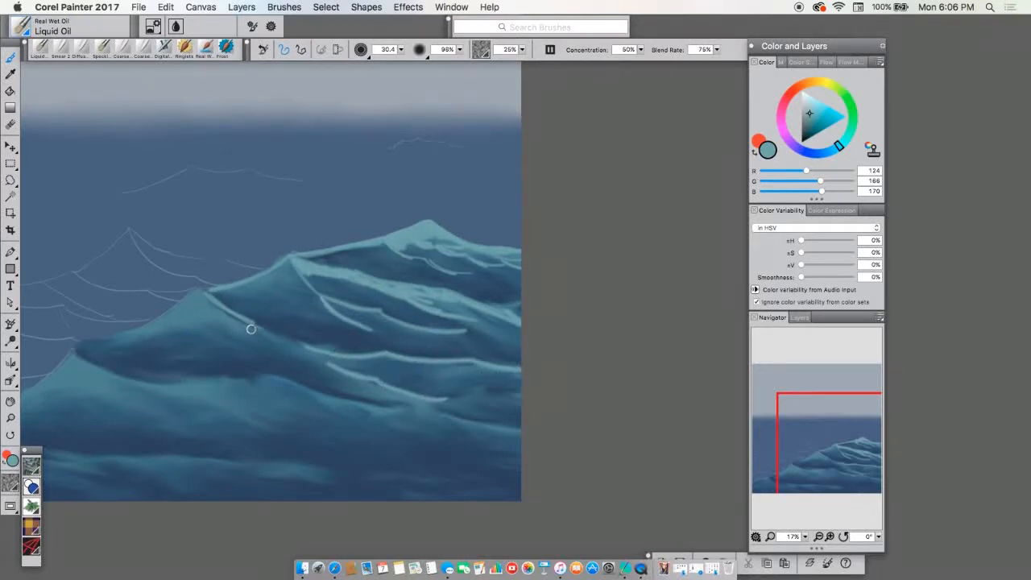
mouse_move(252, 325)
left_mouse_down()
mouse_move(315, 354)
mouse_move(384, 364)
left_mouse_up()
- Fill in the second peak's highlight and add light teal ripple lines near the canvas's lower right edge
mouse_move(286, 267)
left_mouse_down()
mouse_move(277, 272)
mouse_move(288, 262)
mouse_move(298, 290)
left_mouse_up()
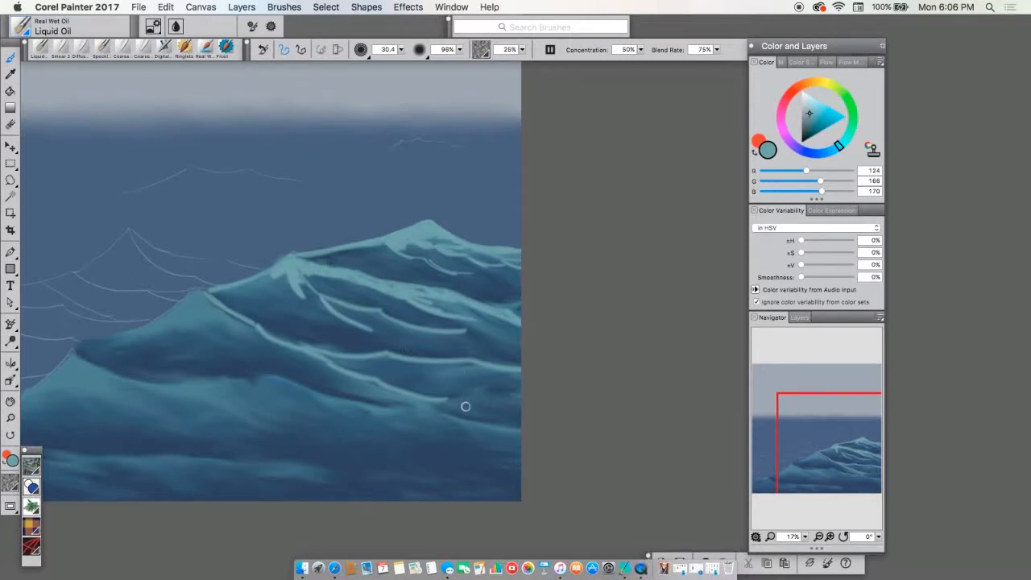
left_click_drag(425, 401, 505, 431)
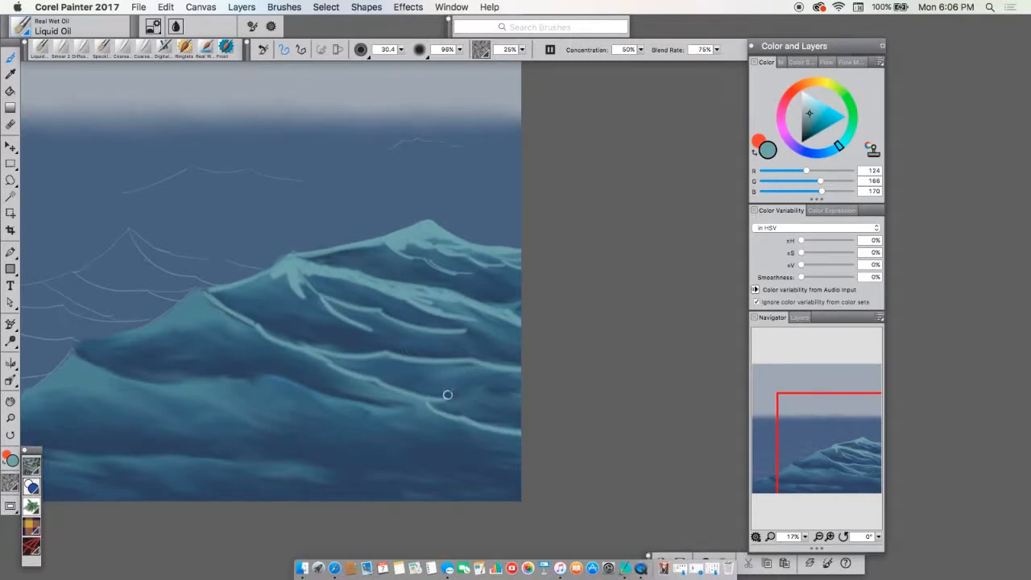
mouse_move(448, 395)
left_mouse_down()
mouse_move(535, 396)
mouse_move(484, 392)
mouse_move(529, 404)
left_mouse_up()
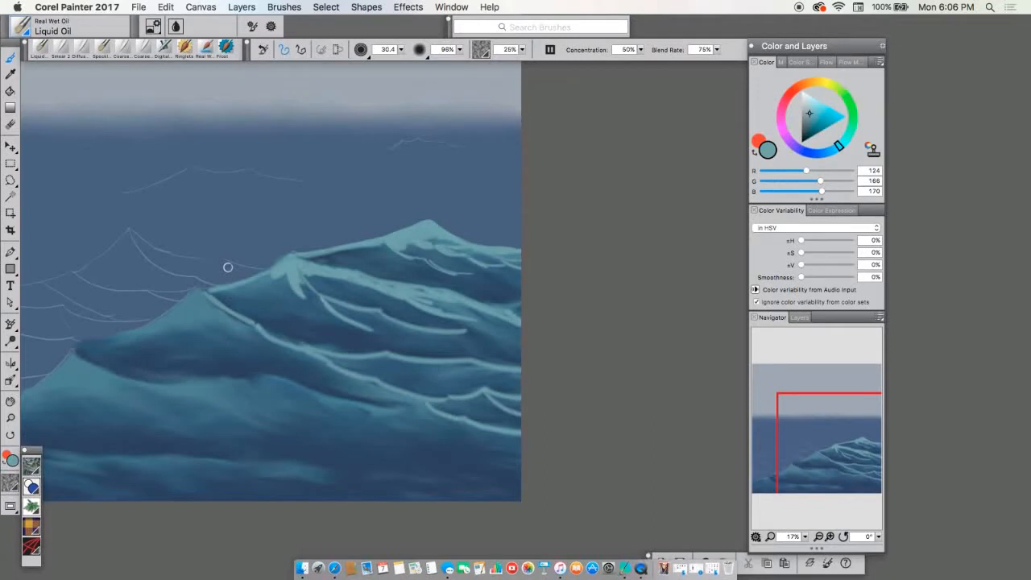
- Paint light teal highlights on the third peak's tip, both of its slopes and the curved ripple lines beneath it
left_click_drag(852, 435, 841, 432)
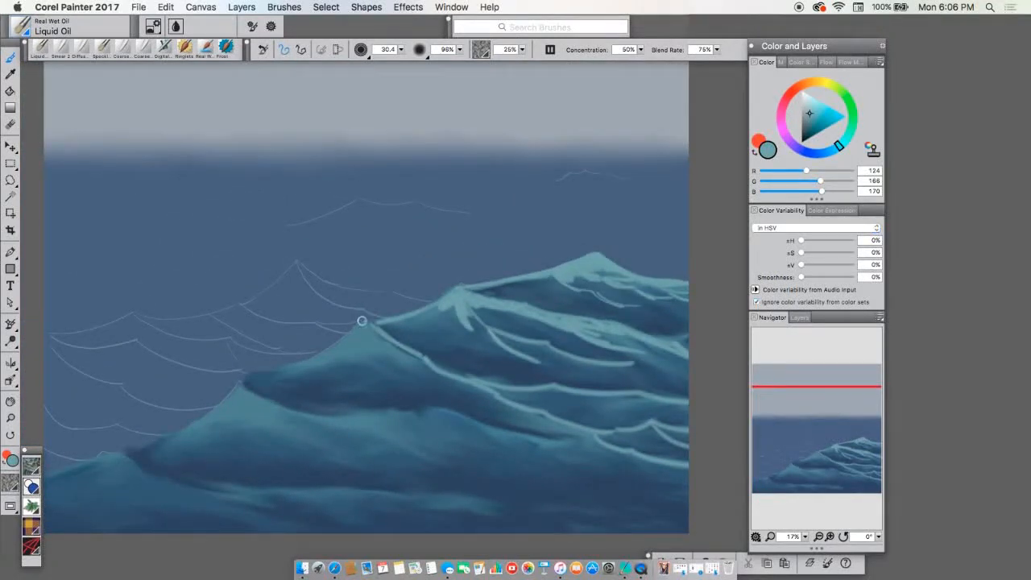
left_click_drag(362, 322, 312, 359)
mouse_move(360, 327)
left_mouse_down()
mouse_move(383, 349)
mouse_move(365, 323)
mouse_move(340, 346)
mouse_move(355, 328)
mouse_move(430, 379)
left_mouse_up()
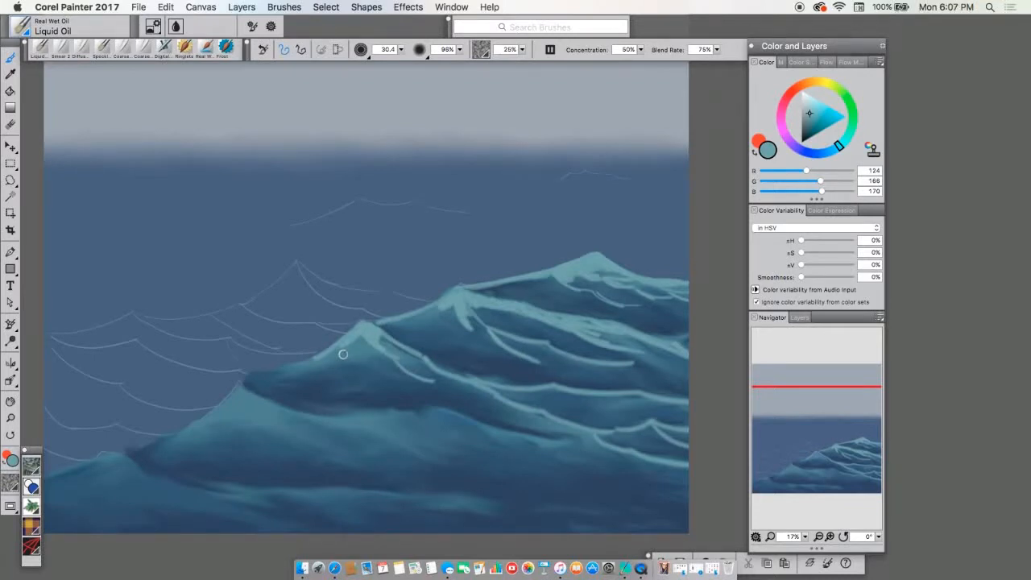
mouse_move(338, 348)
left_mouse_down()
mouse_move(380, 363)
mouse_move(407, 395)
left_mouse_up()
- Outline both slopes of the lower left front peak in light teal and add a small ripple on its right flank
left_click_drag(242, 387, 314, 416)
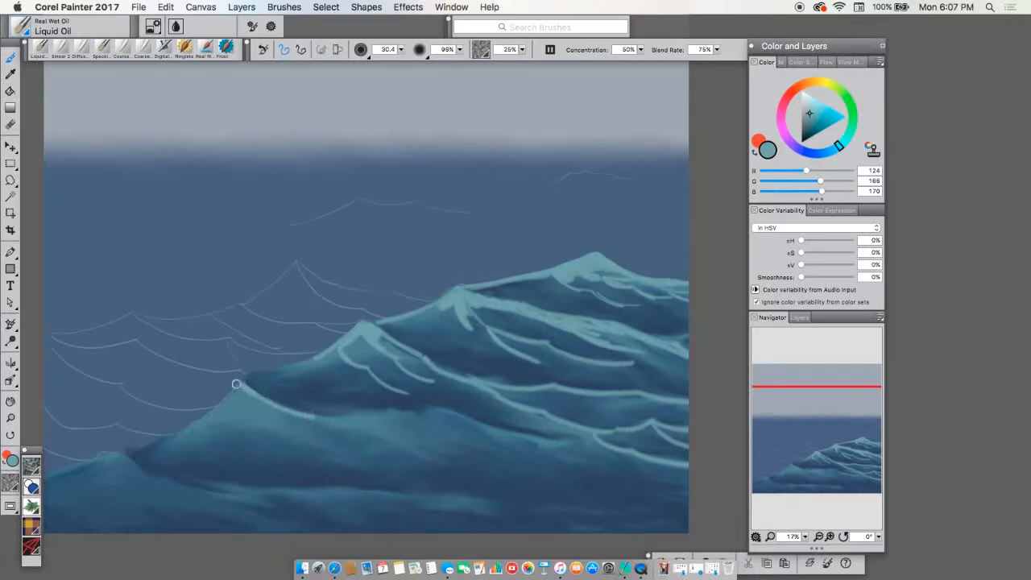
left_click_drag(236, 382, 171, 429)
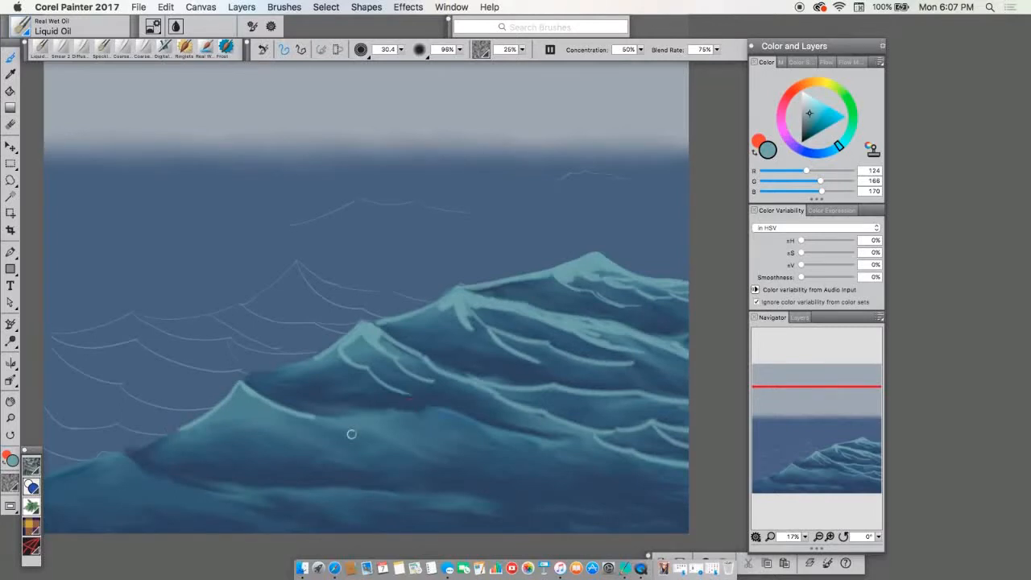
mouse_move(338, 435)
left_mouse_down()
mouse_move(391, 437)
mouse_move(436, 462)
left_mouse_up()
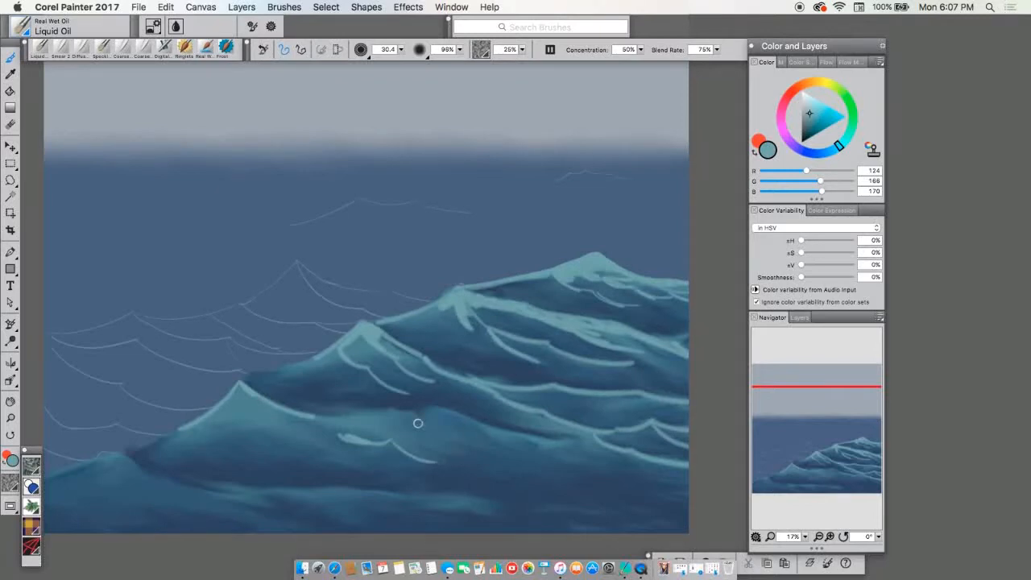
mouse_move(391, 417)
left_mouse_down()
mouse_move(417, 411)
mouse_move(430, 429)
left_mouse_up()
key("super+z")
key("super+z")
key("super+z")
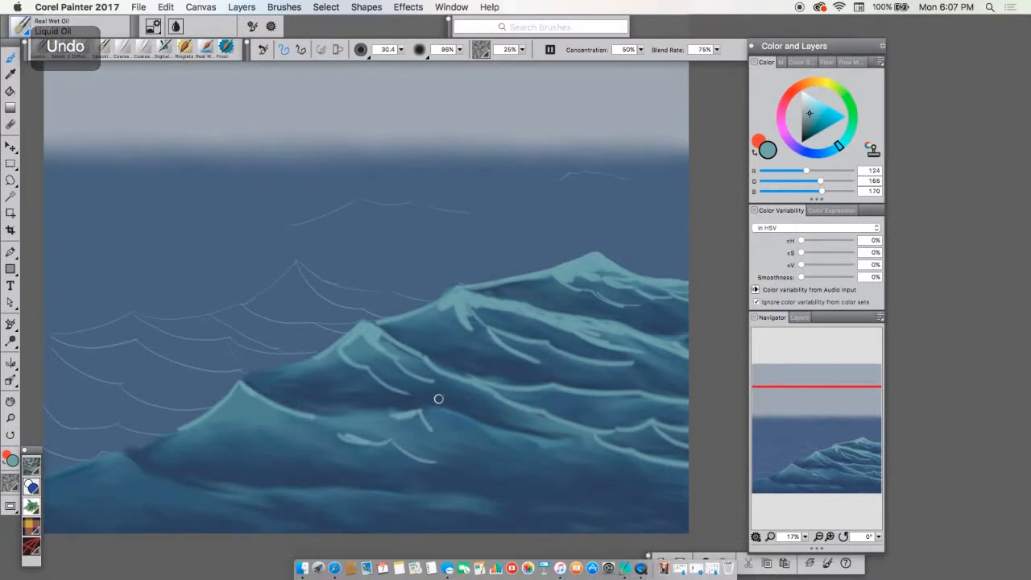
key("super+z")
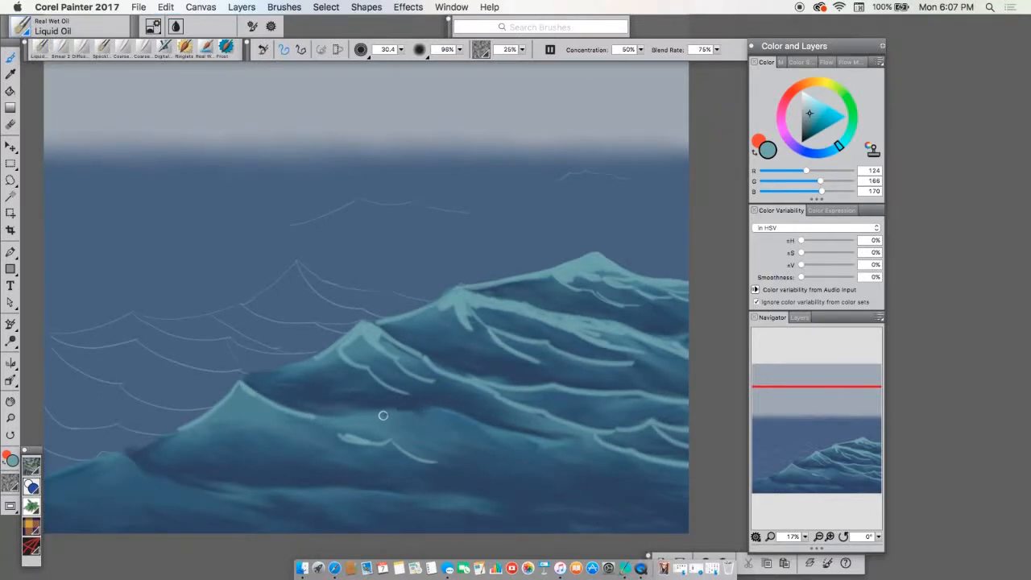
- Paint flowing light teal ridge lines from the lower middle of the front waves down toward the canvas's lower right corner
mouse_move(382, 415)
left_mouse_down()
mouse_move(425, 406)
mouse_move(474, 418)
mouse_move(524, 444)
left_mouse_up()
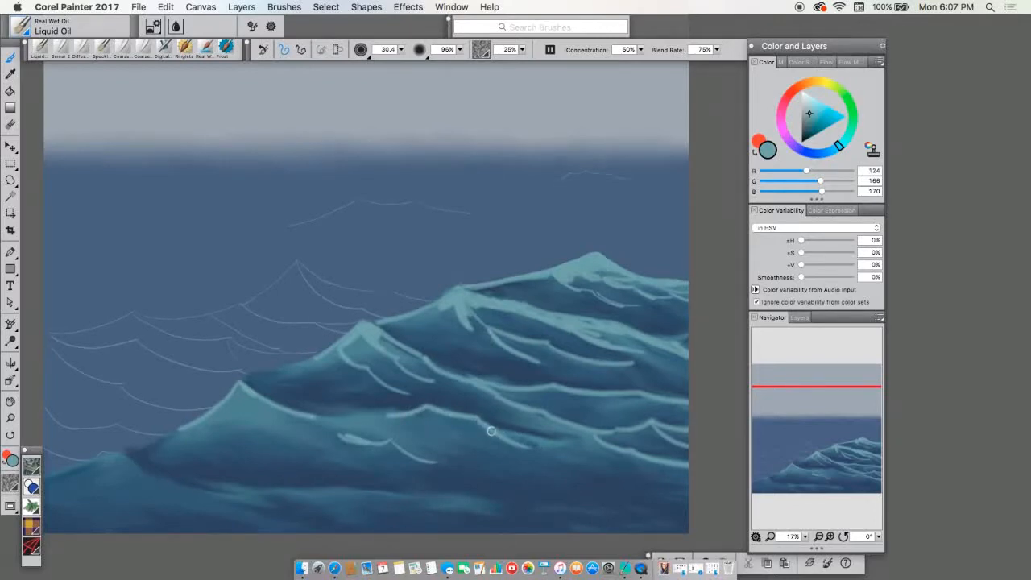
left_click_drag(498, 431, 570, 439)
left_click_drag(527, 448, 585, 472)
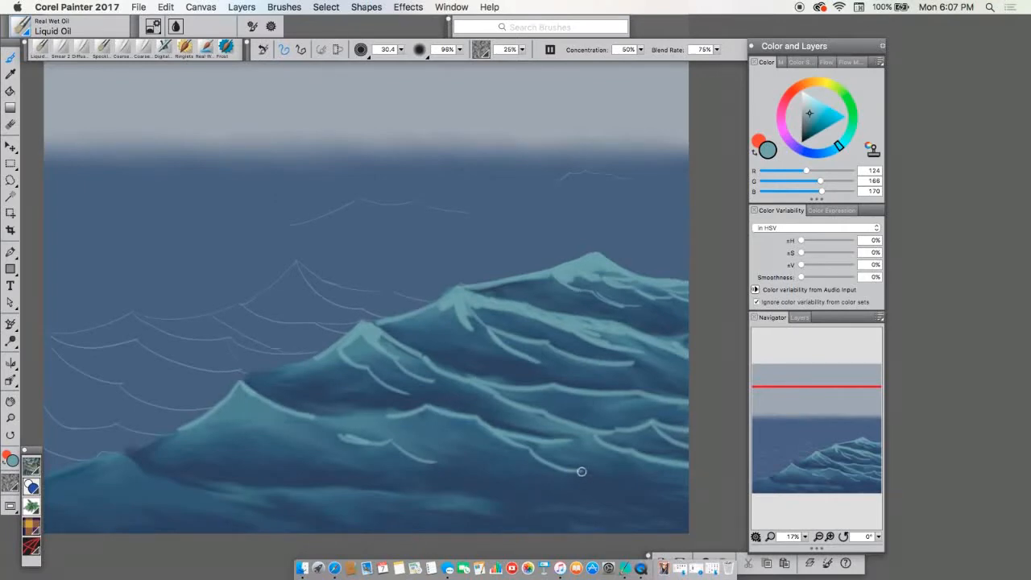
left_click_drag(581, 471, 676, 503)
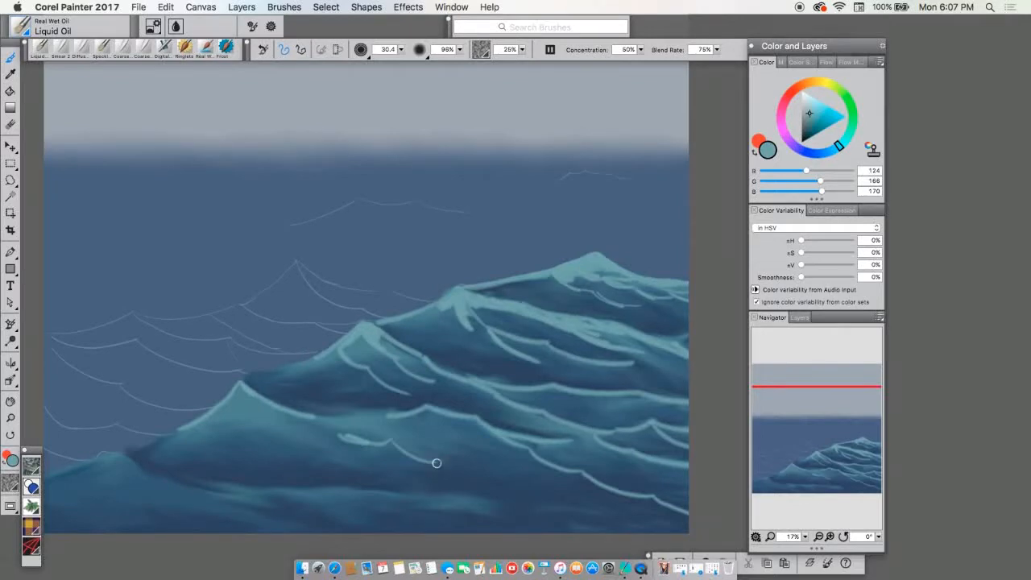
mouse_move(438, 462)
left_mouse_down()
mouse_move(566, 508)
mouse_move(600, 507)
left_mouse_up()
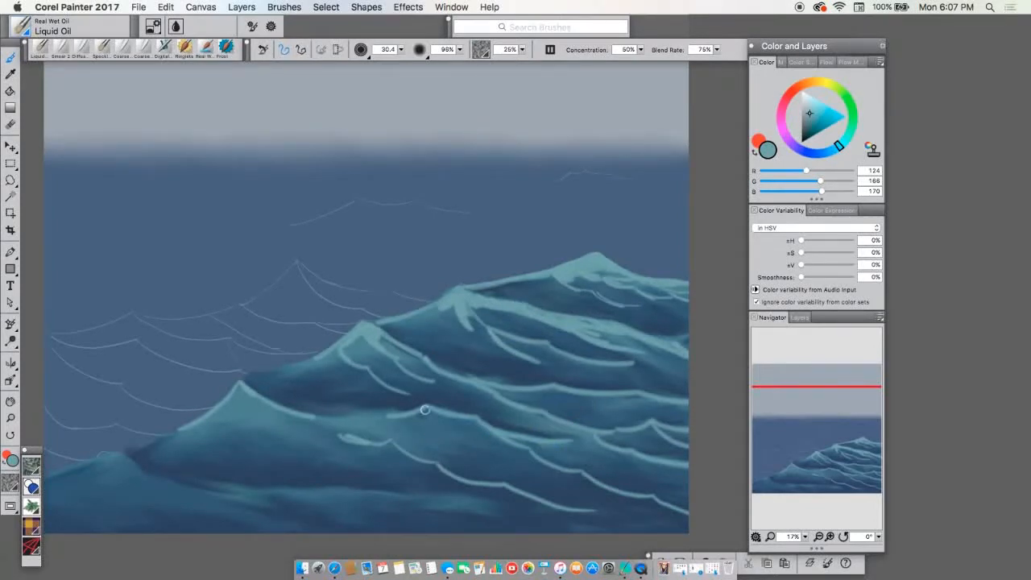
mouse_move(424, 410)
left_mouse_down()
mouse_move(471, 449)
mouse_move(551, 485)
left_mouse_up()
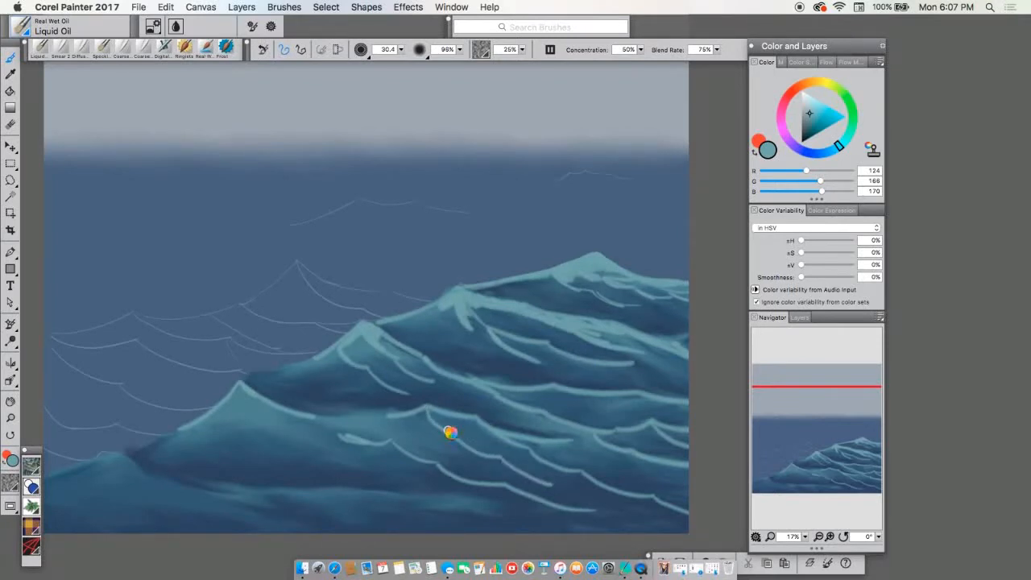
- Add more light teal ripple lines between the front waves' lower ridges, toward the canvas's right edge and lower right corner
left_click_drag(449, 430, 514, 442)
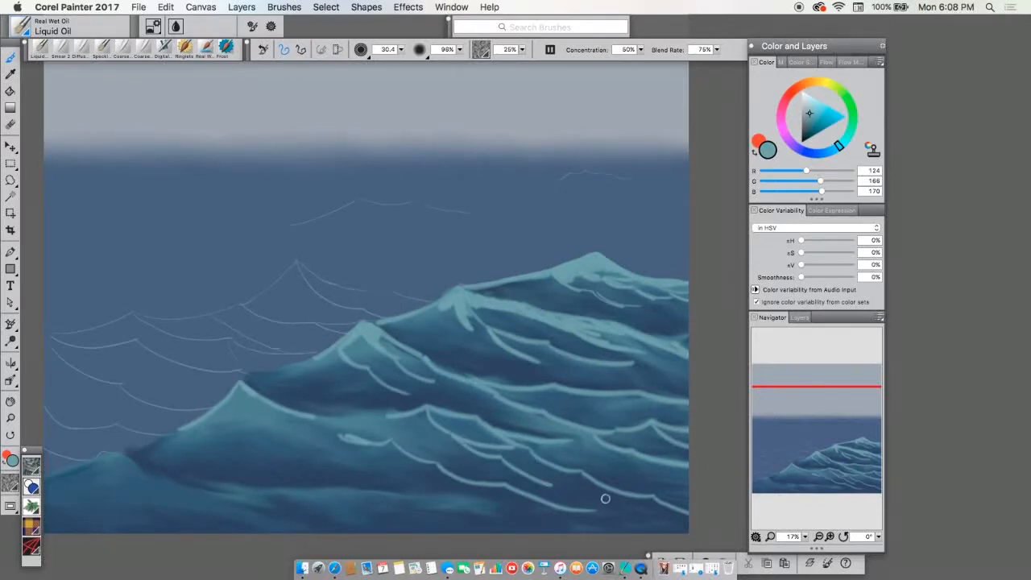
left_click_drag(606, 499, 550, 483)
left_click_drag(603, 497, 706, 526)
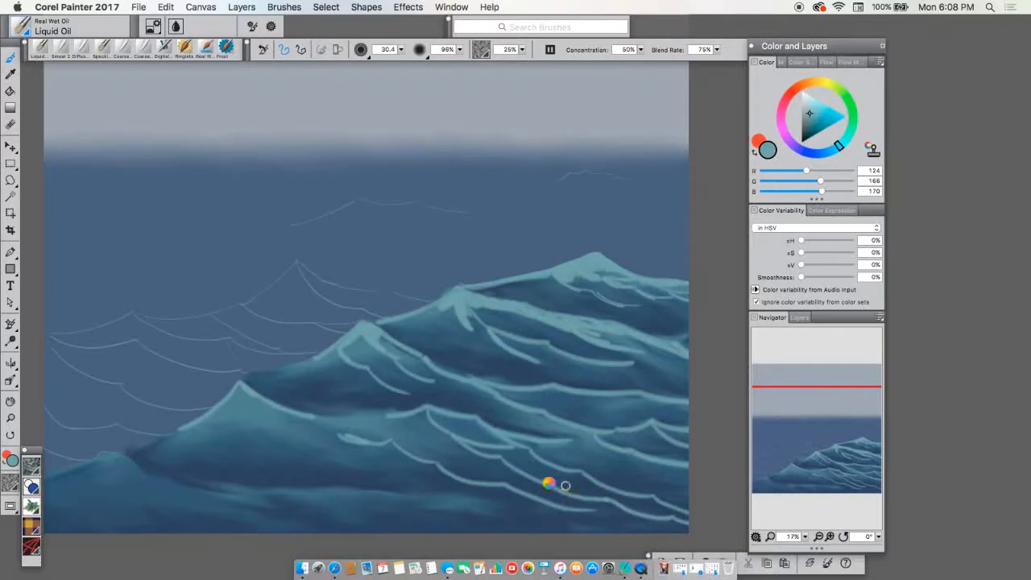
left_click_drag(550, 483, 604, 480)
left_click_drag(556, 390, 612, 415)
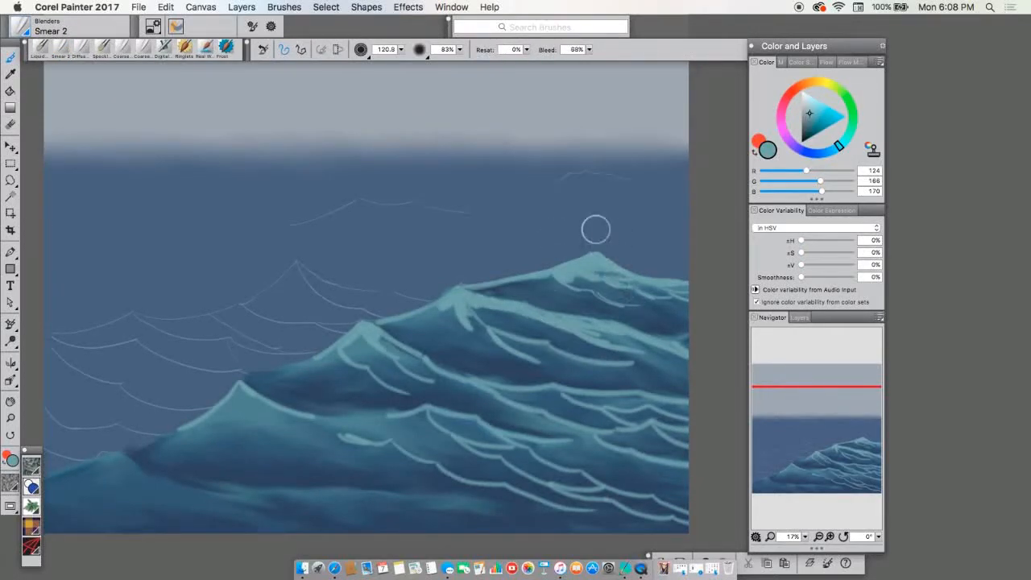
- Set the Smear 2 blender's size to 66 and smear the highlights of the highest and second front peaks into their slopes
left_click(400, 50)
mouse_move(427, 59)
left_mouse_down()
mouse_move(404, 59)
mouse_move(416, 58)
left_mouse_up()
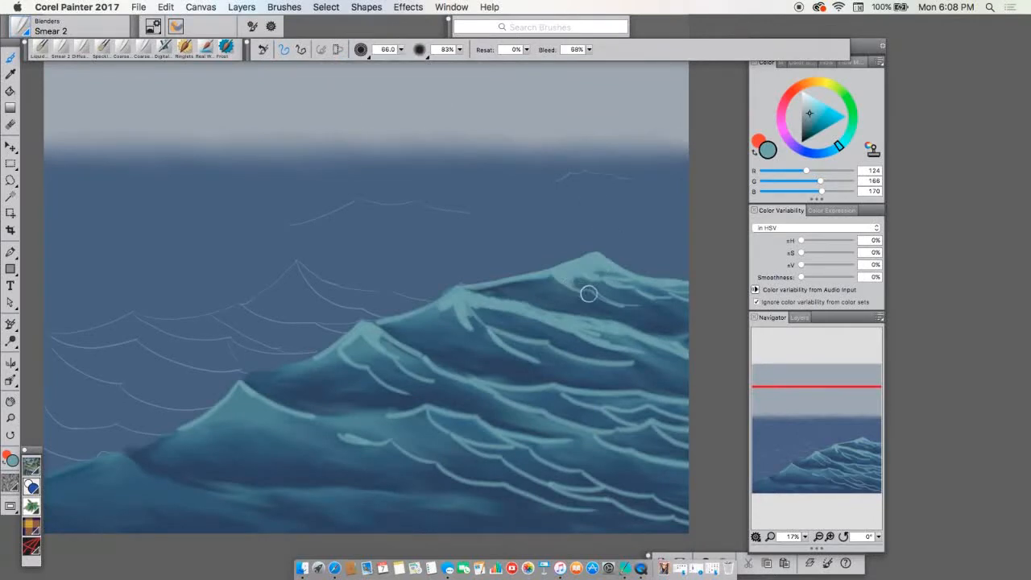
left_click_drag(608, 301, 665, 311)
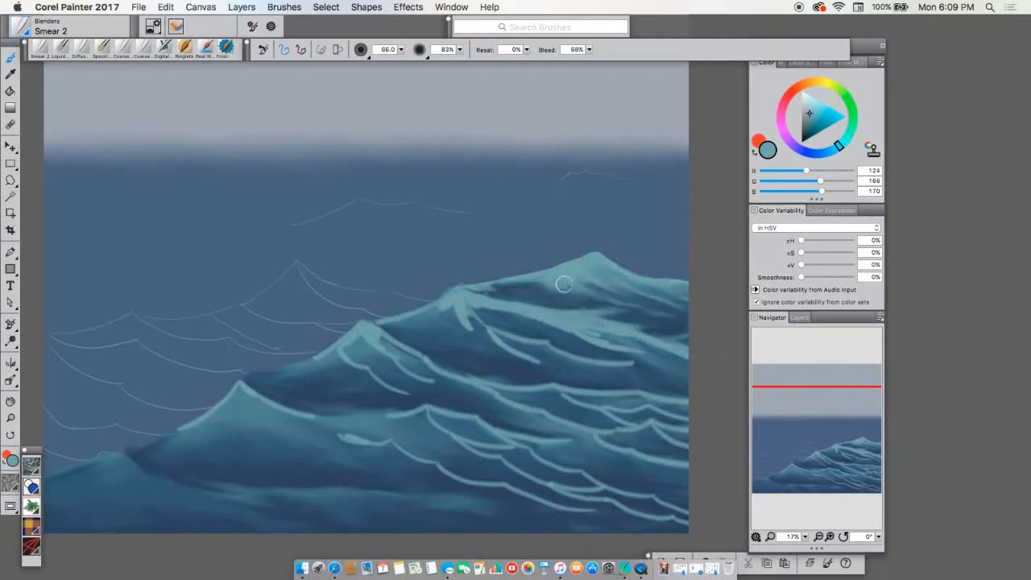
left_click_drag(458, 306, 478, 343)
mouse_move(457, 304)
left_mouse_down()
mouse_move(499, 323)
mouse_move(481, 302)
mouse_move(592, 331)
mouse_move(471, 303)
mouse_move(489, 321)
mouse_move(469, 307)
mouse_move(470, 321)
mouse_move(497, 328)
mouse_move(498, 315)
mouse_move(484, 311)
mouse_move(508, 342)
mouse_move(480, 352)
mouse_move(469, 329)
mouse_move(493, 345)
mouse_move(456, 310)
mouse_move(471, 347)
mouse_move(514, 373)
mouse_move(507, 328)
mouse_move(480, 304)
mouse_move(548, 322)
mouse_move(495, 327)
mouse_move(556, 343)
mouse_move(523, 350)
mouse_move(510, 341)
mouse_move(523, 358)
mouse_move(507, 355)
mouse_move(550, 361)
mouse_move(511, 356)
mouse_move(469, 332)
mouse_move(557, 334)
mouse_move(485, 301)
mouse_move(588, 331)
mouse_move(522, 323)
mouse_move(593, 339)
mouse_move(518, 335)
mouse_move(632, 363)
mouse_move(542, 347)
mouse_move(680, 378)
mouse_move(563, 334)
mouse_move(697, 376)
mouse_move(623, 345)
mouse_move(670, 365)
mouse_move(536, 327)
left_mouse_up()
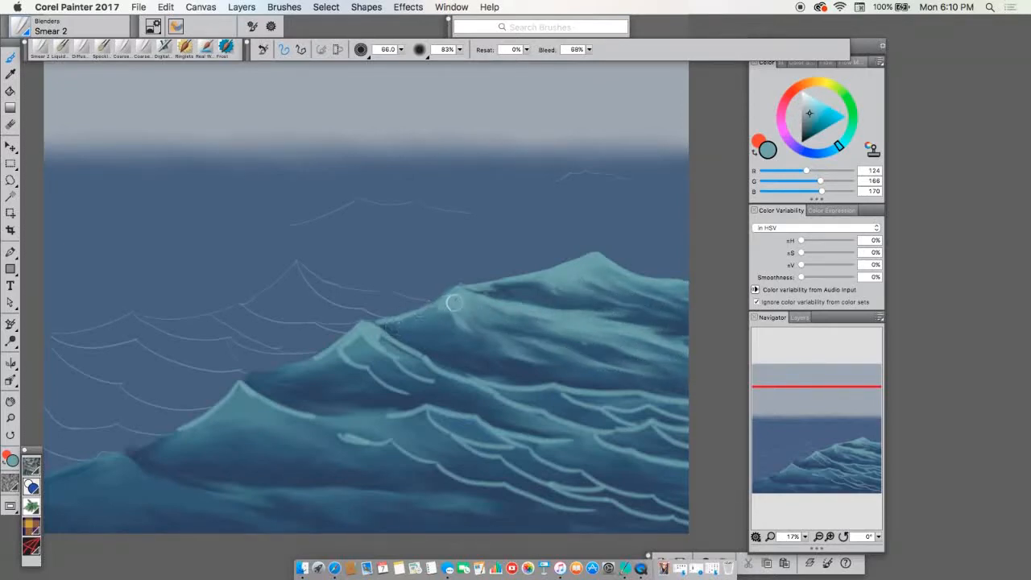
mouse_move(453, 302)
left_mouse_down()
mouse_move(411, 321)
mouse_move(444, 305)
mouse_move(478, 345)
mouse_move(459, 316)
mouse_move(529, 361)
mouse_move(464, 323)
mouse_move(406, 326)
mouse_move(468, 325)
mouse_move(448, 329)
mouse_move(454, 315)
mouse_move(460, 323)
mouse_move(397, 324)
mouse_move(469, 323)
mouse_move(391, 328)
mouse_move(464, 347)
mouse_move(449, 343)
mouse_move(462, 334)
mouse_move(435, 319)
mouse_move(491, 328)
mouse_move(391, 323)
mouse_move(553, 354)
mouse_move(465, 325)
mouse_move(560, 364)
mouse_move(512, 352)
mouse_move(653, 368)
left_mouse_up()
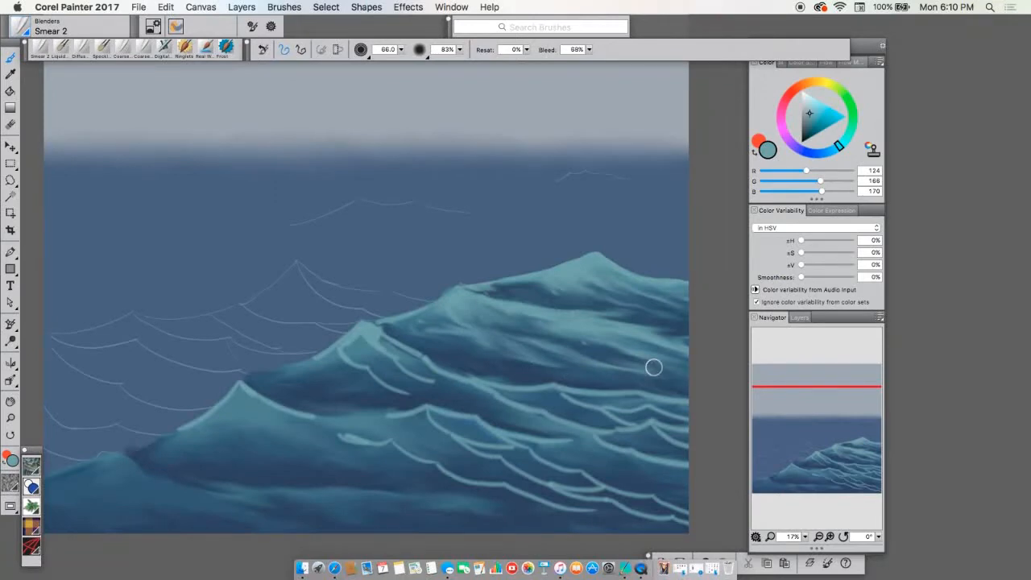
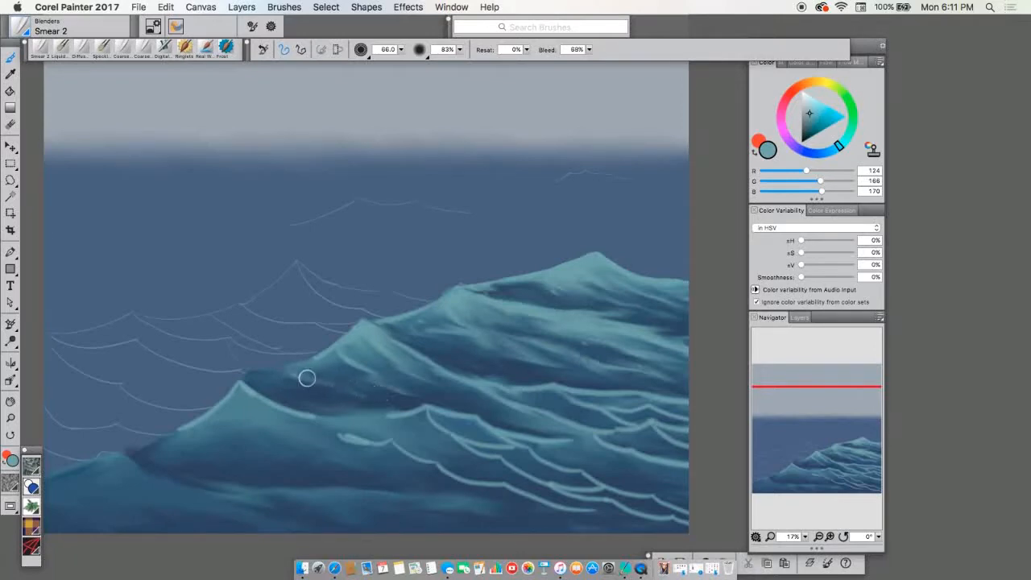
- Blend the third peak's highlights and the ridge lines running from its right slope to the canvas's right edge
mouse_move(307, 377)
left_mouse_down()
mouse_move(375, 373)
mouse_move(338, 356)
mouse_move(364, 343)
left_mouse_up()
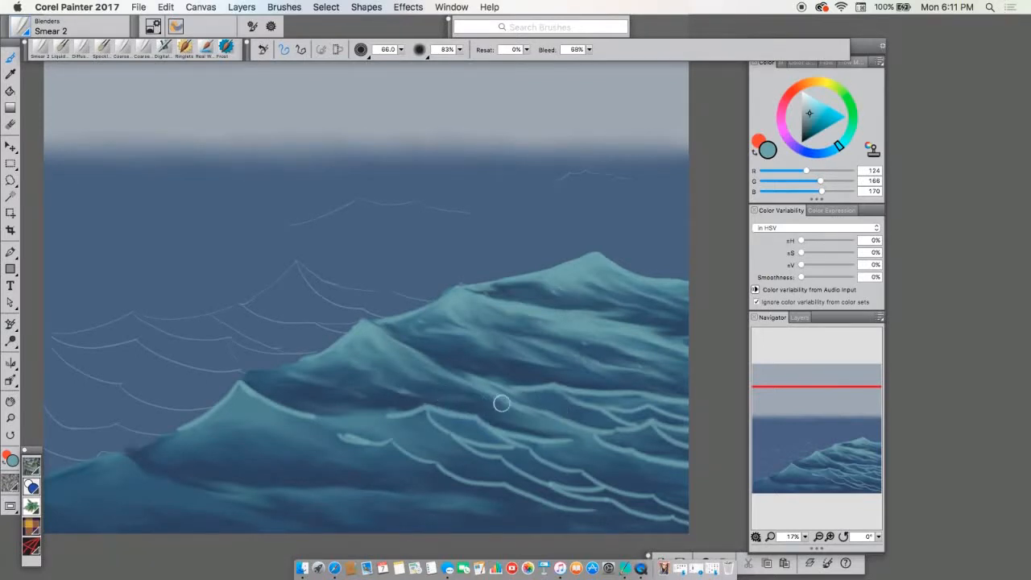
mouse_move(475, 400)
left_mouse_down()
mouse_move(507, 411)
mouse_move(455, 399)
mouse_move(533, 411)
mouse_move(434, 386)
mouse_move(584, 425)
mouse_move(535, 420)
mouse_move(539, 398)
mouse_move(443, 366)
mouse_move(505, 390)
left_mouse_up()
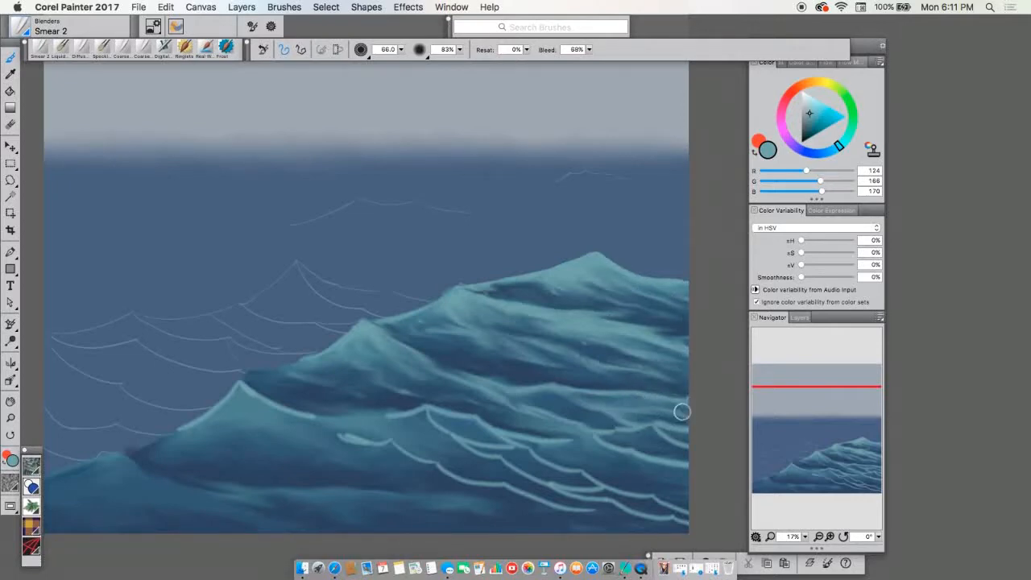
mouse_move(605, 383)
left_mouse_down()
mouse_move(559, 367)
mouse_move(679, 412)
mouse_move(574, 391)
mouse_move(523, 358)
mouse_move(559, 385)
mouse_move(504, 368)
mouse_move(575, 386)
mouse_move(475, 353)
mouse_move(562, 392)
mouse_move(438, 344)
mouse_move(537, 394)
mouse_move(446, 358)
mouse_move(504, 380)
mouse_move(468, 371)
mouse_move(563, 392)
mouse_move(512, 383)
mouse_move(603, 441)
mouse_move(544, 439)
mouse_move(602, 445)
left_mouse_up()
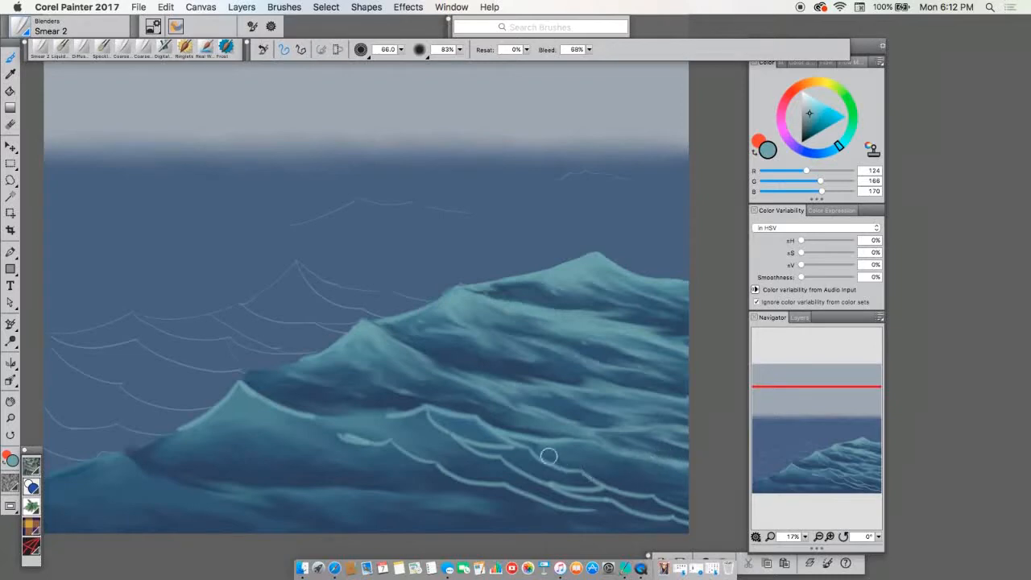
- Smear the light teal ridge lines from the lower middle of the front waves down to the lower right corner
mouse_move(478, 417)
left_mouse_down()
mouse_move(502, 434)
mouse_move(427, 422)
mouse_move(466, 441)
mouse_move(447, 439)
mouse_move(443, 429)
mouse_move(457, 427)
mouse_move(612, 473)
mouse_move(559, 465)
left_mouse_up()
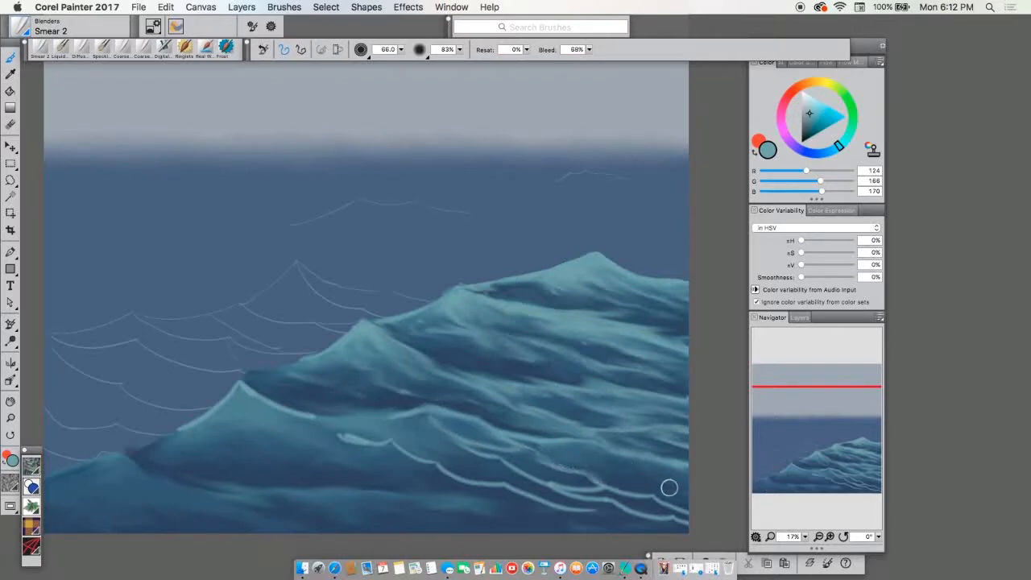
mouse_move(622, 481)
left_mouse_down()
mouse_move(506, 438)
mouse_move(596, 455)
mouse_move(513, 436)
left_mouse_up()
mouse_move(602, 464)
left_mouse_down()
mouse_move(640, 472)
mouse_move(609, 459)
mouse_move(671, 478)
left_mouse_up()
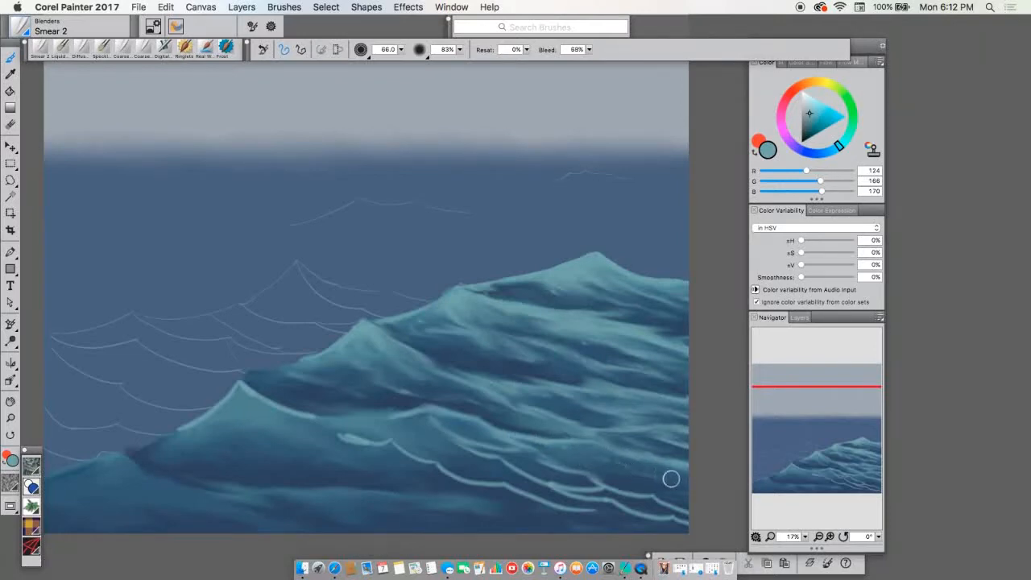
mouse_move(572, 455)
left_mouse_down()
mouse_move(620, 494)
mouse_move(595, 484)
mouse_move(670, 486)
mouse_move(544, 461)
mouse_move(652, 478)
mouse_move(641, 487)
mouse_move(586, 461)
mouse_move(624, 470)
left_mouse_up()
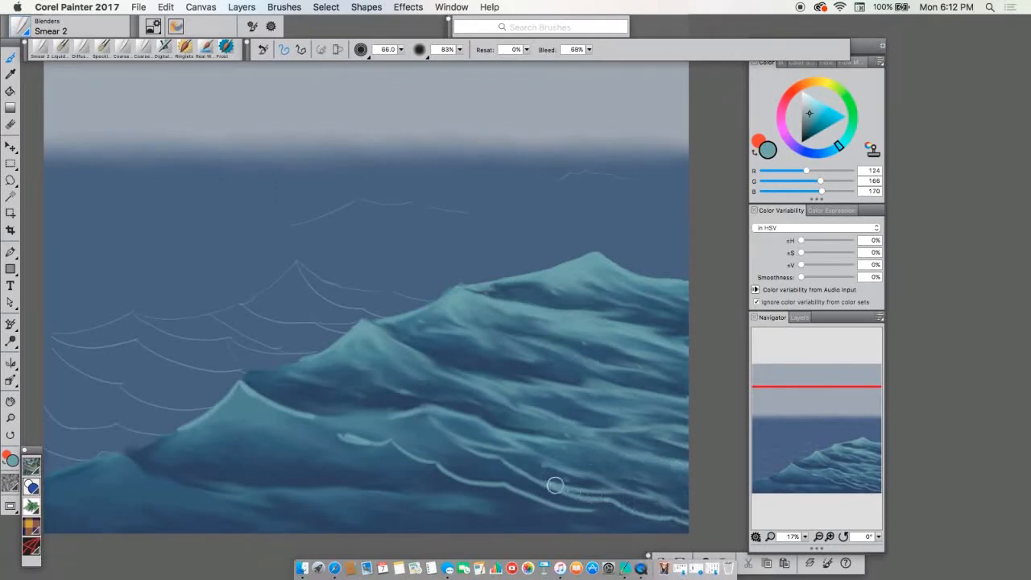
left_click_drag(555, 485, 704, 523)
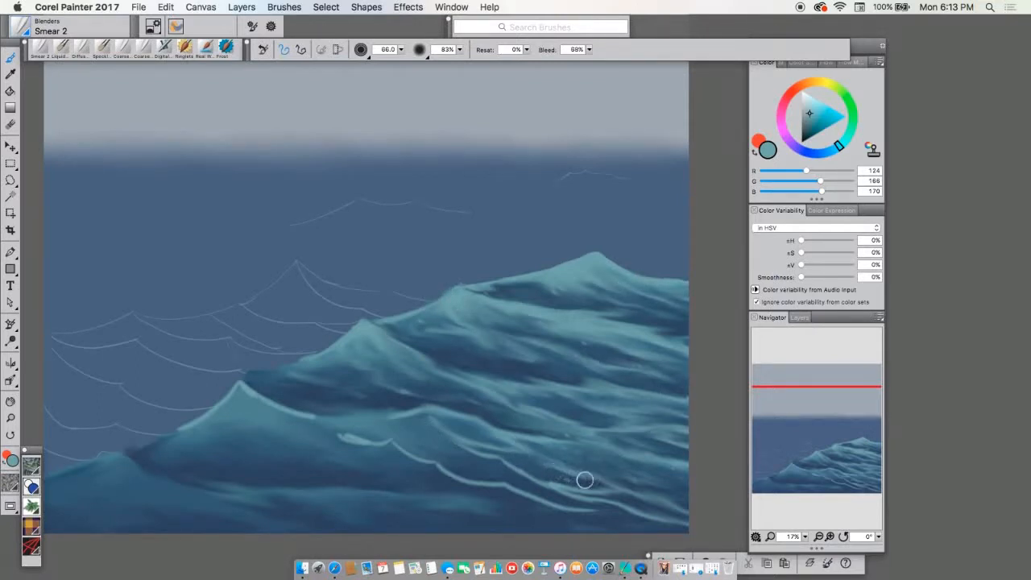
mouse_move(582, 481)
left_mouse_down()
mouse_move(453, 441)
mouse_move(548, 481)
mouse_move(588, 485)
mouse_move(502, 452)
mouse_move(626, 484)
mouse_move(560, 467)
mouse_move(630, 495)
mouse_move(513, 468)
mouse_move(610, 485)
mouse_move(429, 426)
mouse_move(553, 492)
mouse_move(605, 496)
mouse_move(509, 458)
mouse_move(646, 504)
left_mouse_up()
mouse_move(535, 403)
left_mouse_down()
mouse_move(501, 449)
mouse_move(577, 474)
mouse_move(385, 409)
mouse_move(538, 460)
left_mouse_up()
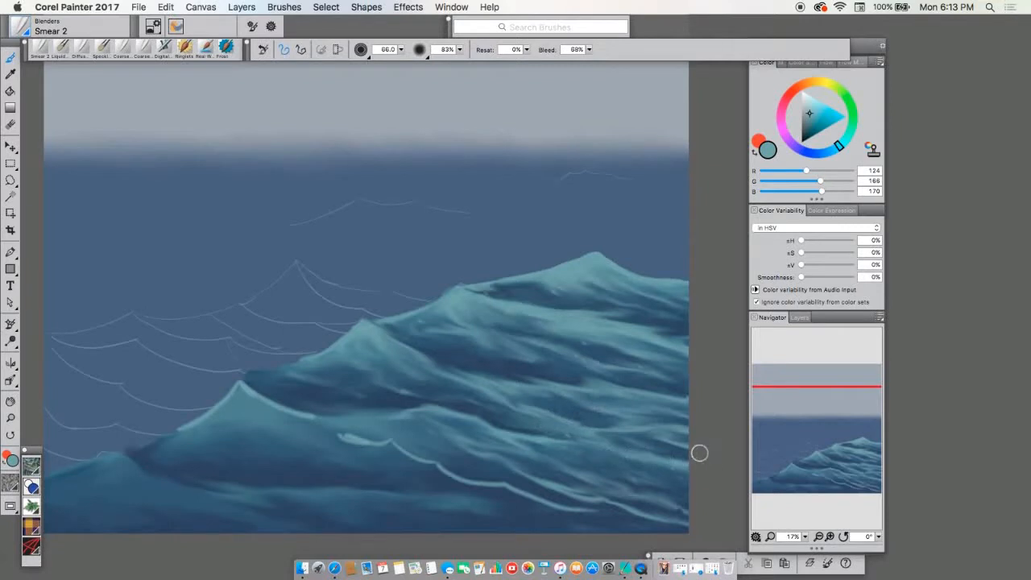
- Blend the lowest ridge line, the small ripple beside it and the lower left front peak's right slope into the water
mouse_move(628, 516)
left_mouse_down()
mouse_move(603, 498)
mouse_move(708, 516)
mouse_move(617, 499)
mouse_move(678, 528)
mouse_move(473, 482)
left_mouse_up()
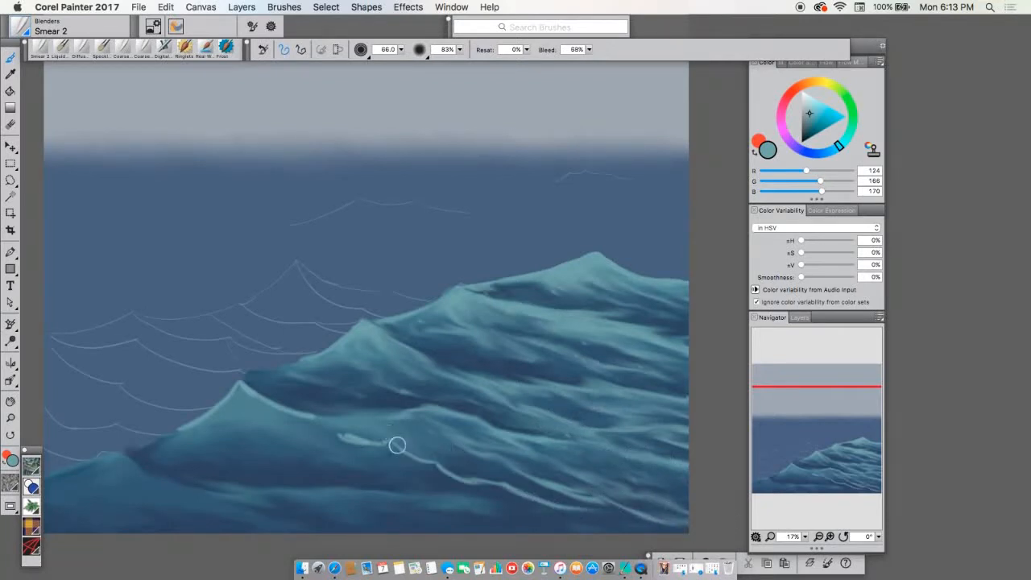
mouse_move(397, 445)
left_mouse_down()
mouse_move(469, 456)
mouse_move(383, 431)
mouse_move(488, 465)
mouse_move(414, 429)
mouse_move(382, 439)
mouse_move(454, 471)
mouse_move(497, 474)
mouse_move(518, 492)
mouse_move(483, 483)
mouse_move(617, 511)
mouse_move(548, 496)
mouse_move(611, 504)
mouse_move(607, 494)
mouse_move(648, 518)
mouse_move(682, 523)
mouse_move(688, 512)
mouse_move(591, 529)
mouse_move(583, 496)
mouse_move(679, 521)
mouse_move(585, 520)
mouse_move(624, 505)
mouse_move(651, 513)
mouse_move(481, 493)
mouse_move(623, 509)
mouse_move(459, 459)
mouse_move(652, 519)
mouse_move(466, 486)
mouse_move(563, 485)
mouse_move(440, 464)
mouse_move(480, 483)
mouse_move(613, 504)
mouse_move(477, 472)
mouse_move(618, 499)
mouse_move(570, 505)
mouse_move(704, 532)
left_mouse_up()
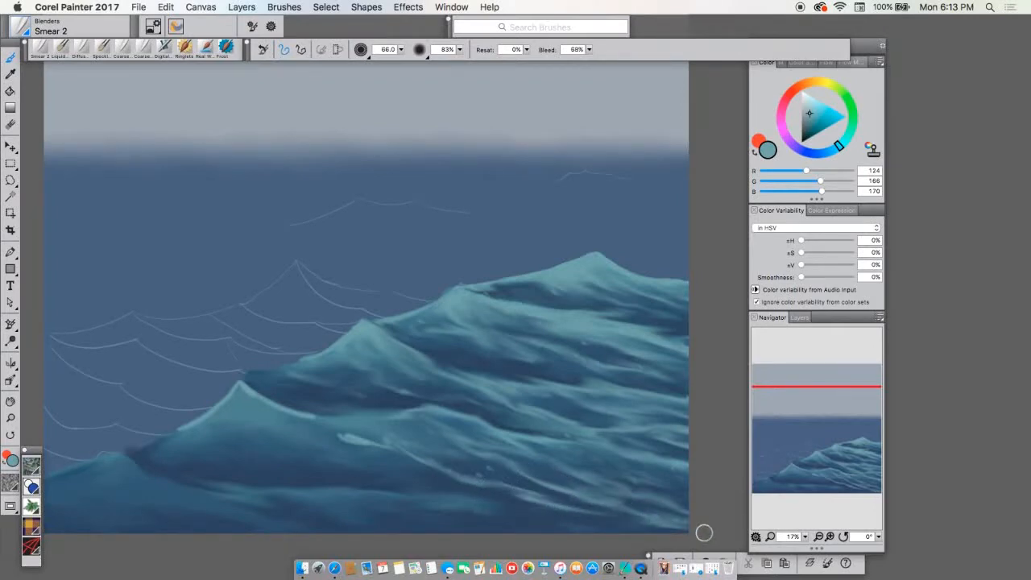
mouse_move(374, 441)
left_mouse_down()
mouse_move(329, 439)
mouse_move(412, 442)
mouse_move(389, 447)
mouse_move(463, 475)
left_mouse_up()
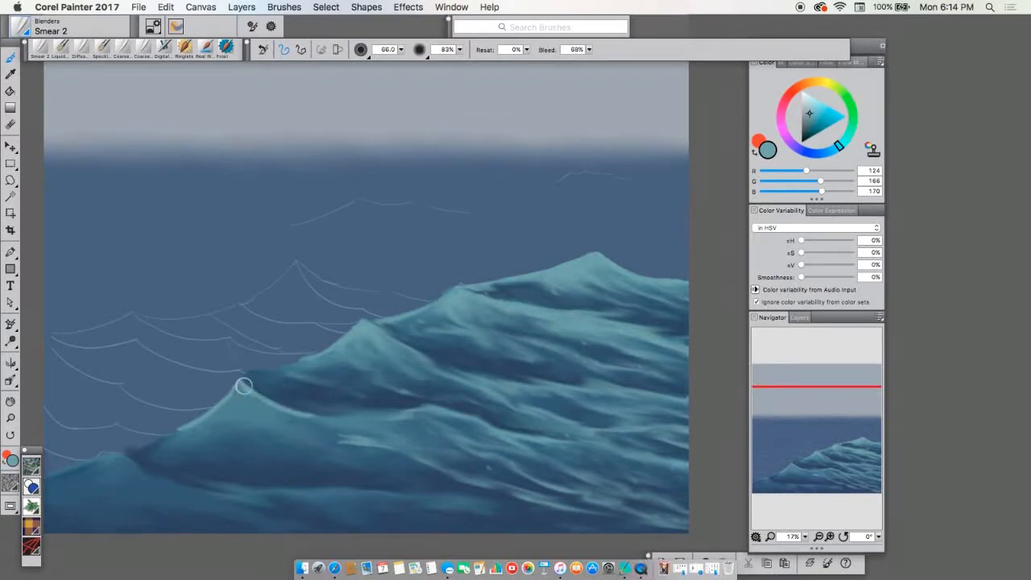
mouse_move(249, 386)
left_mouse_down()
mouse_move(374, 432)
mouse_move(363, 414)
mouse_move(318, 419)
mouse_move(419, 444)
mouse_move(308, 413)
mouse_move(438, 452)
mouse_move(379, 441)
mouse_move(422, 429)
left_mouse_up()
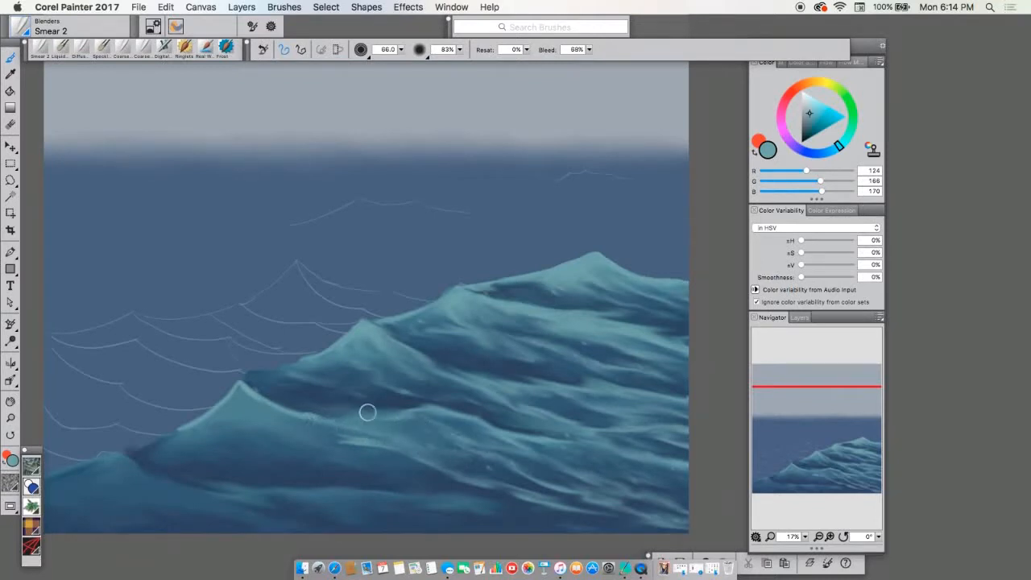
left_click_drag(331, 417, 278, 407)
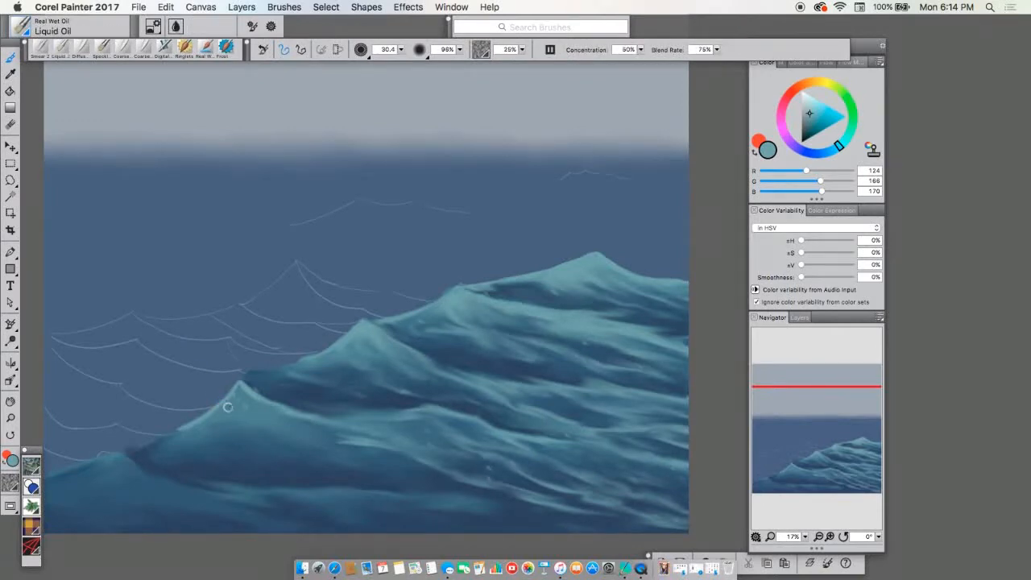
- Paint light teal ripple lines down the face of the lower left front peak with the Liquid Oil brush
mouse_move(225, 405)
left_mouse_down()
mouse_move(259, 433)
mouse_move(331, 463)
left_mouse_up()
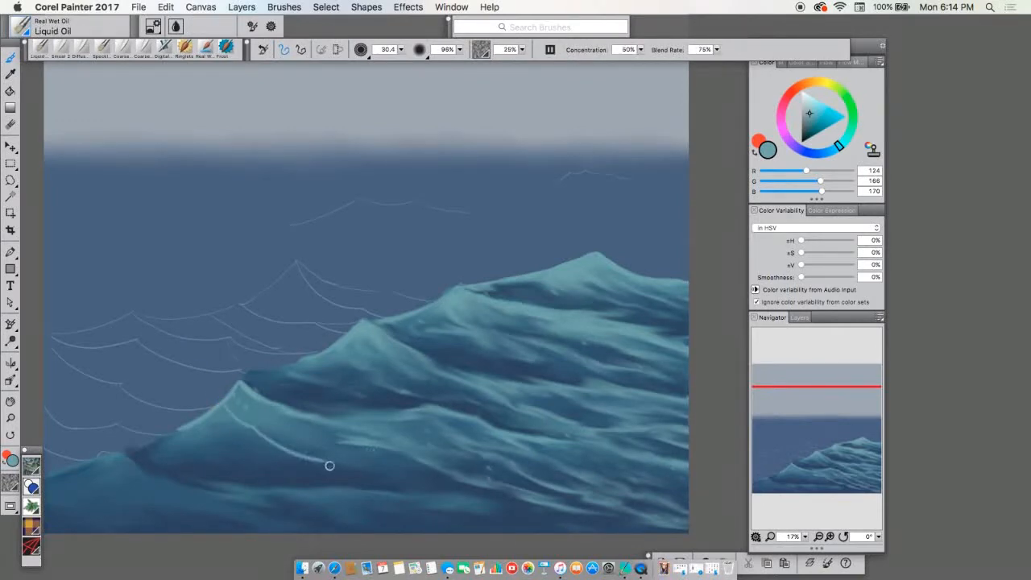
mouse_move(233, 394)
left_mouse_down()
mouse_move(259, 416)
mouse_move(331, 442)
left_mouse_up()
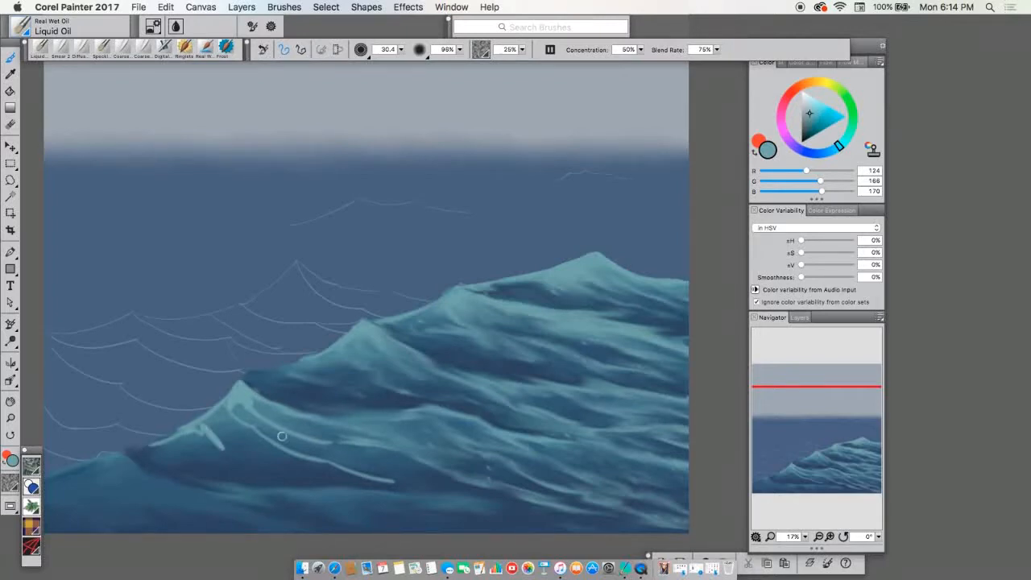
left_click_drag(298, 446, 252, 443)
- Smear the new ripple lines and left slope highlights of the lower left front peak with Smear 2
left_click(66, 50)
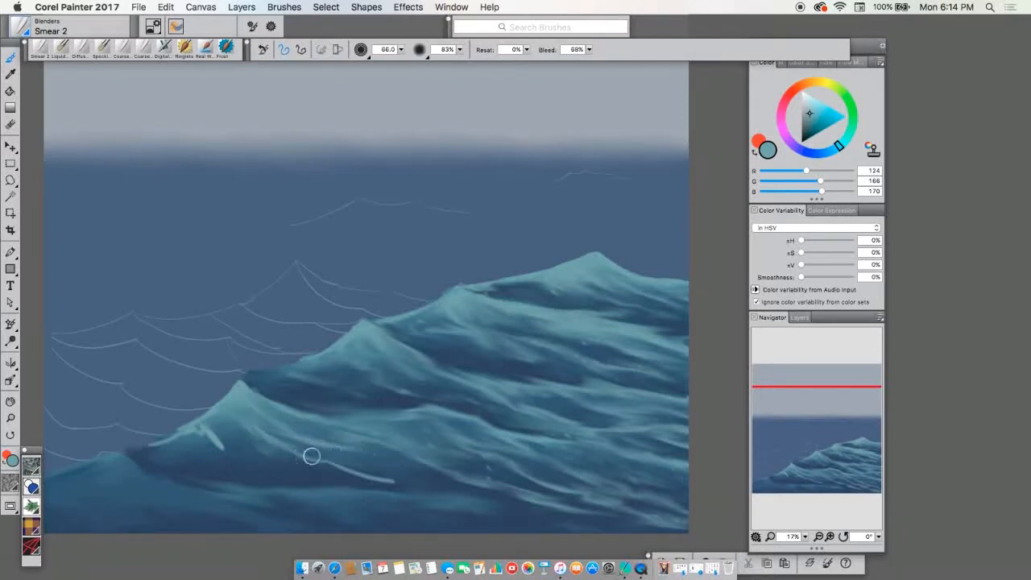
mouse_move(311, 456)
left_mouse_down()
mouse_move(349, 462)
mouse_move(376, 486)
mouse_move(433, 482)
mouse_move(285, 465)
mouse_move(362, 468)
mouse_move(296, 470)
mouse_move(229, 446)
mouse_move(386, 472)
left_mouse_up()
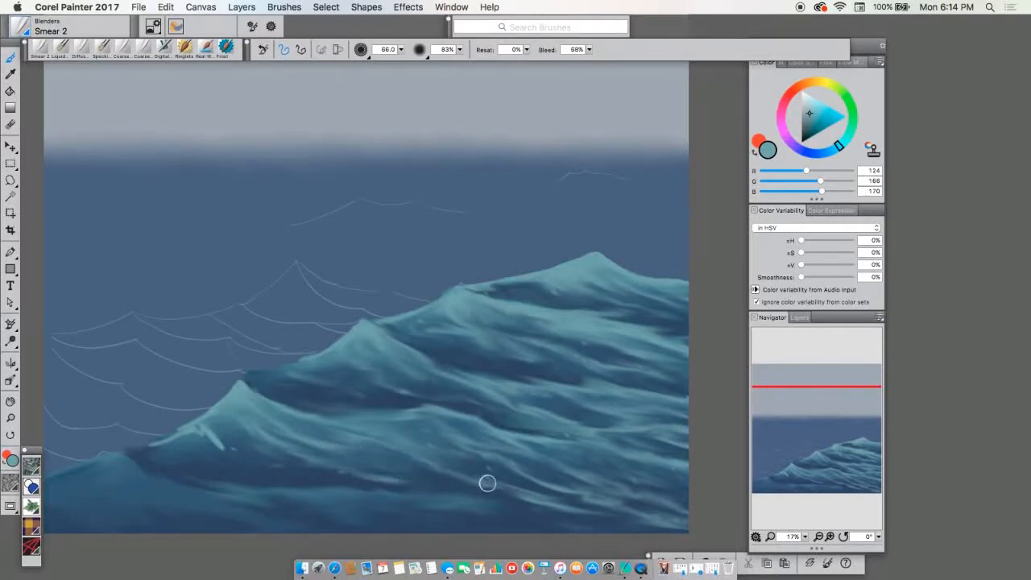
left_click_drag(205, 430, 222, 448)
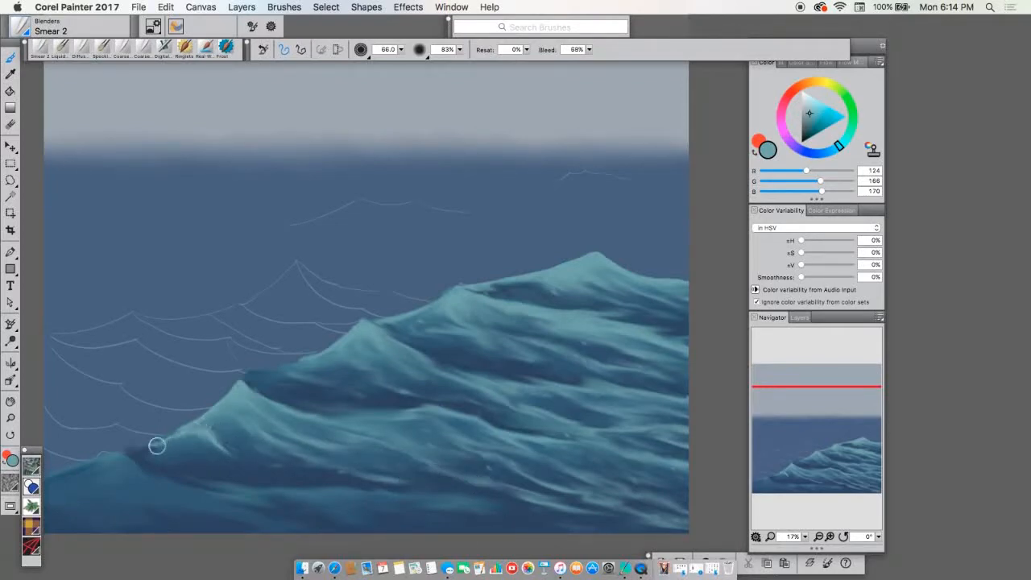
mouse_move(157, 445)
left_mouse_down()
mouse_move(199, 426)
mouse_move(154, 447)
mouse_move(227, 428)
mouse_move(207, 435)
mouse_move(225, 450)
mouse_move(205, 436)
mouse_move(250, 429)
mouse_move(234, 436)
mouse_move(218, 427)
mouse_move(232, 421)
mouse_move(228, 433)
mouse_move(216, 424)
mouse_move(242, 463)
mouse_move(229, 403)
mouse_move(219, 412)
mouse_move(230, 408)
mouse_move(231, 435)
mouse_move(245, 441)
mouse_move(231, 409)
mouse_move(232, 438)
mouse_move(223, 431)
mouse_move(249, 470)
mouse_move(254, 437)
mouse_move(240, 401)
mouse_move(196, 435)
mouse_move(145, 453)
mouse_move(197, 460)
mouse_move(221, 436)
mouse_move(235, 455)
mouse_move(175, 458)
mouse_move(222, 436)
mouse_move(230, 460)
left_mouse_up()
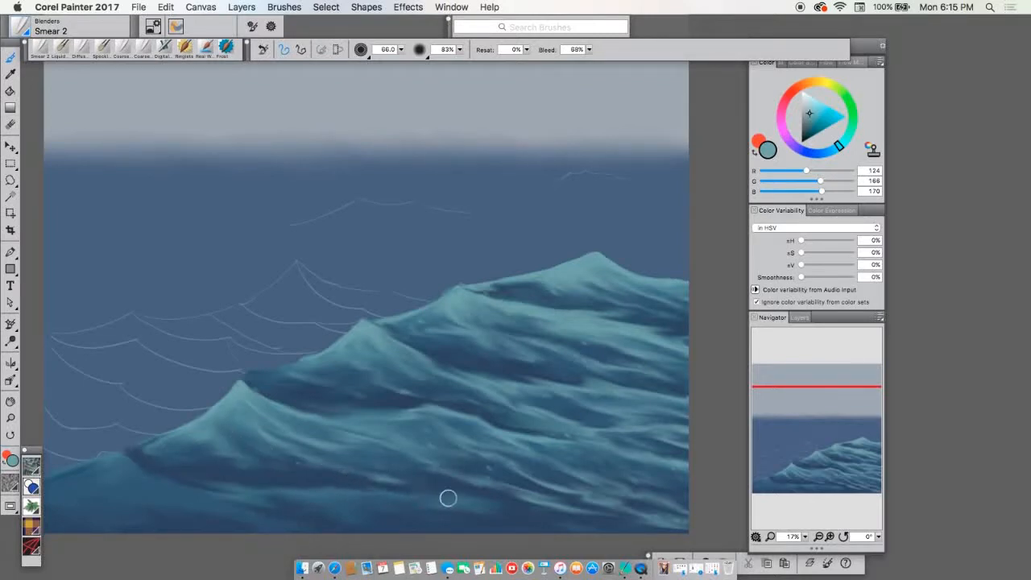
- Smear the crest and face of the lowest wave in the canvas's lower left corner
left_click_drag(835, 453, 794, 445)
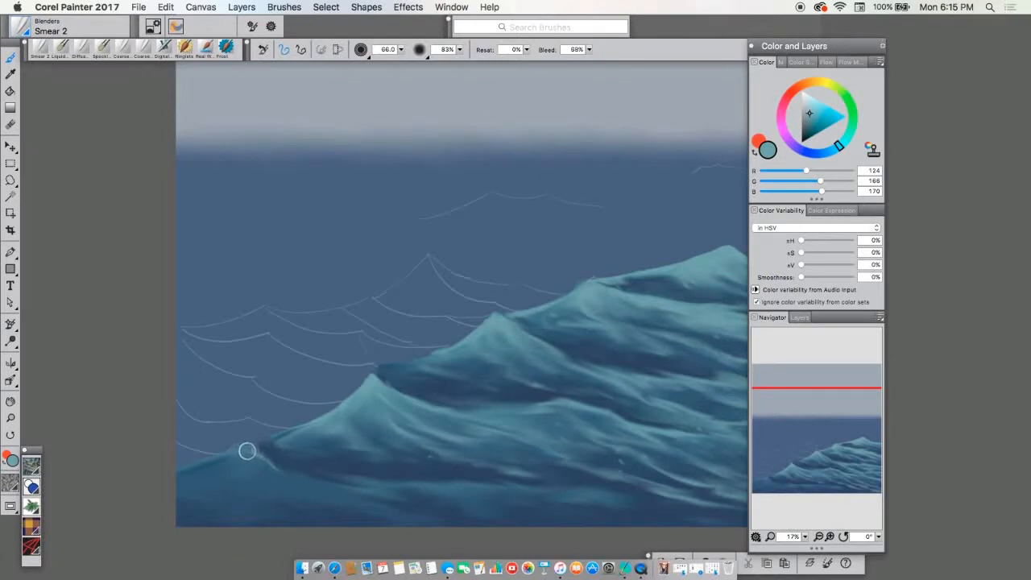
mouse_move(240, 455)
left_mouse_down()
mouse_move(250, 446)
mouse_move(202, 459)
left_mouse_up()
mouse_move(266, 483)
left_mouse_down()
mouse_move(319, 497)
mouse_move(215, 492)
mouse_move(245, 495)
mouse_move(294, 465)
mouse_move(211, 461)
mouse_move(235, 455)
mouse_move(263, 470)
mouse_move(261, 454)
mouse_move(203, 469)
mouse_move(175, 460)
mouse_move(216, 471)
mouse_move(198, 479)
mouse_move(185, 469)
mouse_move(232, 456)
mouse_move(245, 471)
mouse_move(299, 475)
mouse_move(265, 490)
mouse_move(277, 502)
mouse_move(314, 493)
mouse_move(333, 503)
mouse_move(186, 489)
mouse_move(237, 481)
left_mouse_up()
mouse_move(358, 486)
left_mouse_down()
mouse_move(332, 493)
mouse_move(394, 511)
mouse_move(347, 497)
left_mouse_up()
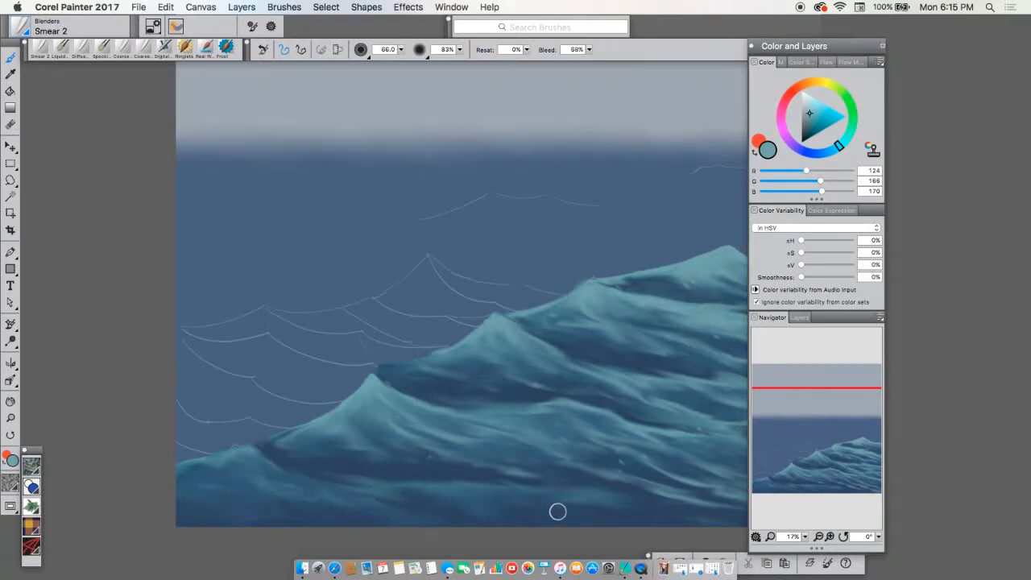
- Choose a lighter grey-teal of RGB 151, 180, 181 and set the Liquid Oil brush to size 18.8
left_click_drag(807, 461, 845, 453)
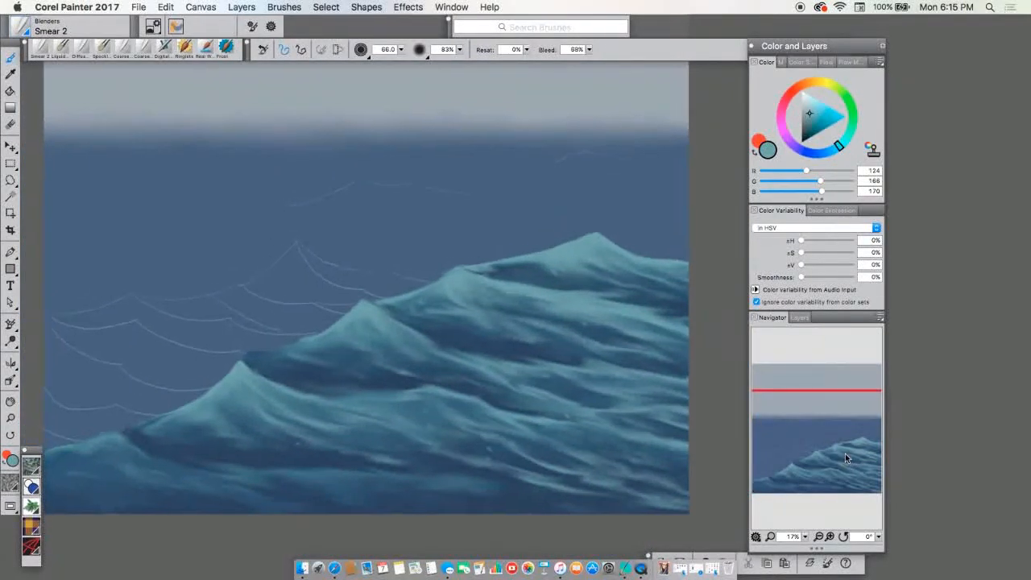
left_click(16, 75)
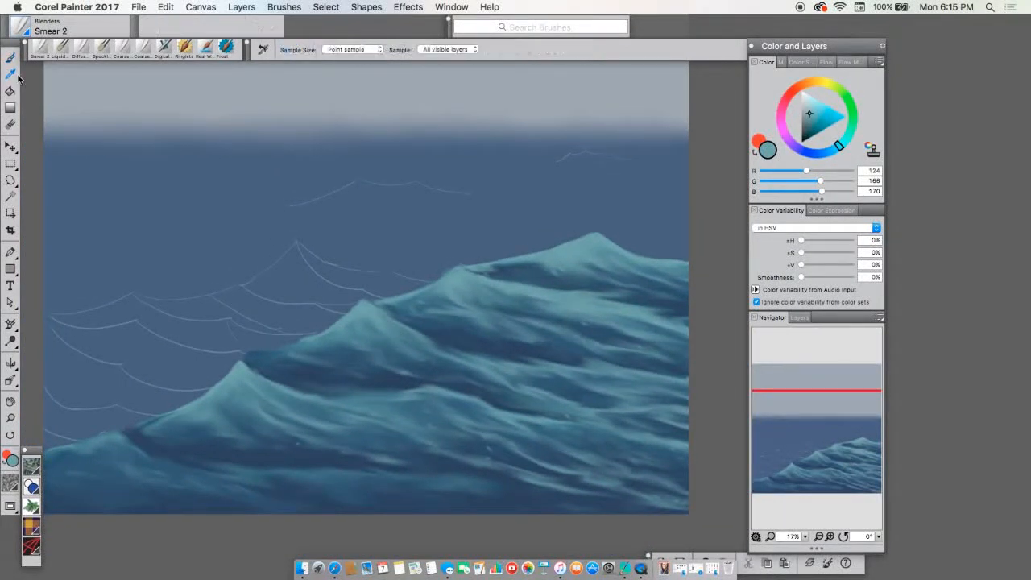
left_click(9, 57)
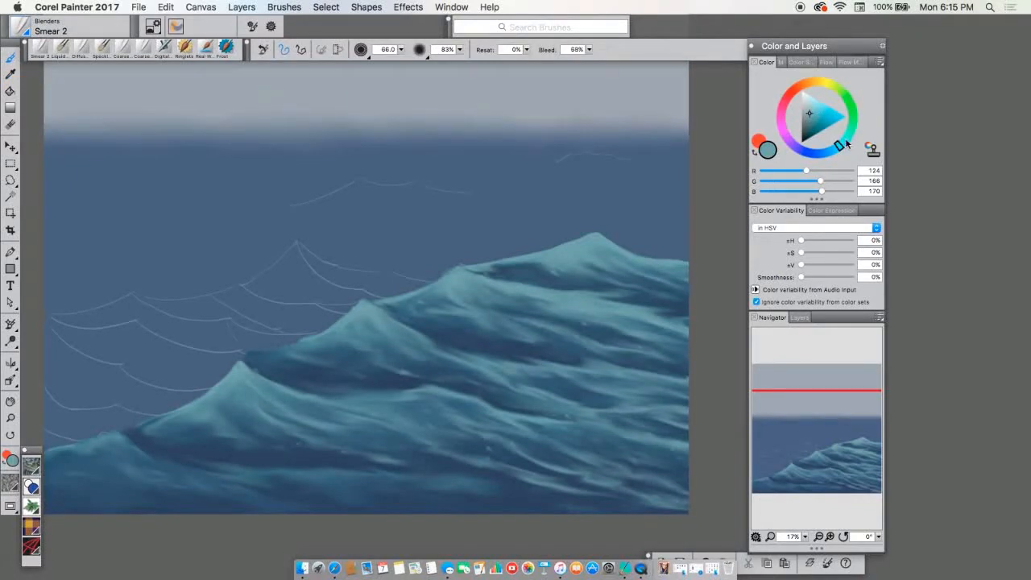
left_click_drag(838, 146, 841, 145)
left_click_drag(808, 111, 806, 108)
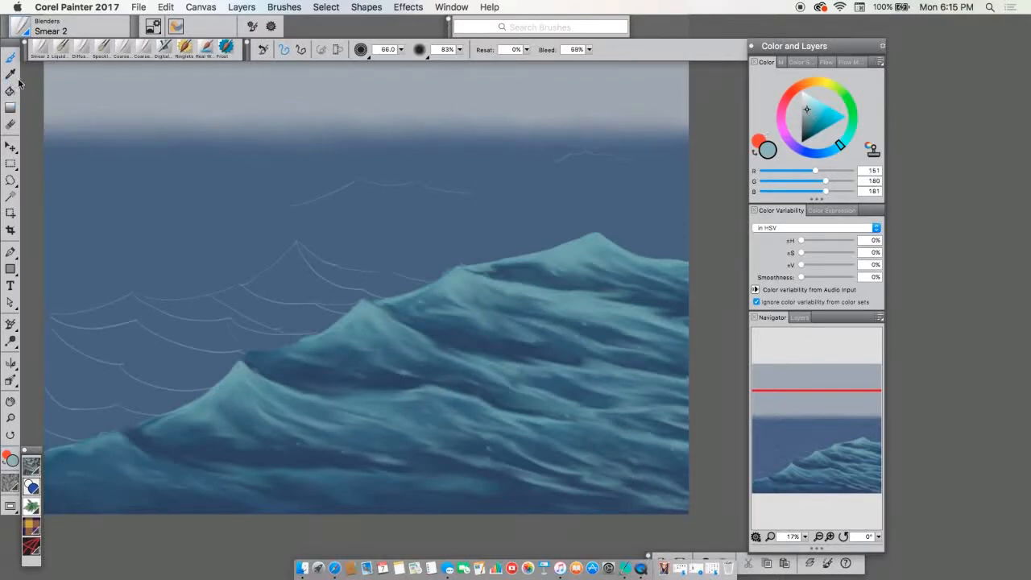
left_click(63, 48)
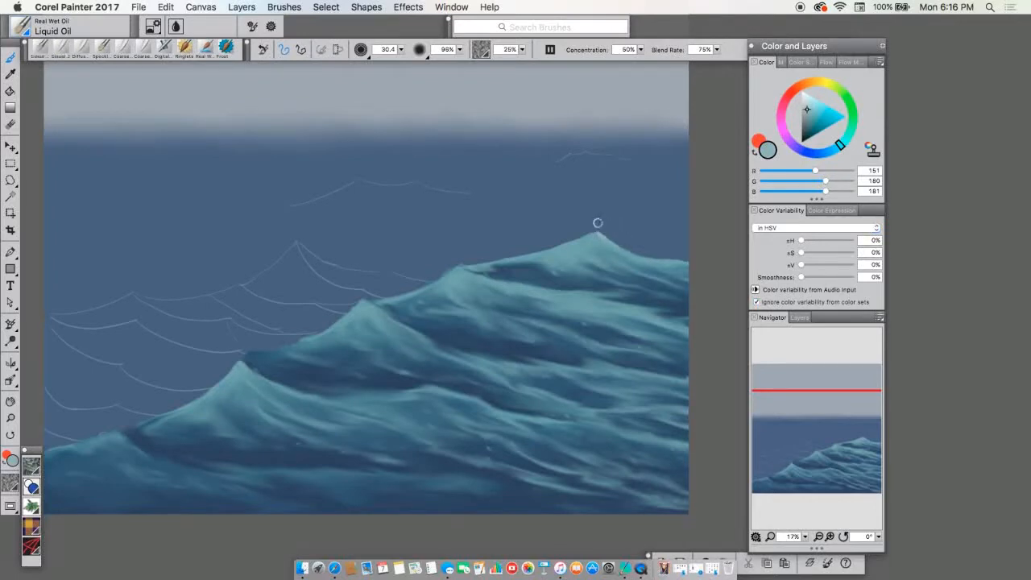
left_click(399, 51)
left_click_drag(395, 63, 383, 62)
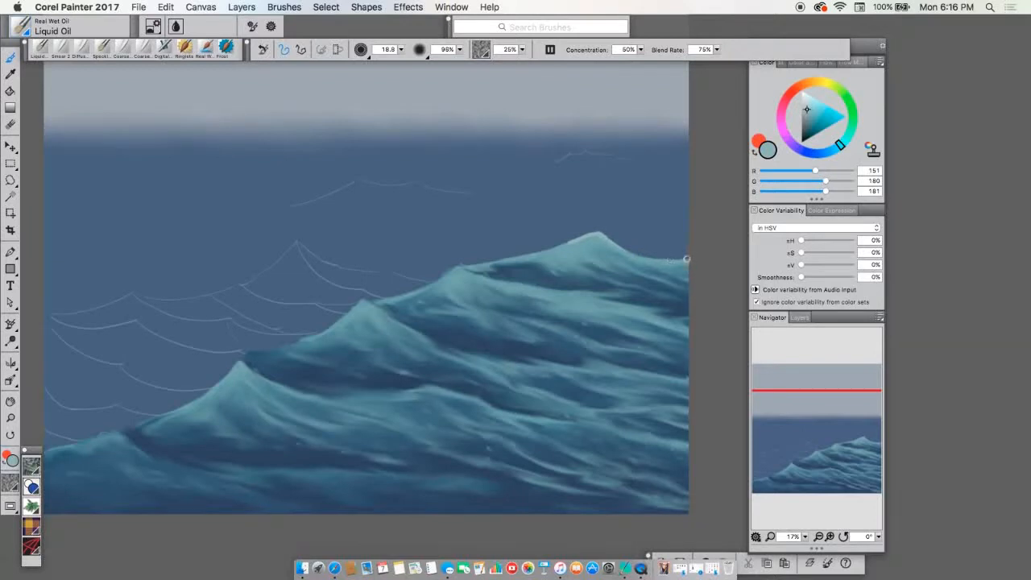
- Paint grey-teal highlight lines along the crest and down the right slope of the highest front peak with the Liquid Oil brush
left_click_drag(677, 260, 622, 259)
left_click_drag(602, 253, 661, 291)
mouse_move(597, 235)
left_mouse_down()
mouse_move(631, 281)
mouse_move(683, 314)
left_mouse_up()
left_click_drag(628, 267, 683, 299)
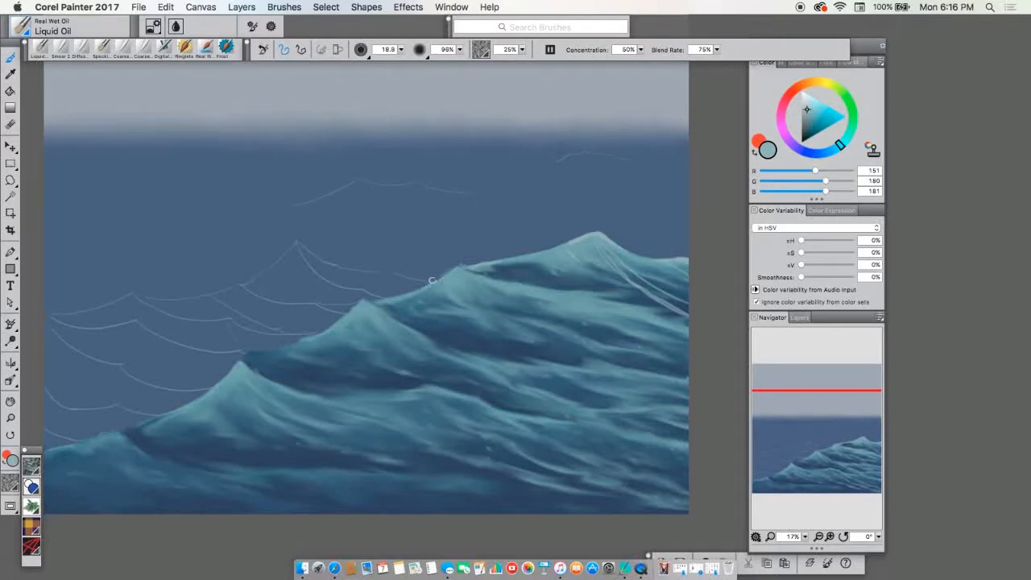
- Paint fine grey-teal ripple lines down the faces of the two middle peaks and a small highlight patch near the canvas's right edge
mouse_move(462, 265)
left_mouse_down()
mouse_move(606, 293)
mouse_move(567, 302)
mouse_move(618, 310)
left_mouse_up()
mouse_move(557, 303)
left_mouse_down()
mouse_move(474, 279)
mouse_move(513, 279)
mouse_move(537, 296)
mouse_move(482, 281)
mouse_move(537, 299)
mouse_move(632, 307)
mouse_move(649, 321)
mouse_move(624, 313)
mouse_move(677, 328)
left_mouse_up()
left_click_drag(459, 276, 485, 330)
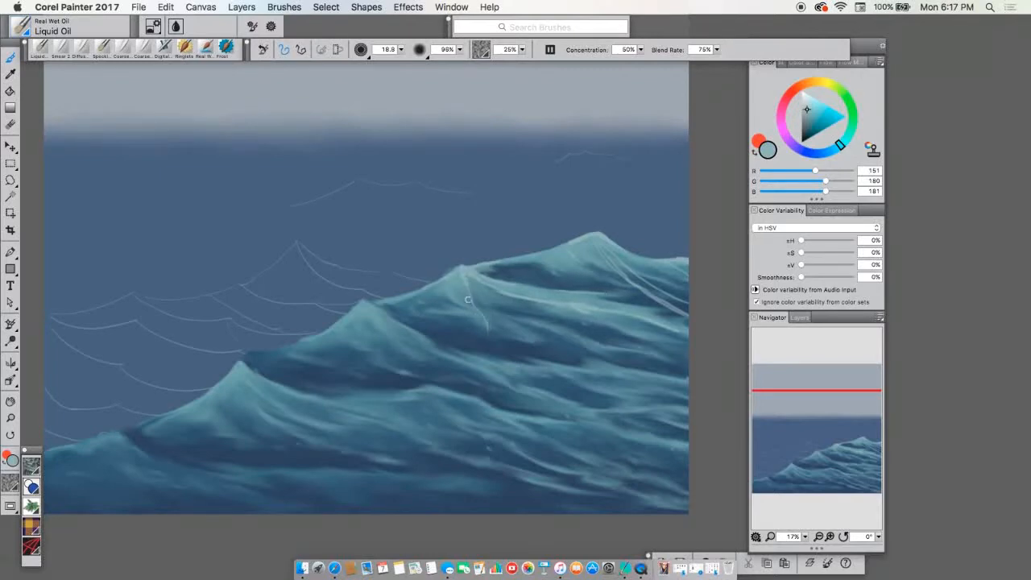
left_click_drag(463, 278, 496, 358)
mouse_move(467, 274)
left_mouse_down()
mouse_move(495, 306)
mouse_move(597, 326)
left_mouse_up()
mouse_move(467, 275)
left_mouse_down()
mouse_move(520, 314)
mouse_move(584, 332)
left_mouse_up()
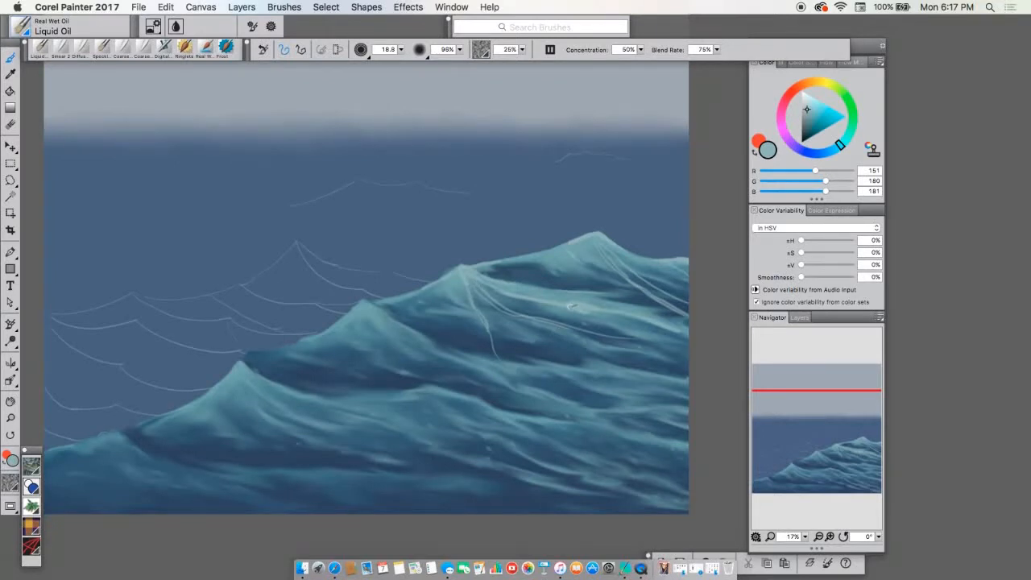
left_click_drag(591, 314, 646, 328)
mouse_move(365, 300)
left_mouse_down()
mouse_move(401, 325)
mouse_move(364, 298)
mouse_move(329, 328)
mouse_move(373, 309)
mouse_move(364, 301)
mouse_move(410, 348)
mouse_move(401, 345)
mouse_move(481, 375)
left_mouse_up()
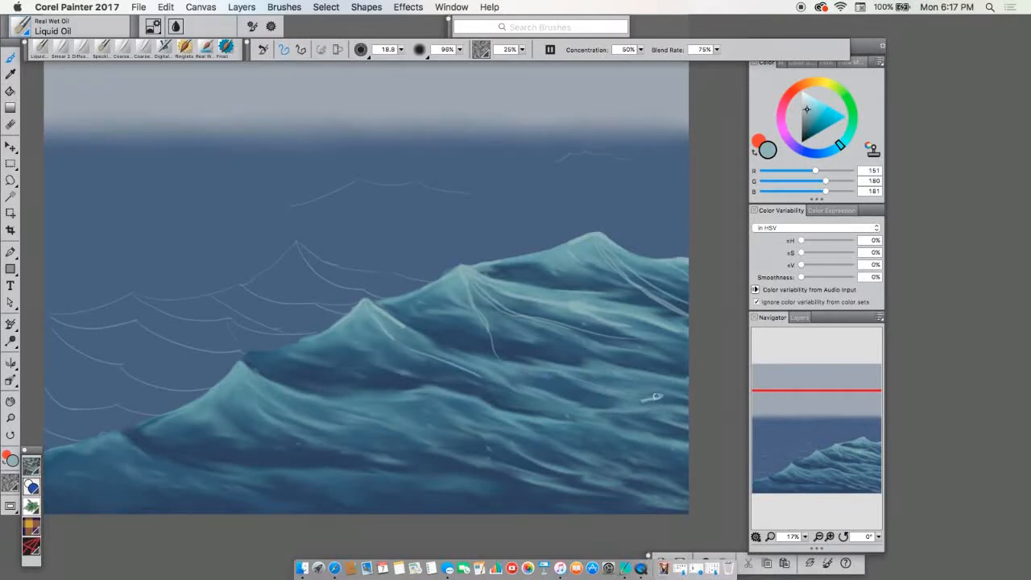
left_click_drag(654, 396, 606, 384)
- Paint long grey-teal highlight lines down the lower left front peak and across the lowest wave beneath it
mouse_move(241, 364)
left_mouse_down()
mouse_move(253, 374)
mouse_move(231, 372)
left_mouse_up()
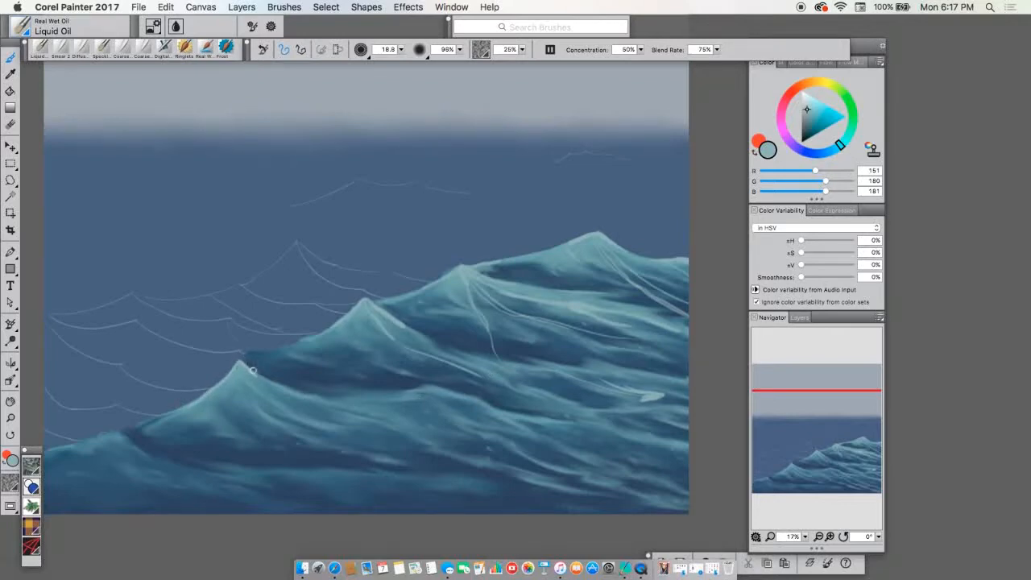
mouse_move(240, 363)
left_mouse_down()
mouse_move(252, 378)
mouse_move(316, 398)
left_mouse_up()
left_click_drag(372, 414, 483, 455)
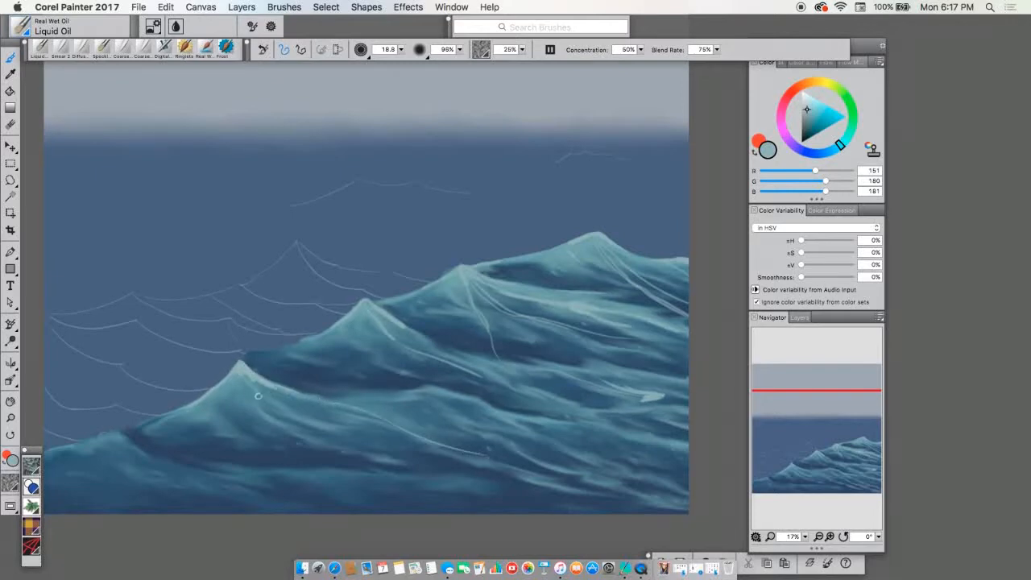
left_click_drag(257, 395, 435, 488)
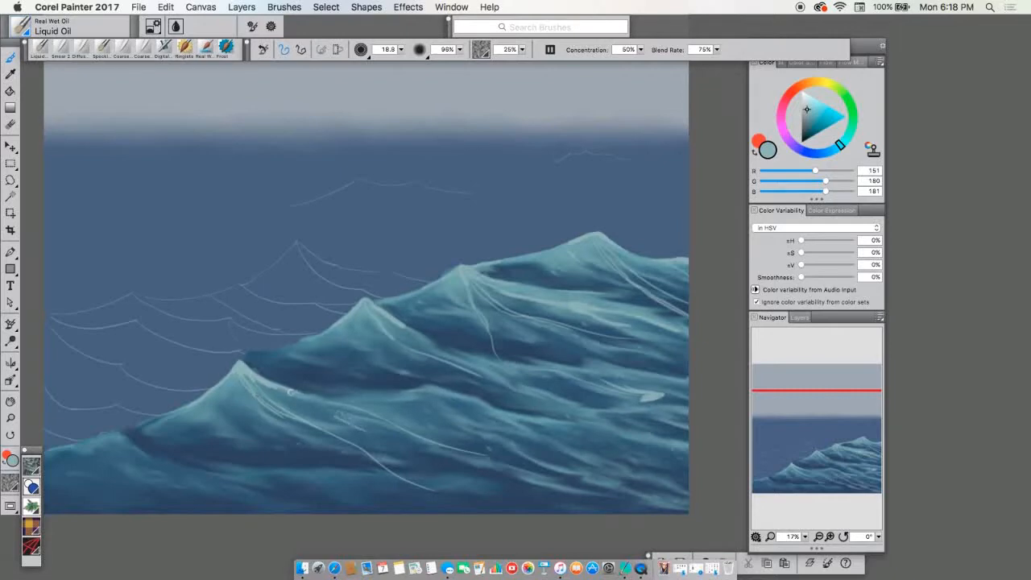
mouse_move(264, 378)
left_mouse_down()
mouse_move(392, 446)
mouse_move(515, 483)
left_mouse_up()
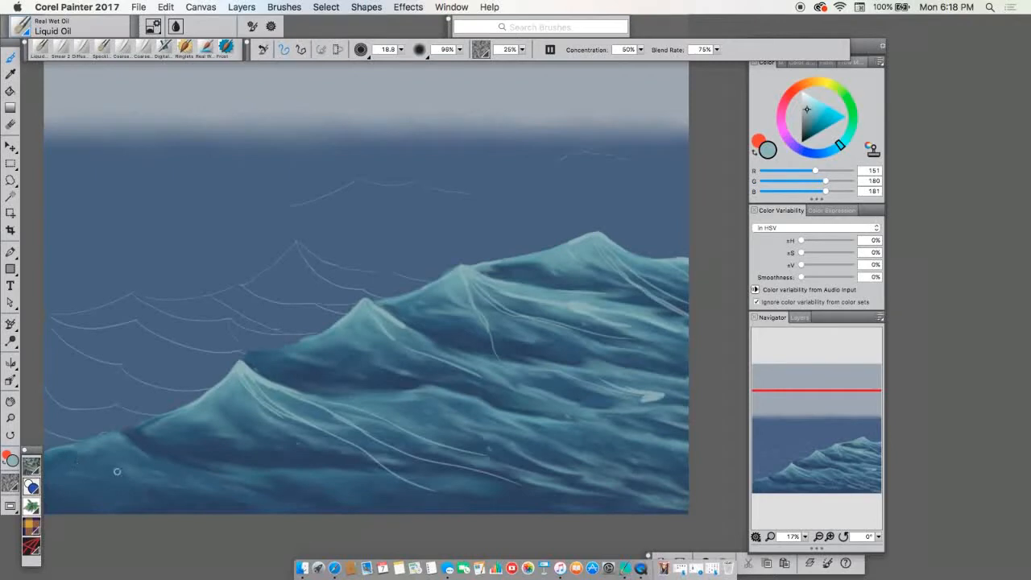
left_click_drag(143, 481, 166, 486)
mouse_move(167, 481)
left_mouse_down()
mouse_move(128, 470)
mouse_move(294, 509)
left_mouse_up()
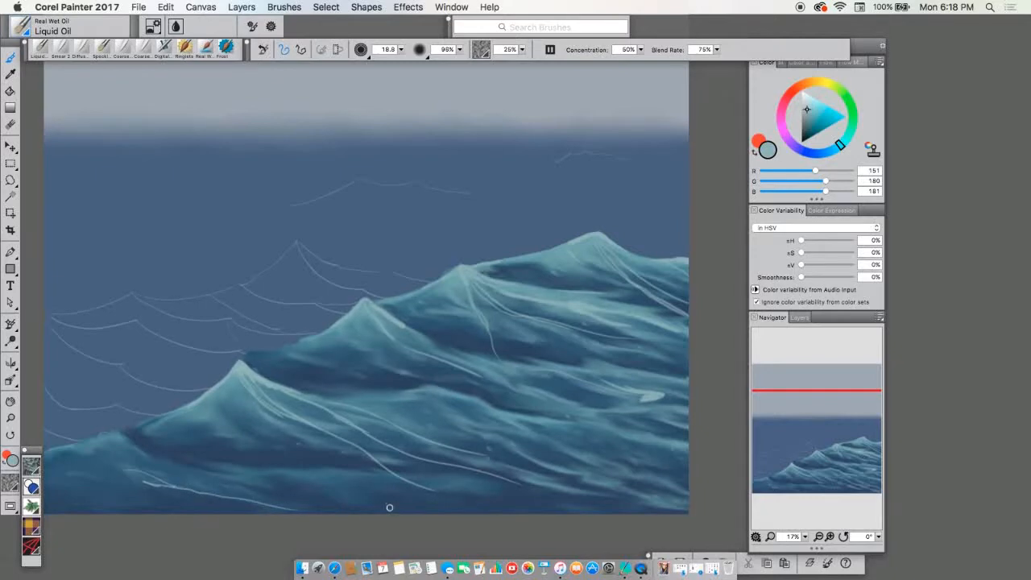
- Smear the new highlight lines down the right slope of the highest peak with Smear 2 at size 66.0
left_click(68, 52)
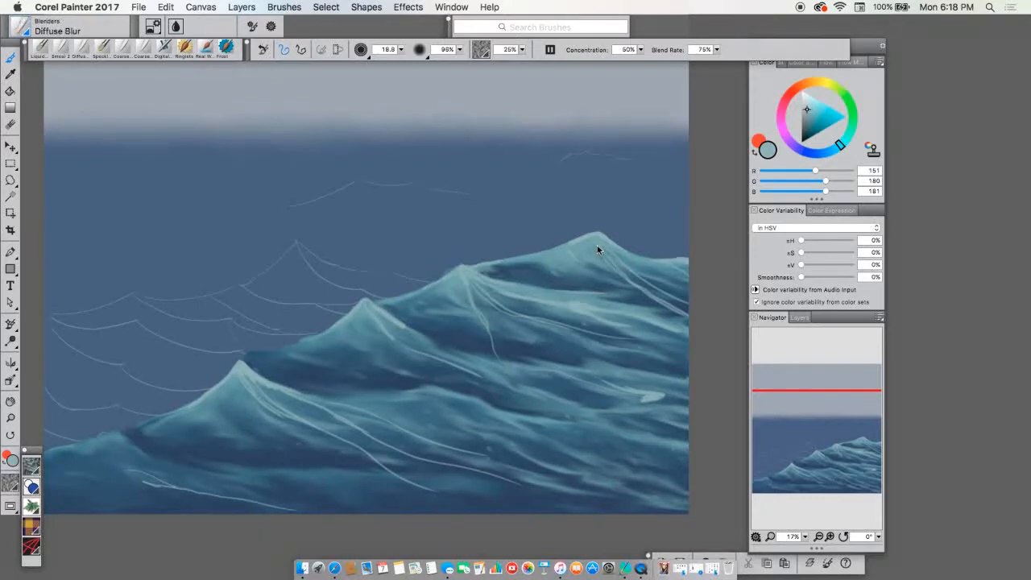
left_click(61, 50)
mouse_move(597, 238)
left_mouse_down()
mouse_move(578, 260)
mouse_move(601, 235)
mouse_move(585, 237)
mouse_move(571, 247)
mouse_move(595, 236)
mouse_move(612, 247)
mouse_move(587, 239)
mouse_move(542, 254)
mouse_move(595, 233)
mouse_move(628, 278)
mouse_move(640, 286)
mouse_move(600, 249)
mouse_move(693, 319)
left_mouse_up()
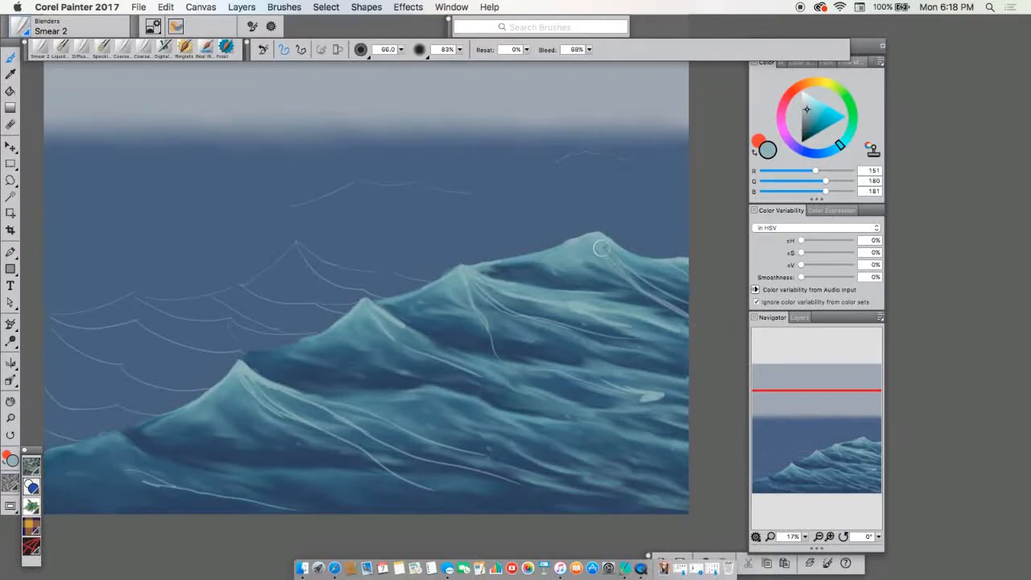
left_click_drag(601, 248, 718, 318)
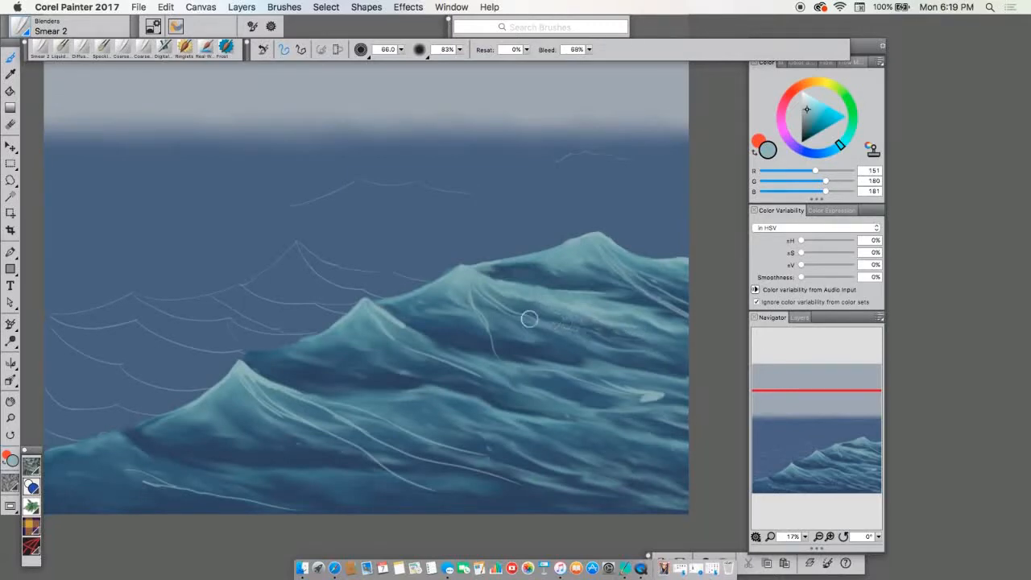
- Smear the ripple lines below the two middle peaks and the highlight patch near the canvas's right edge
left_click_drag(467, 285, 503, 357)
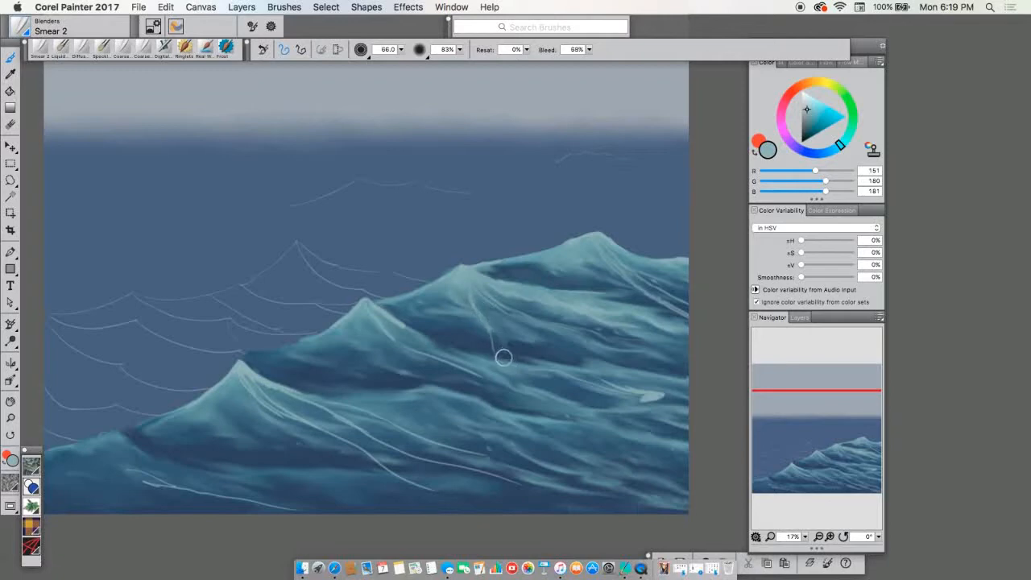
mouse_move(466, 285)
left_mouse_down()
mouse_move(501, 356)
mouse_move(454, 305)
mouse_move(484, 317)
left_mouse_up()
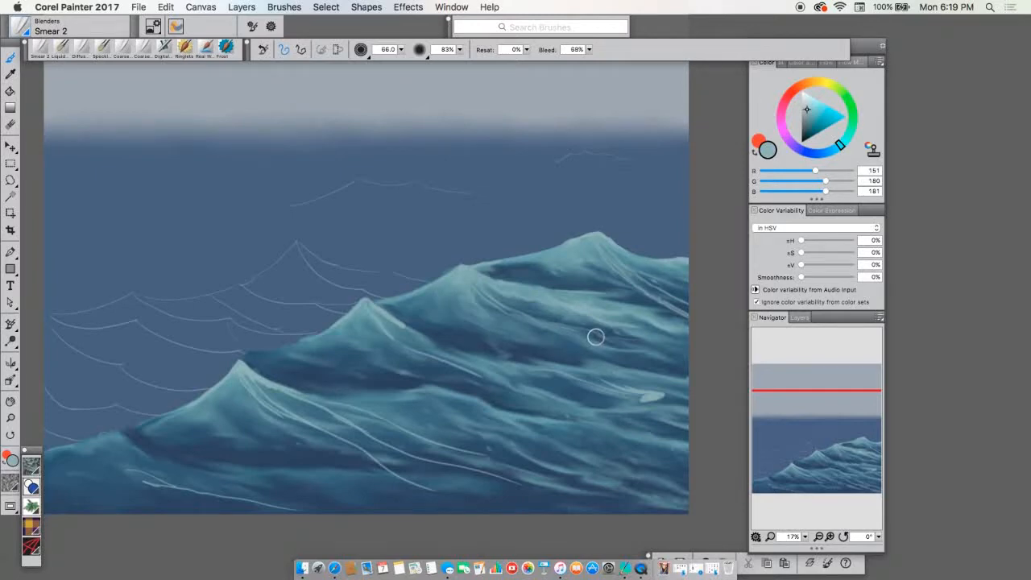
mouse_move(651, 395)
left_mouse_down()
mouse_move(608, 386)
mouse_move(665, 395)
mouse_move(563, 381)
mouse_move(722, 397)
mouse_move(487, 368)
left_mouse_up()
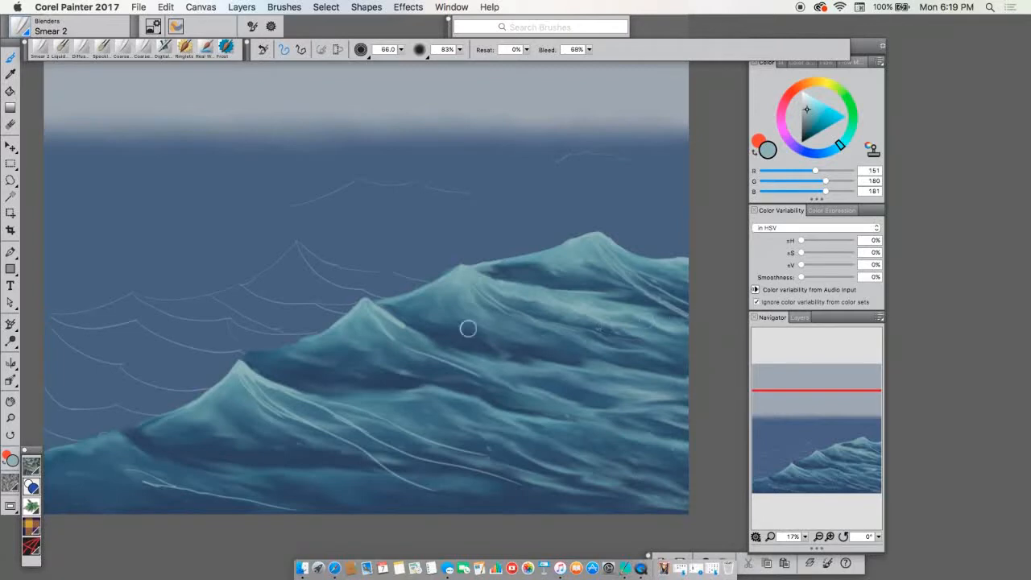
mouse_move(381, 324)
left_mouse_down()
mouse_move(399, 349)
mouse_move(381, 324)
mouse_move(412, 335)
mouse_move(364, 305)
mouse_move(334, 333)
mouse_move(377, 327)
mouse_move(503, 386)
mouse_move(429, 360)
mouse_move(592, 411)
left_mouse_up()
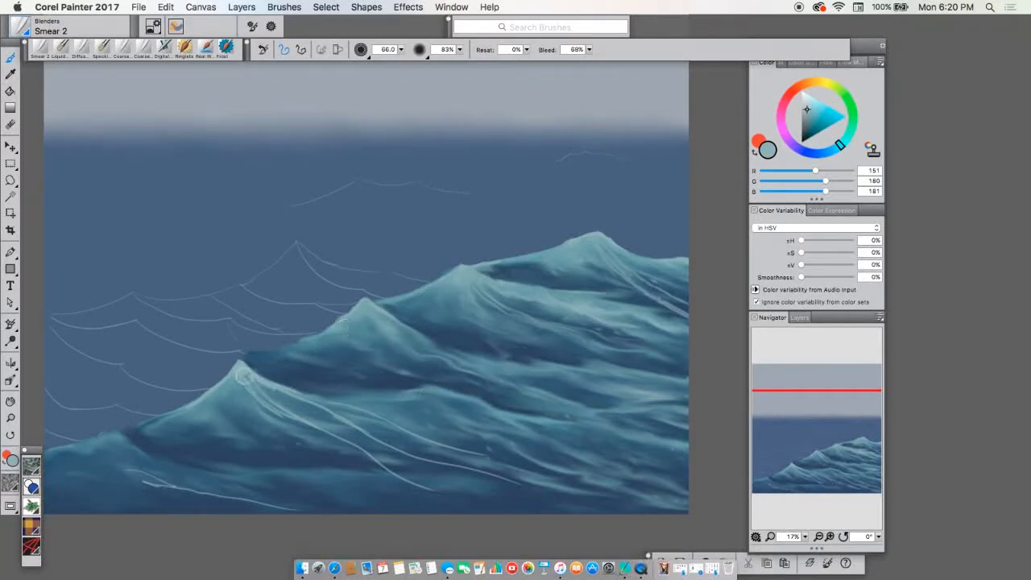
- Smear the long highlight lines on the lower left front peak and the lowest wave
mouse_move(240, 368)
left_mouse_down()
mouse_move(283, 414)
mouse_move(249, 384)
mouse_move(319, 432)
mouse_move(296, 416)
mouse_move(357, 452)
mouse_move(291, 405)
mouse_move(380, 456)
mouse_move(291, 426)
mouse_move(280, 415)
mouse_move(365, 445)
mouse_move(416, 481)
mouse_move(289, 403)
mouse_move(357, 468)
mouse_move(277, 394)
mouse_move(351, 436)
mouse_move(322, 430)
mouse_move(360, 460)
mouse_move(281, 439)
mouse_move(362, 456)
mouse_move(294, 406)
mouse_move(331, 451)
mouse_move(349, 457)
mouse_move(283, 447)
mouse_move(373, 463)
mouse_move(282, 447)
mouse_move(319, 453)
mouse_move(268, 439)
mouse_move(447, 478)
mouse_move(374, 470)
mouse_move(465, 491)
mouse_move(408, 489)
mouse_move(472, 497)
mouse_move(471, 488)
mouse_move(337, 435)
mouse_move(443, 464)
mouse_move(358, 462)
mouse_move(438, 464)
mouse_move(307, 444)
mouse_move(373, 428)
mouse_move(290, 396)
mouse_move(410, 460)
mouse_move(530, 487)
mouse_move(449, 464)
left_mouse_up()
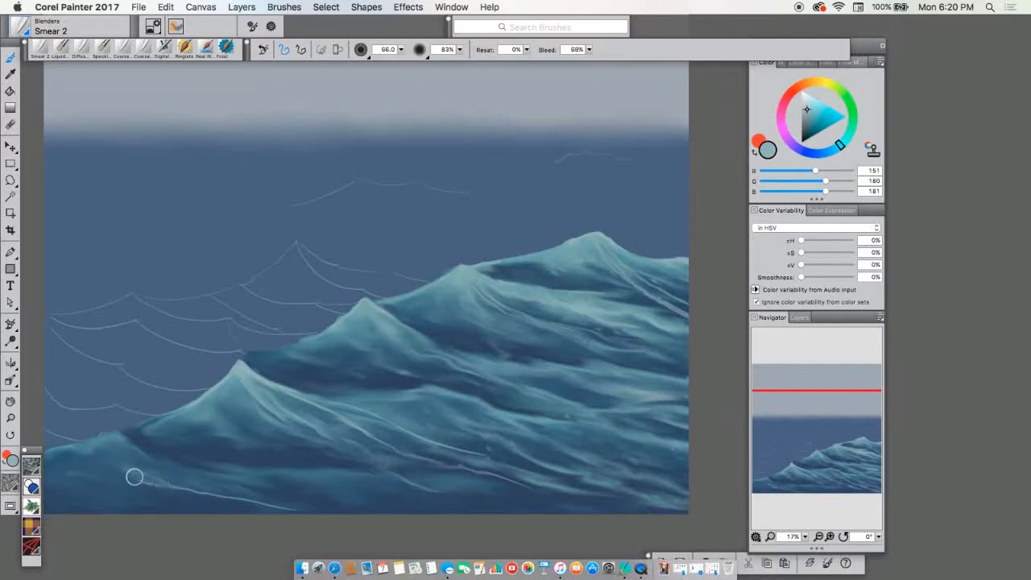
left_click_drag(135, 477, 294, 512)
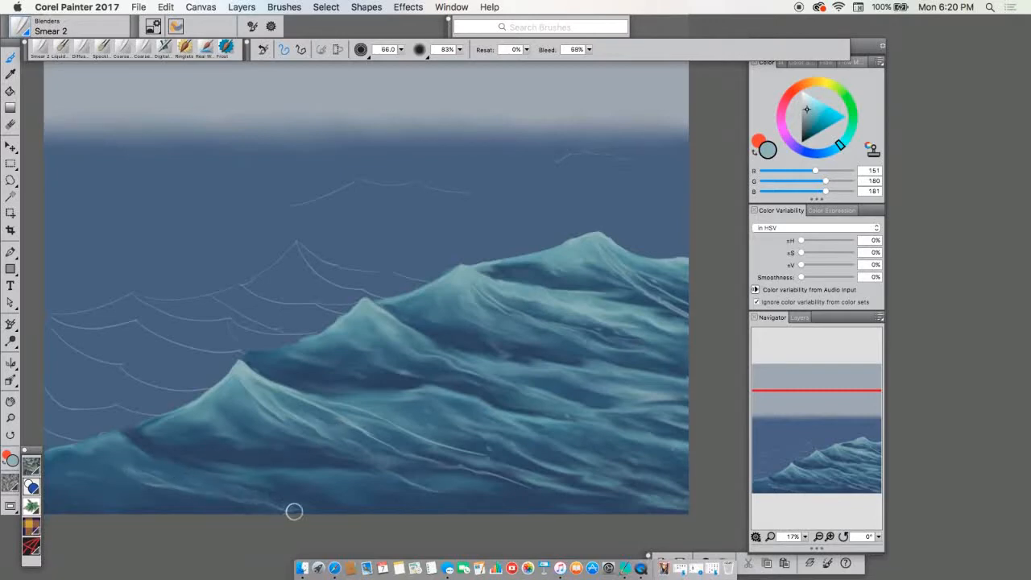
mouse_move(102, 464)
left_mouse_down()
mouse_move(160, 481)
mouse_move(101, 453)
mouse_move(177, 493)
left_mouse_up()
- Dab pale highlights of RGB 193, 209, 209 on the front wave crests and faces with the Liquid Oil brush at size 18.8
left_click(62, 48)
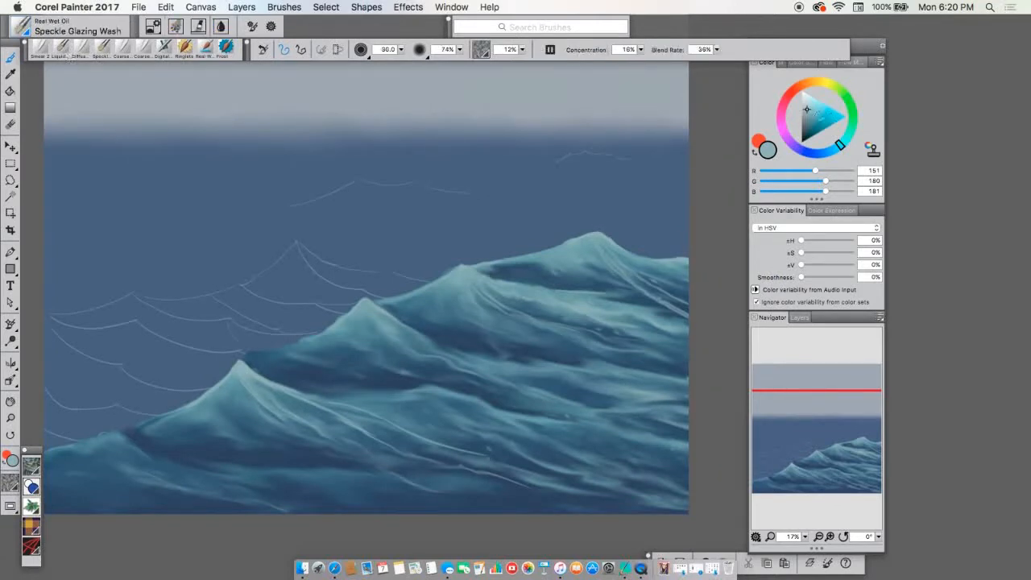
left_click_drag(806, 112, 803, 102)
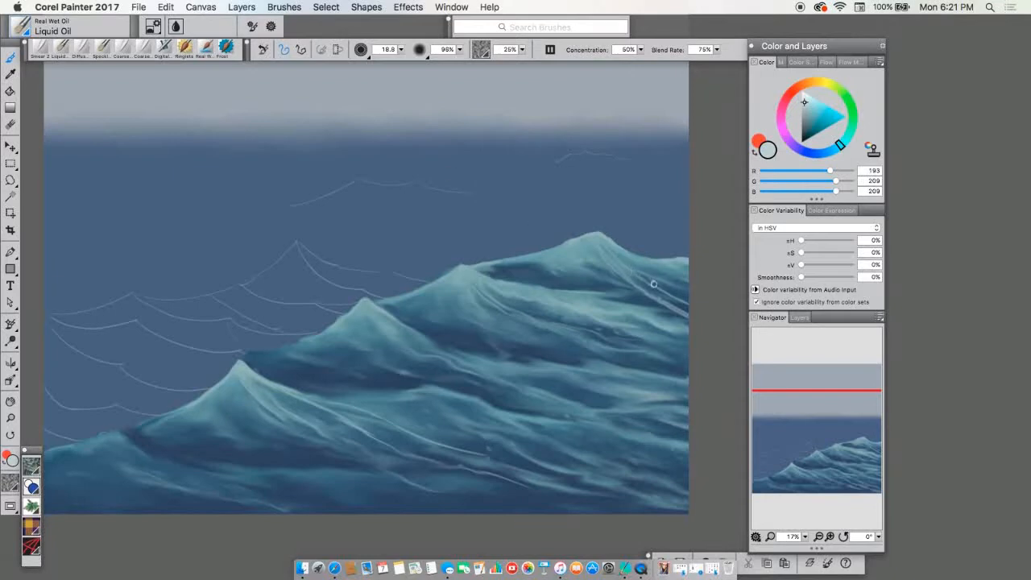
left_click_drag(655, 283, 651, 282)
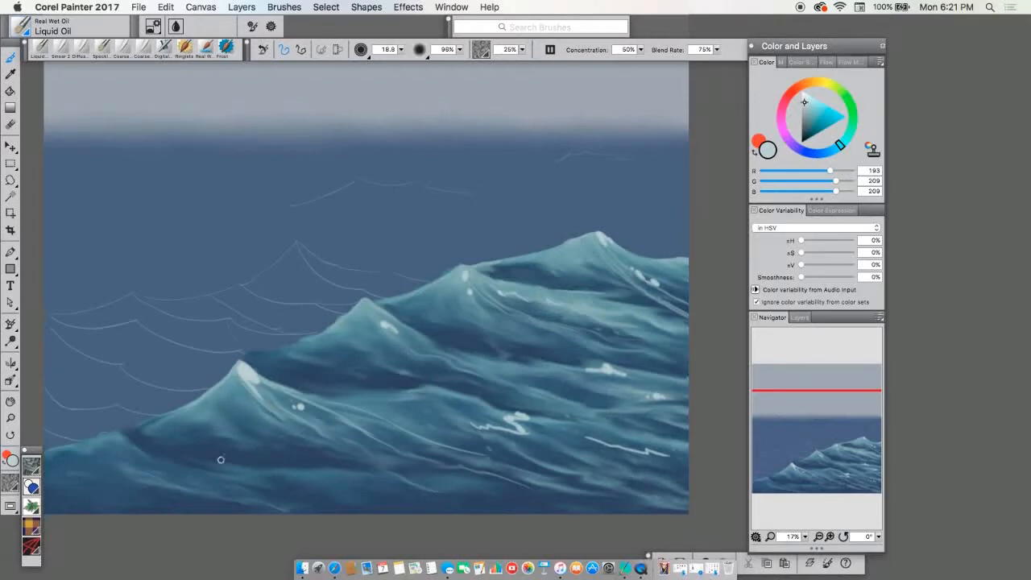
left_click_drag(103, 439, 74, 442)
left_click_drag(161, 482, 186, 489)
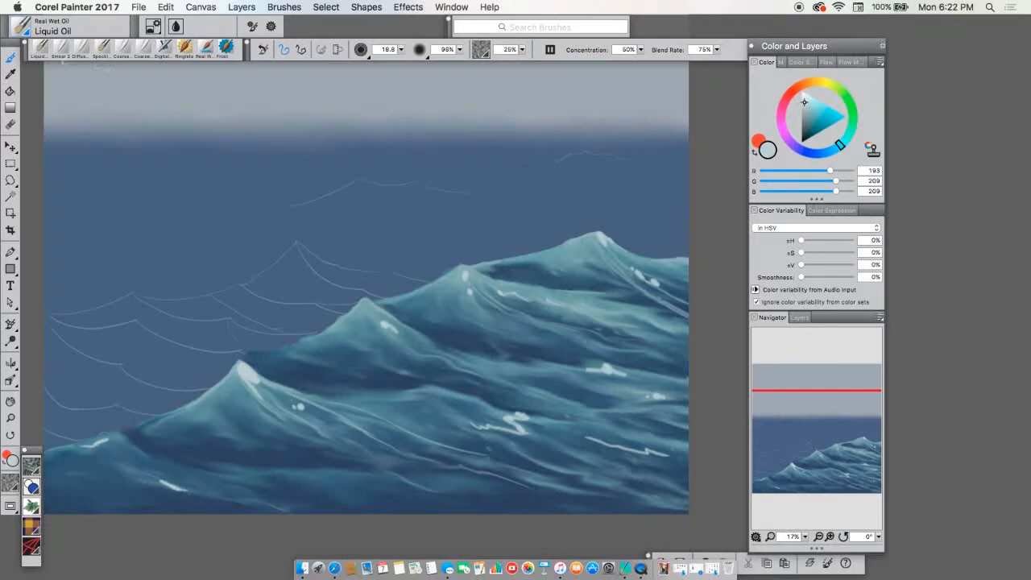
- Set Smear 2 to size 38.9 and smear most of the pale highlight dabs along the front waves' slopes
left_click(63, 52)
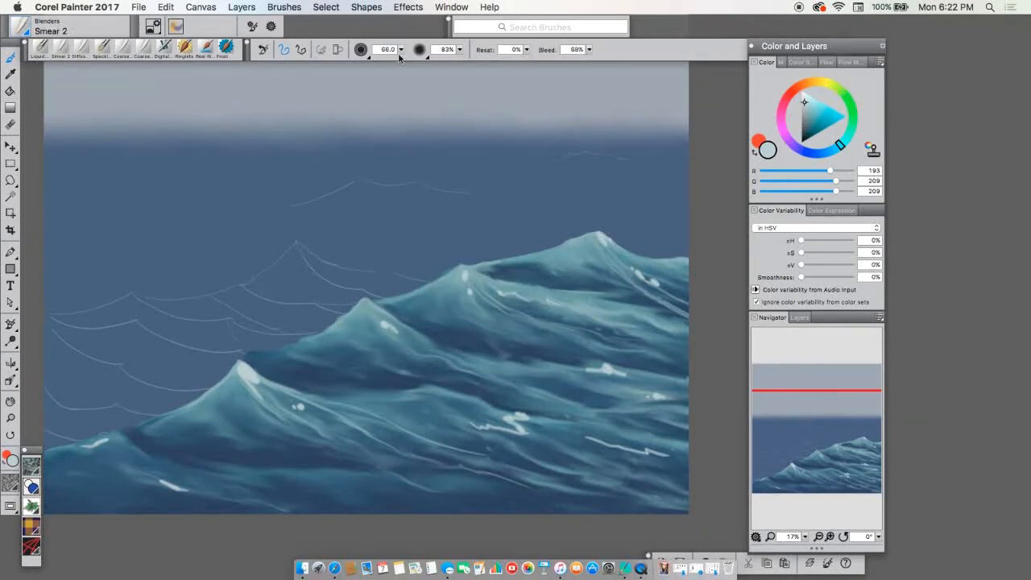
mouse_move(400, 50)
left_mouse_down()
mouse_move(414, 59)
mouse_move(404, 58)
left_mouse_up()
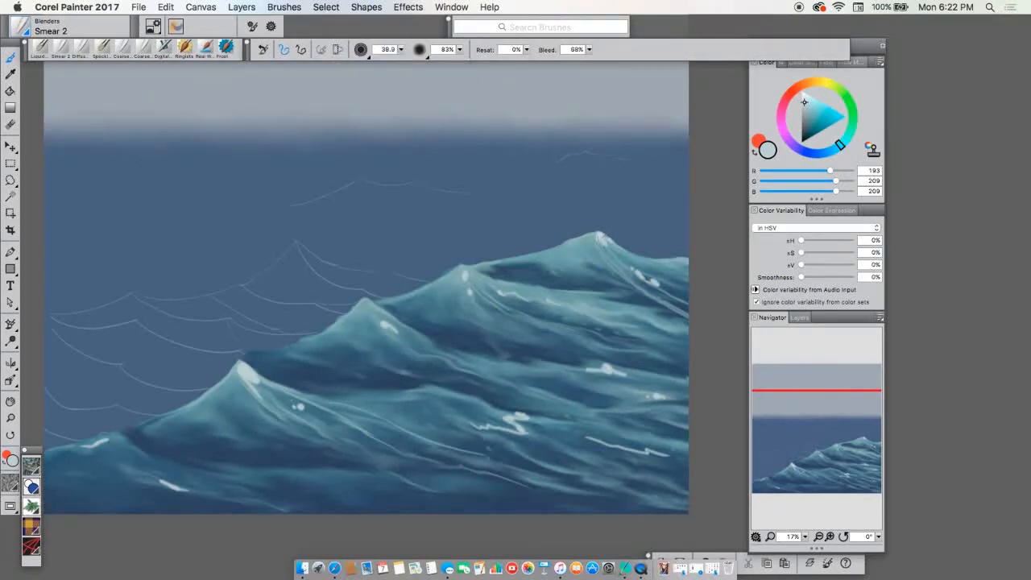
mouse_move(601, 240)
left_mouse_down()
mouse_move(662, 286)
mouse_move(679, 281)
left_mouse_up()
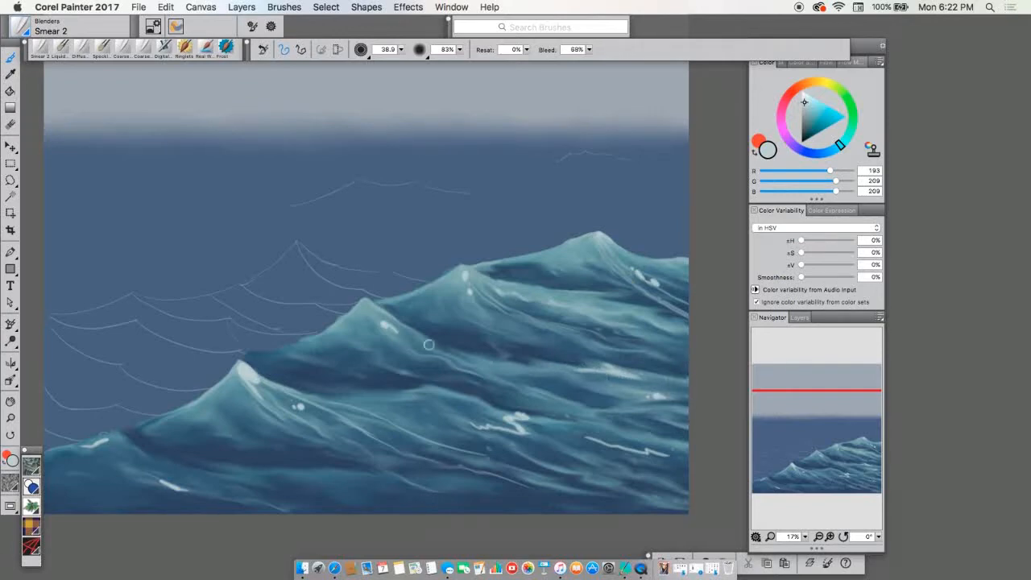
mouse_move(390, 301)
left_mouse_down()
mouse_move(380, 325)
mouse_move(403, 338)
left_mouse_up()
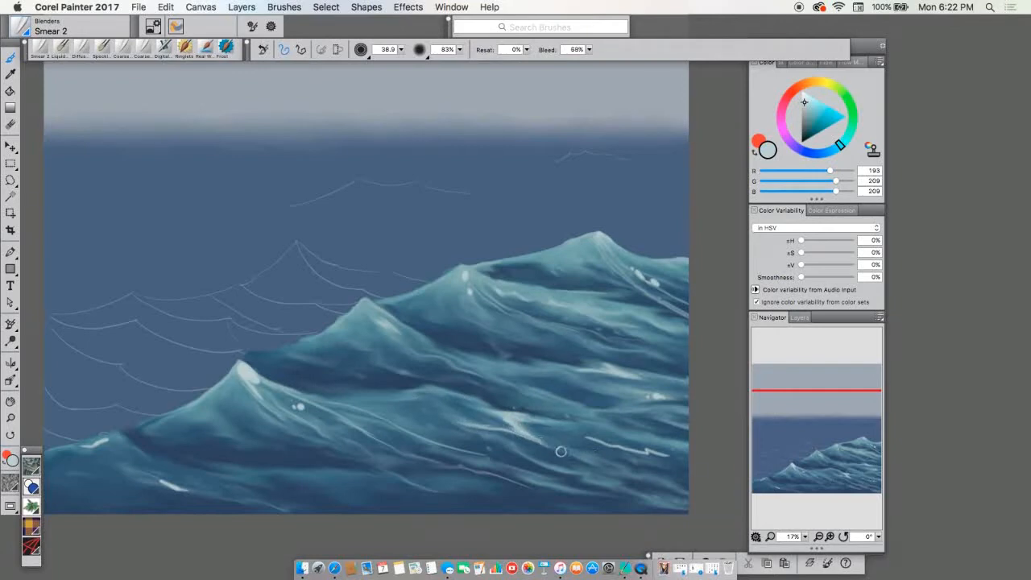
mouse_move(583, 436)
left_mouse_down()
mouse_move(666, 453)
mouse_move(587, 435)
mouse_move(641, 453)
left_mouse_up()
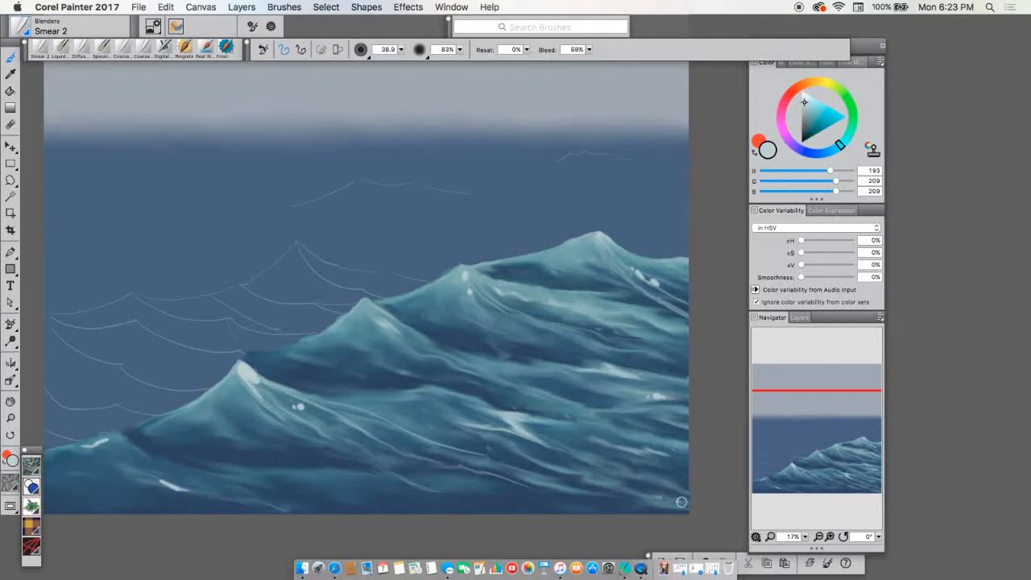
left_click_drag(681, 500, 650, 494)
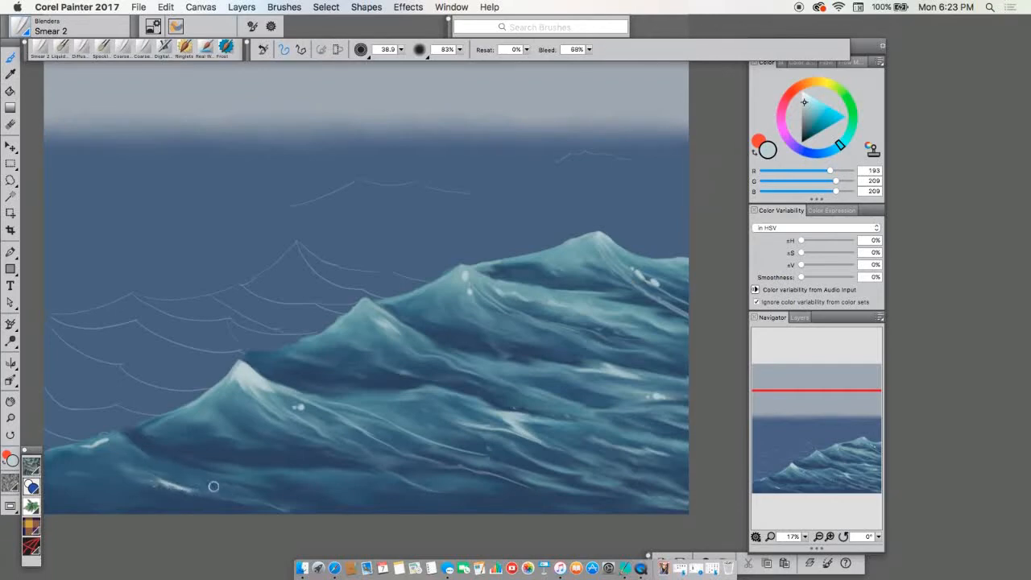
mouse_move(108, 441)
left_mouse_down()
mouse_move(76, 446)
mouse_move(109, 443)
left_mouse_up()
- Sample a mid teal of RGB 104, 144, 154 from the wave slope between the two middle peaks
left_click(12, 74)
left_click(457, 273)
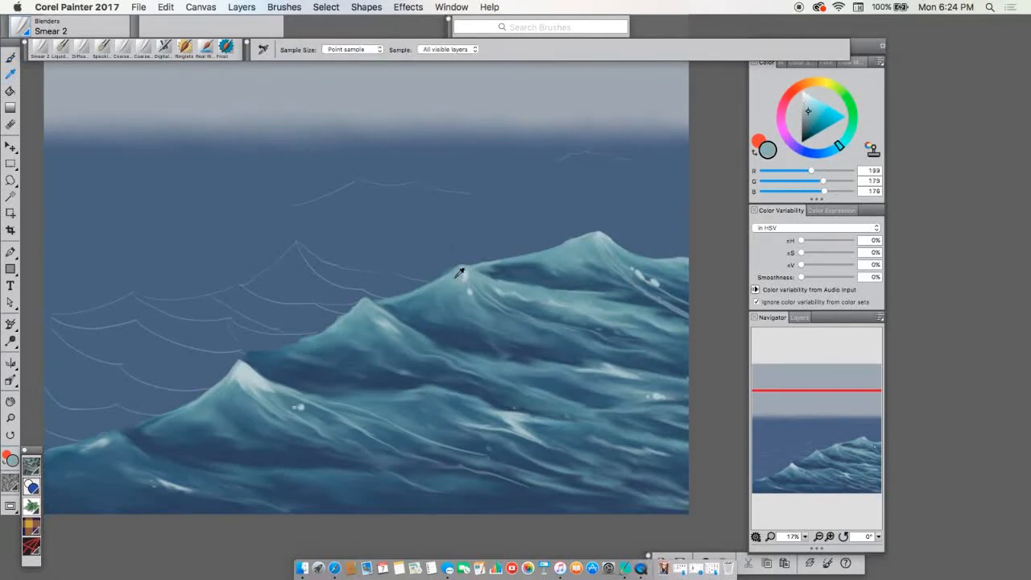
left_click(436, 337)
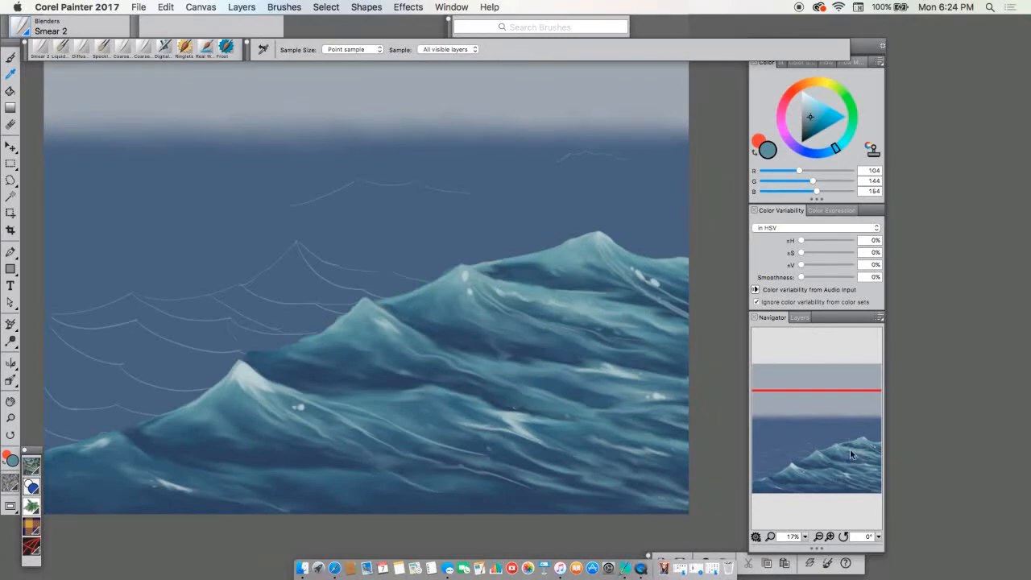
mouse_move(850, 451)
left_mouse_down()
mouse_move(866, 453)
mouse_move(842, 456)
left_mouse_up()
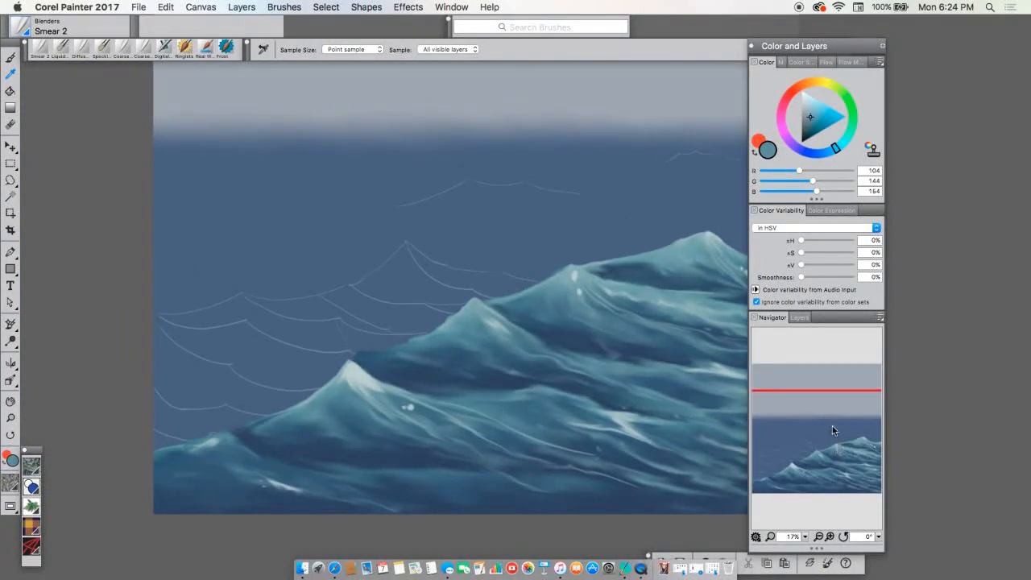
left_click_drag(832, 425, 848, 443)
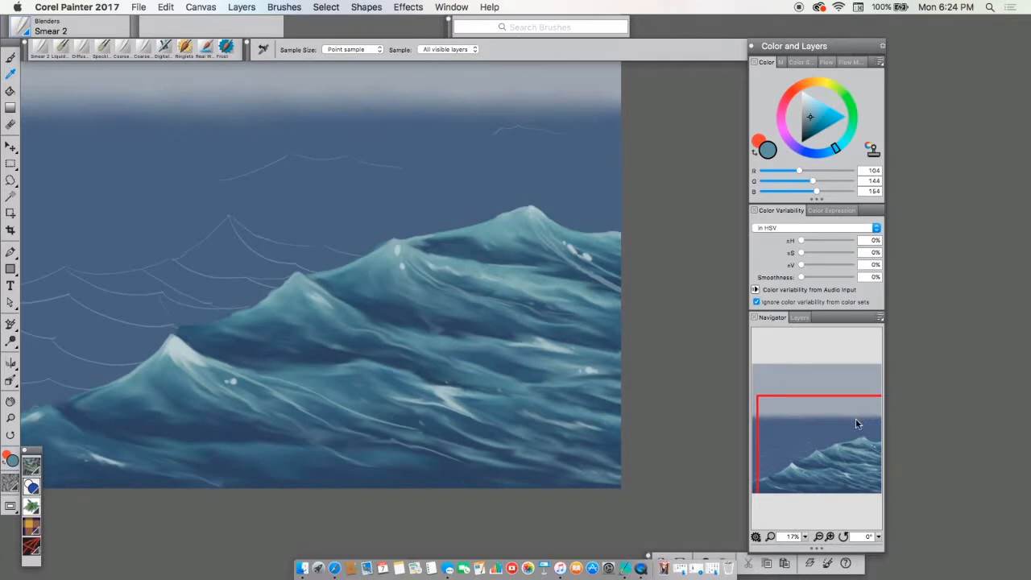
mouse_move(847, 425)
left_mouse_down()
mouse_move(852, 435)
mouse_move(857, 423)
left_mouse_up()
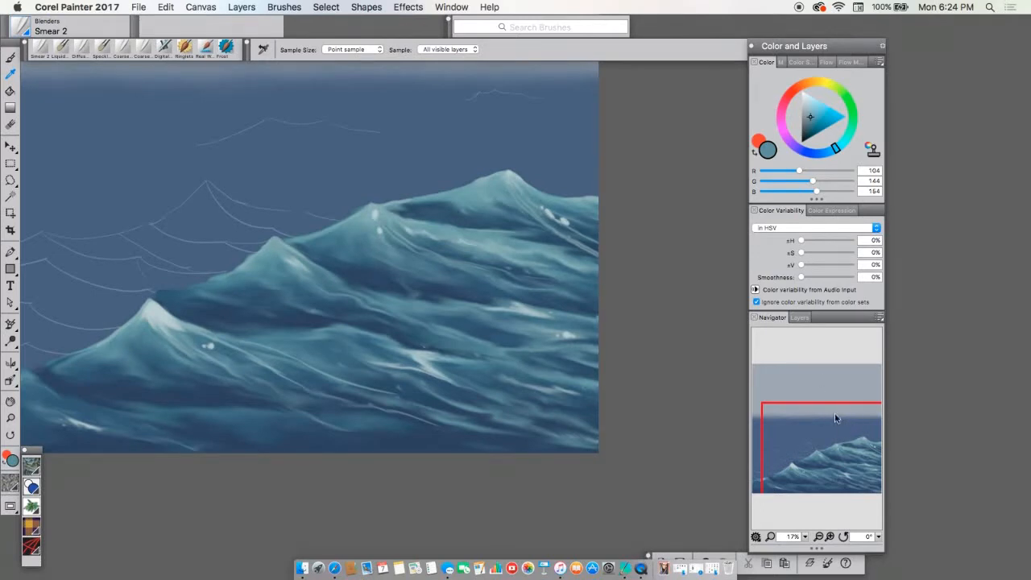
mouse_move(835, 412)
left_mouse_down()
mouse_move(841, 440)
mouse_move(823, 436)
mouse_move(822, 416)
left_mouse_up()
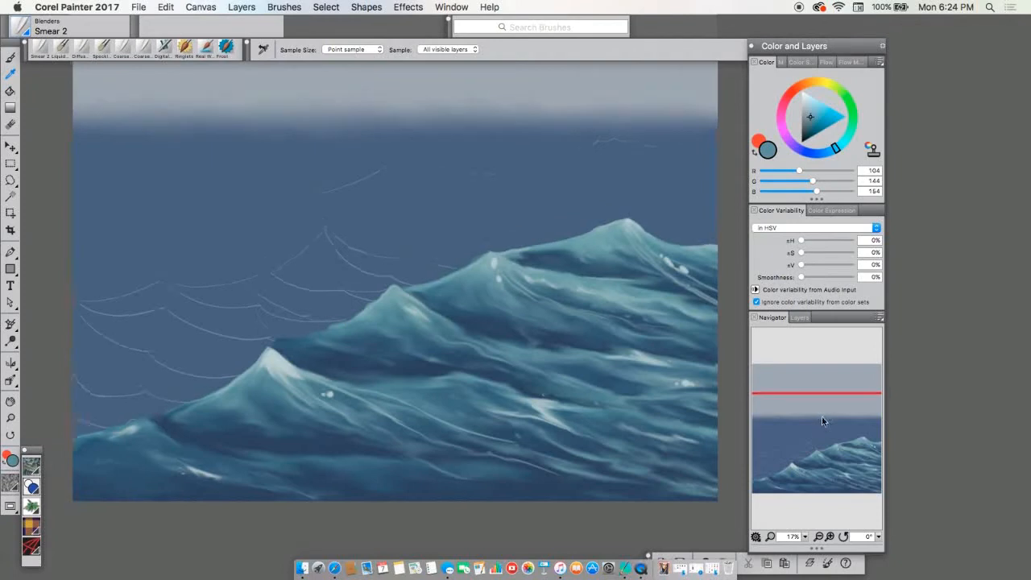